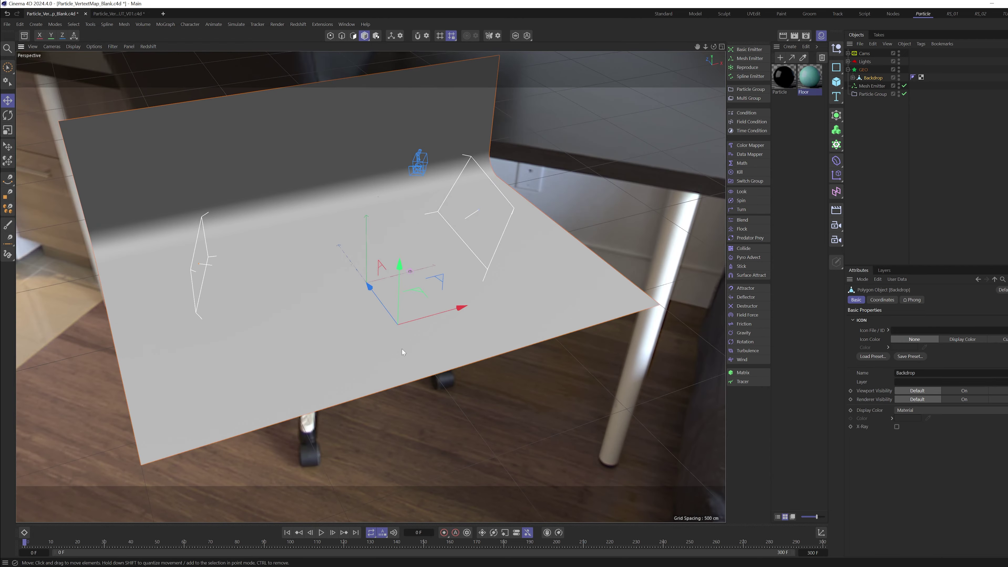
Switch the viewport shading to Gouraud Shading (Lines) to display the Backdrop's mesh
key("n")
key("b")
scroll(417, 308, "up", 5)
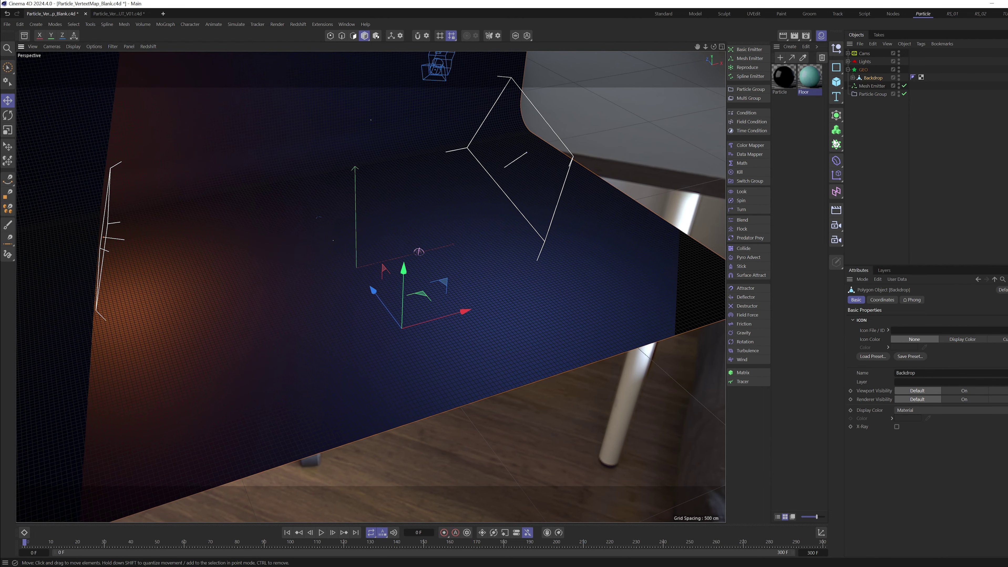
Add a Vertex Map tag to the Backdrop object
left_click(870, 113)
left_click(877, 81)
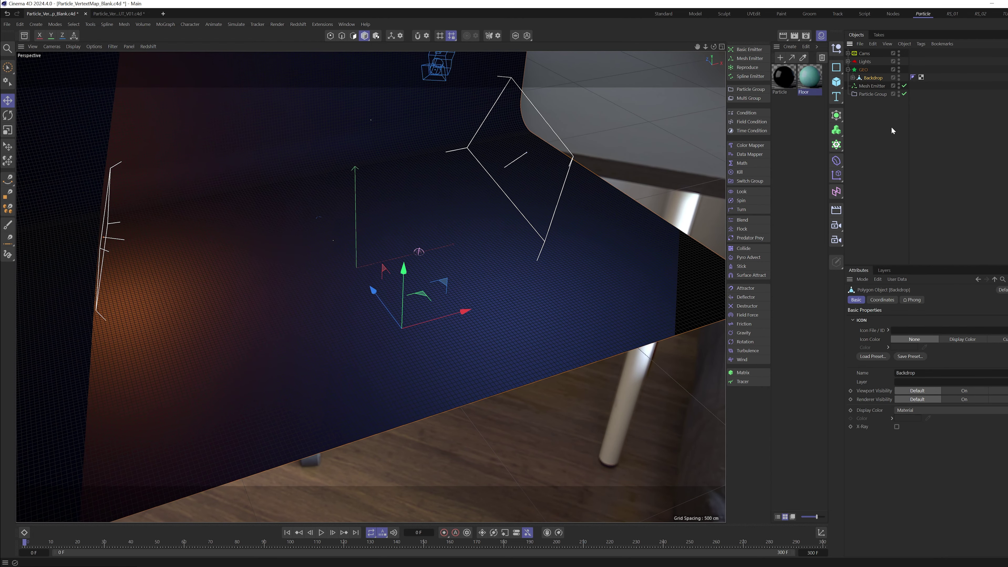
left_click(862, 145)
left_click(875, 78)
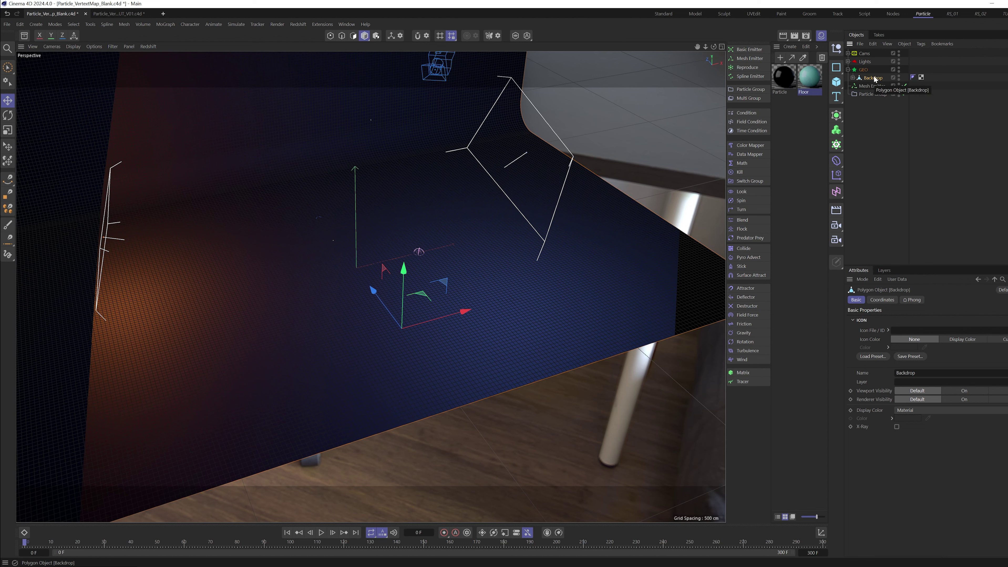
key("shift+c")
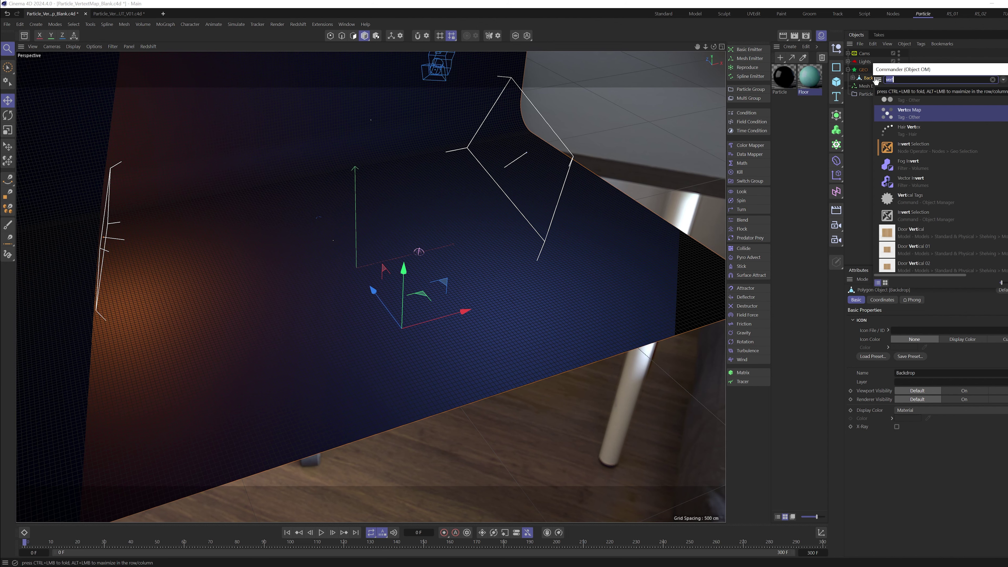
key("BackSpace")
type("ver")
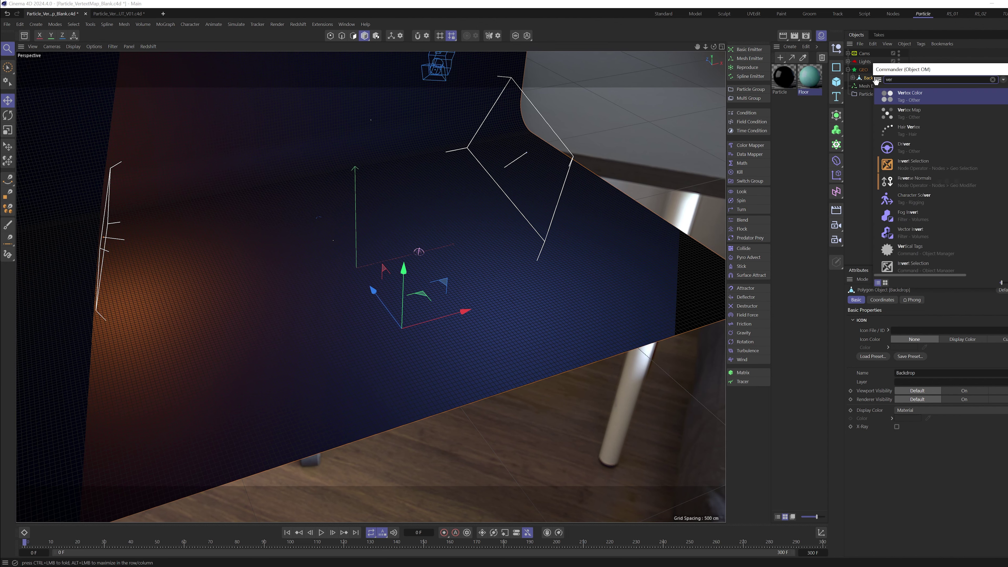
left_click(910, 113)
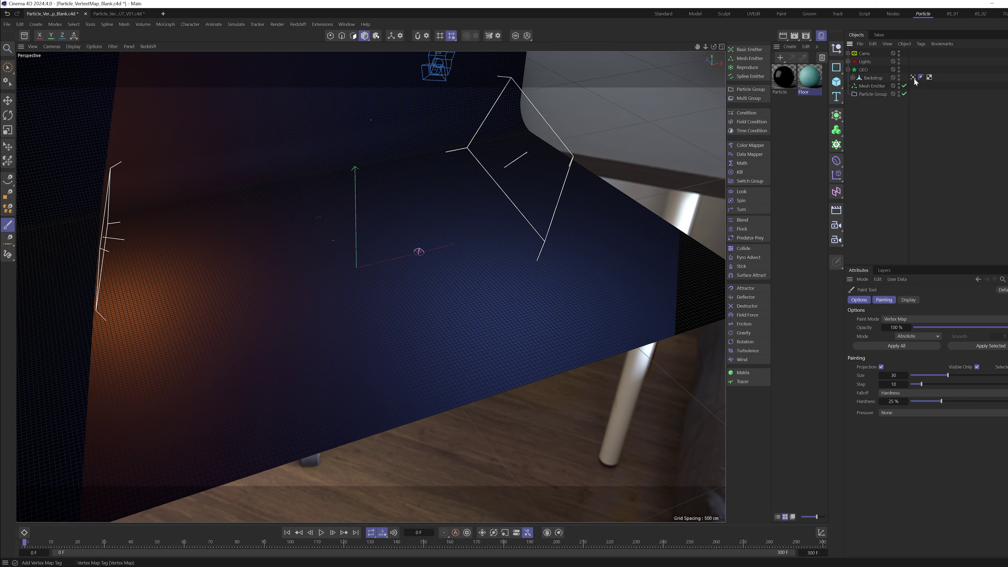
Enable fields on the Backdrop's Vertex Map tag and delete its default Freeze layer
left_click(913, 77)
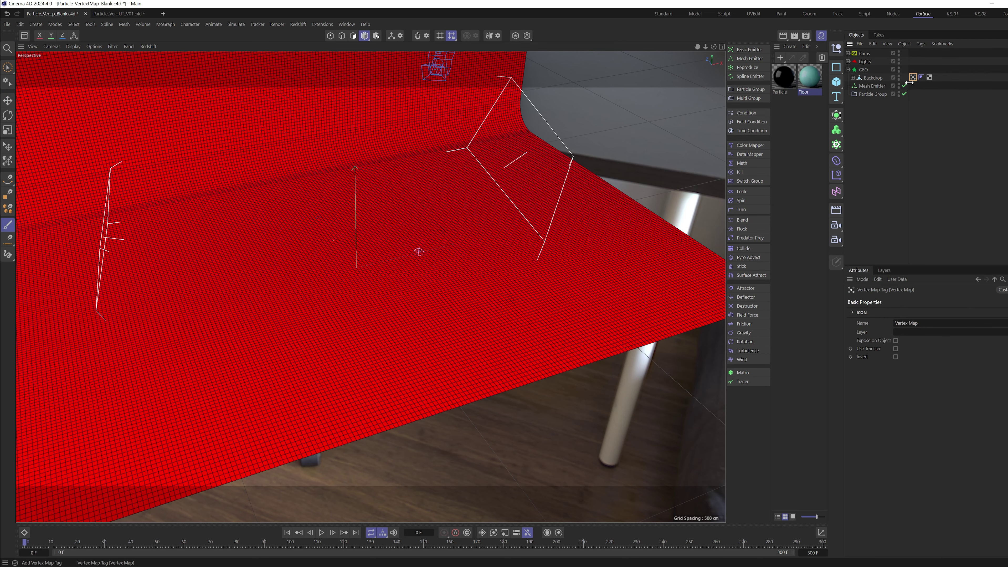
left_click(895, 349)
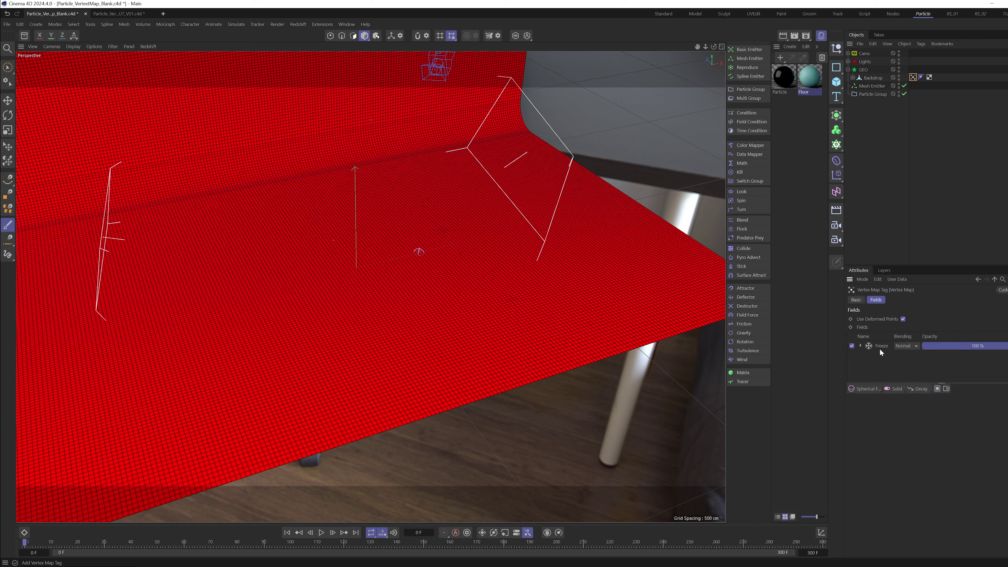
left_click(883, 346)
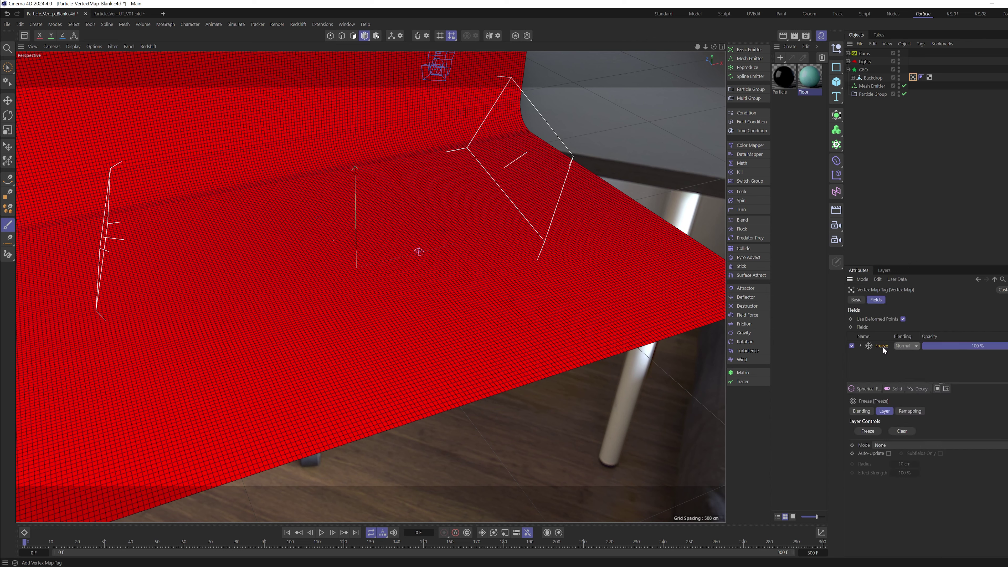
key("Delete")
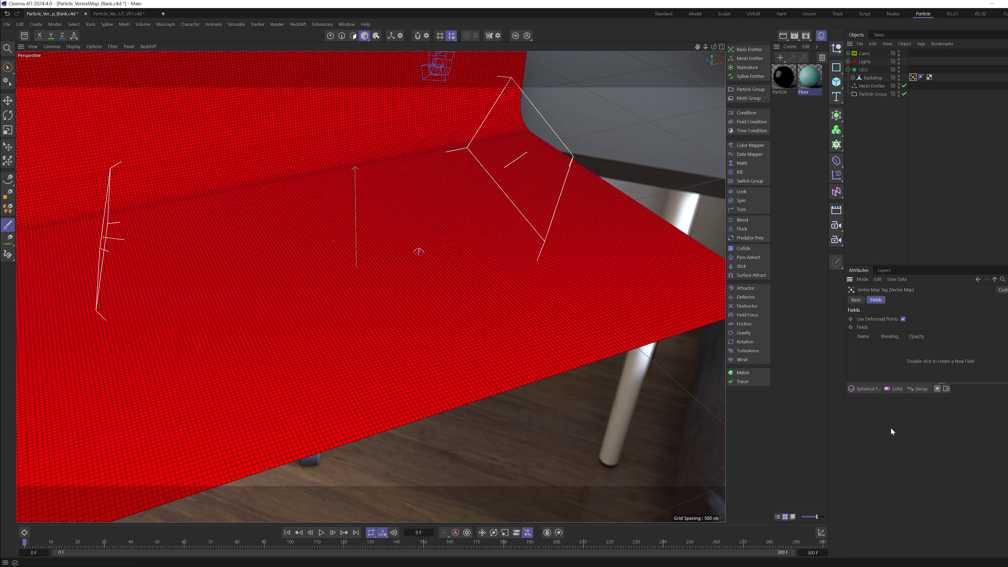
Add a Spherical Field to the vertex map's field list and return the timeline to the first frame
left_click(872, 389)
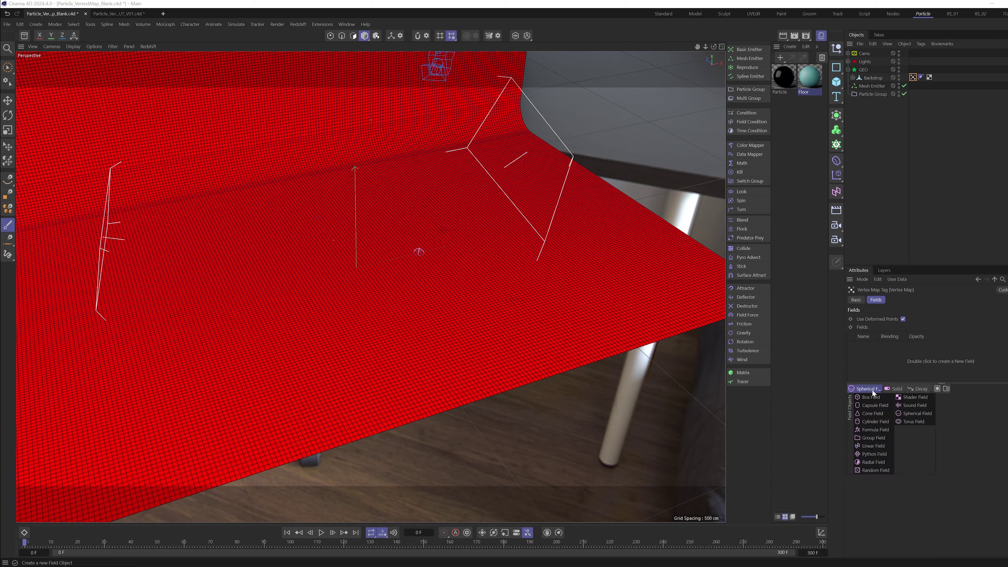
left_click(917, 415)
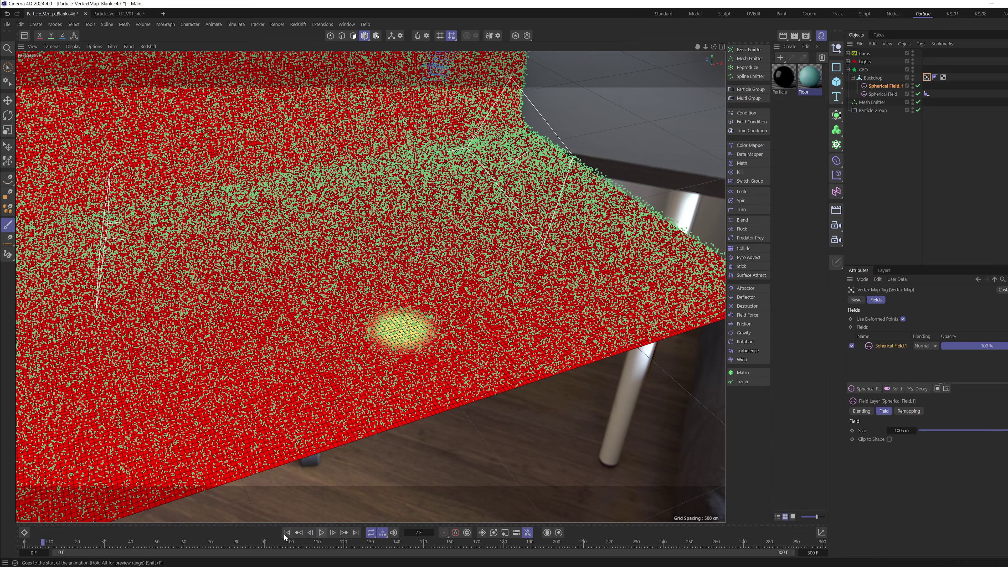
left_click(286, 534)
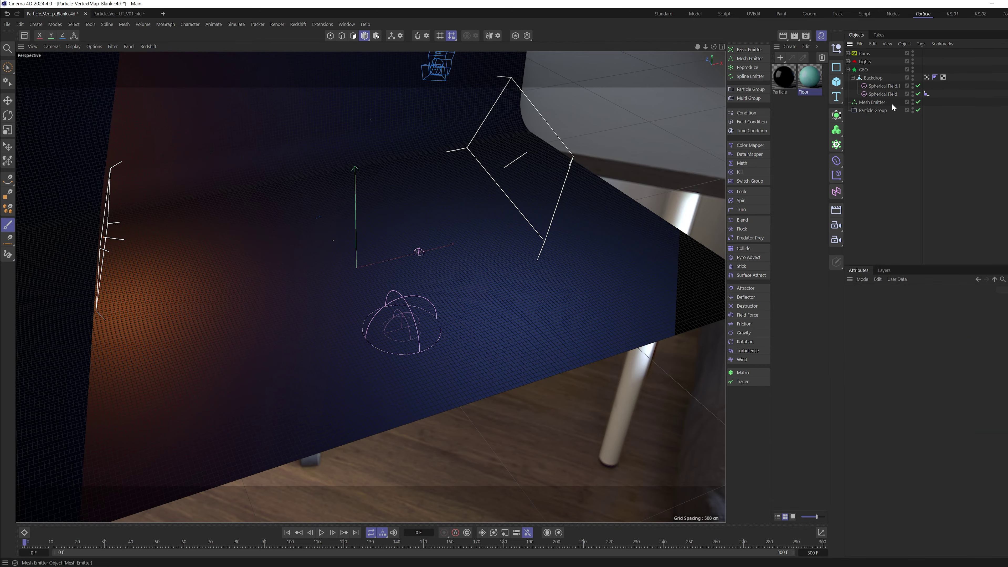
Delete the older Spherical Field under the Backdrop and set the size of Spherical Field.1 to 15 cm
left_click(890, 94)
left_click(892, 90)
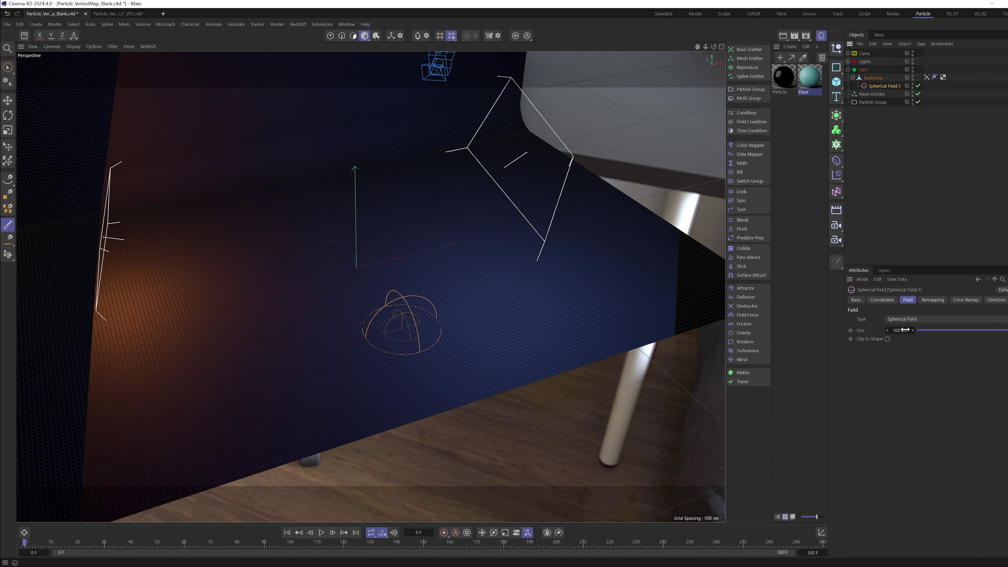
left_click(905, 330)
type("15")
key("Return")
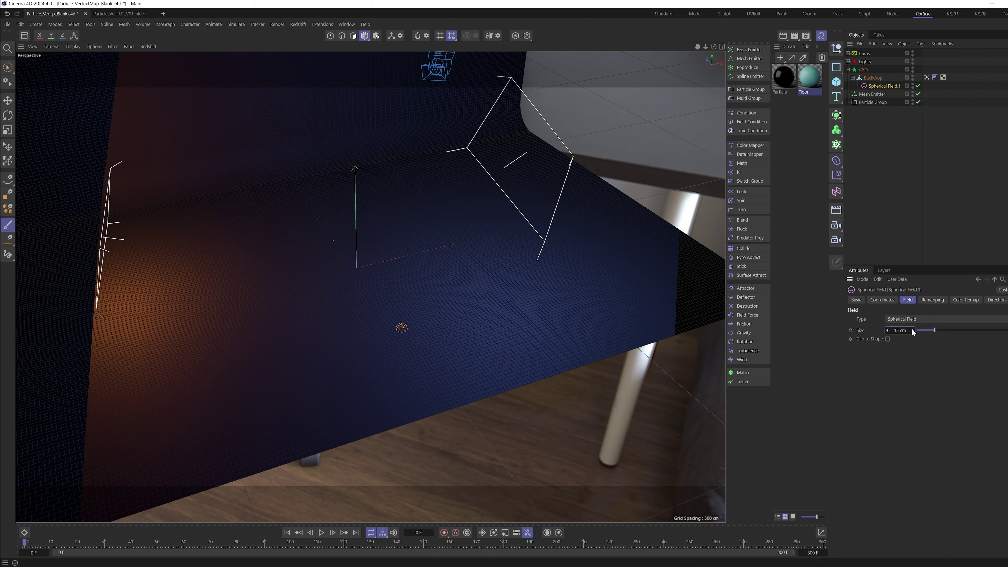
left_click(902, 107)
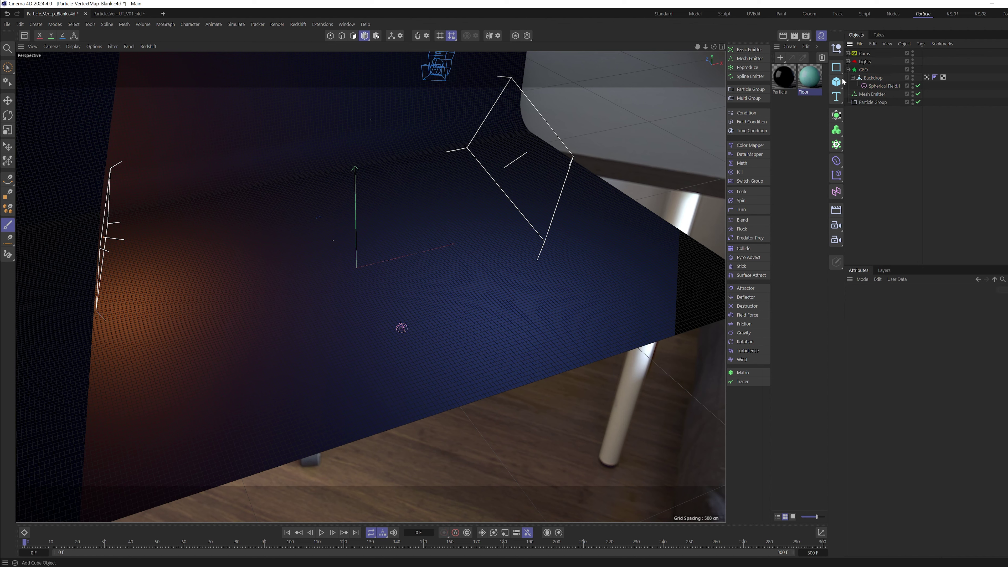
Create a Star spline inside the GEO group, above the Backdrop, and orient it flat on the floor plane
left_click(836, 67)
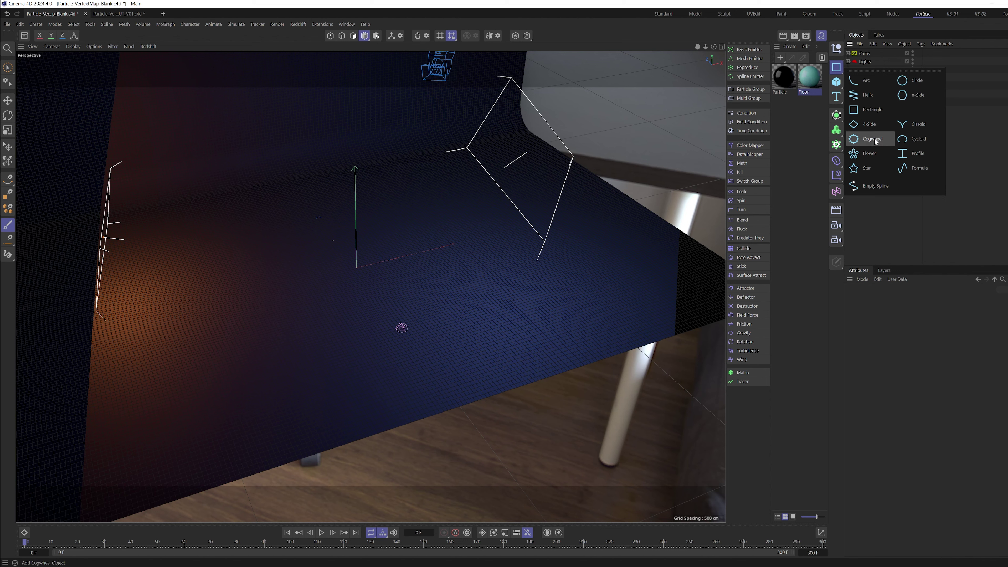
left_click(869, 170)
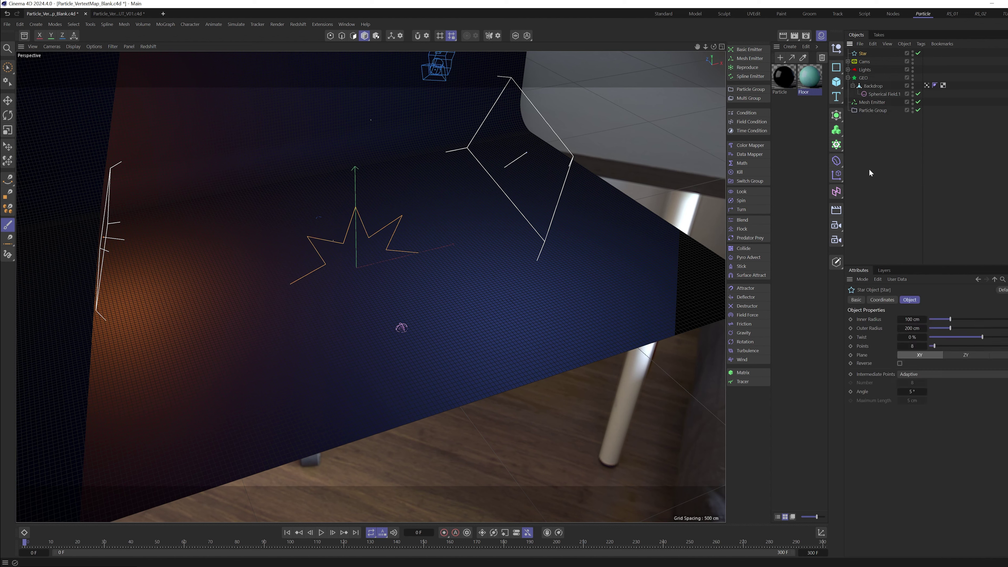
left_click(869, 170)
left_click(864, 54)
left_click_drag(864, 56, 869, 83)
left_click(1004, 355)
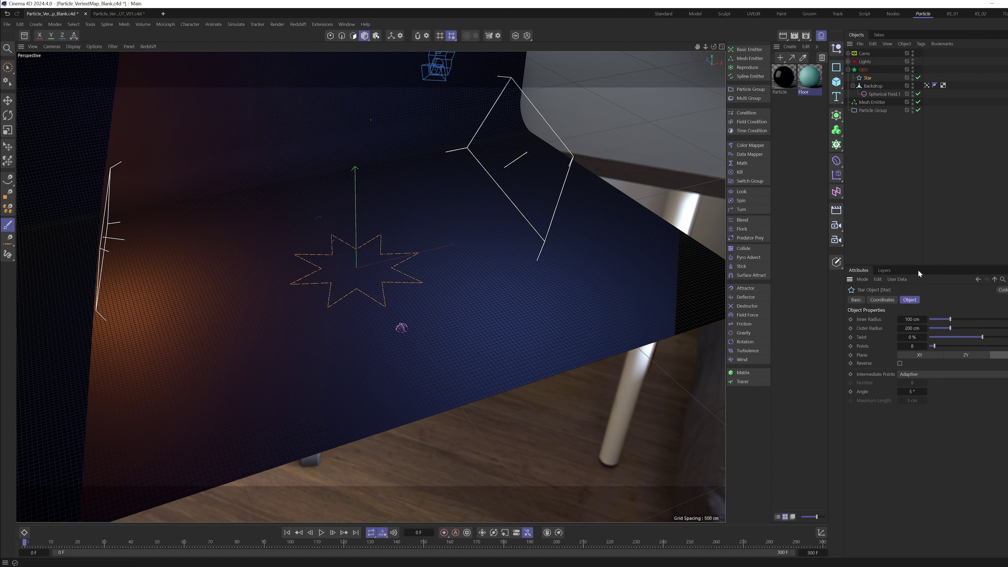
Give the Star spline 5 points and an inner radius of 123 cm
right_click_drag(331, 271, 376, 270, "alt")
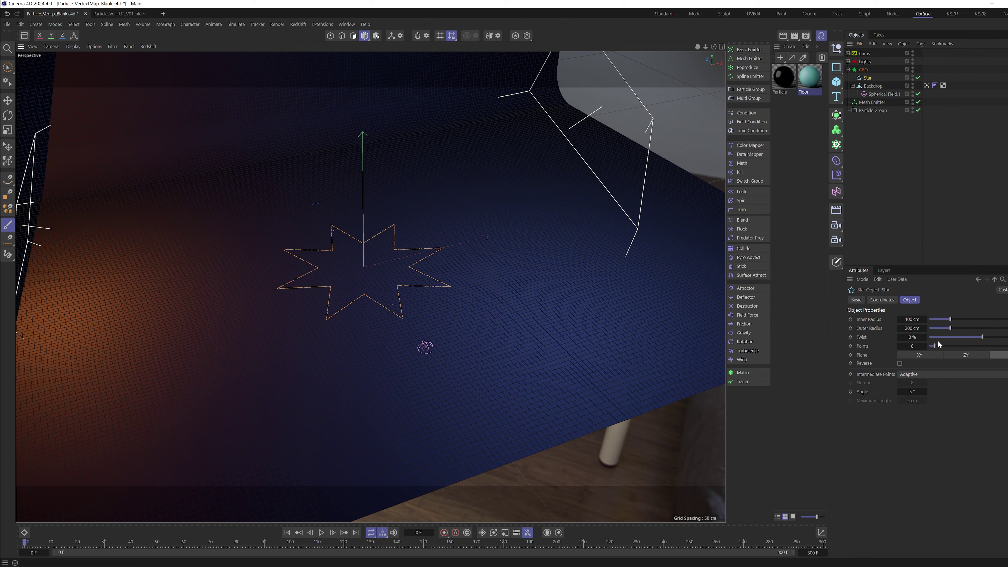
left_click(923, 344)
type("5")
key("Return")
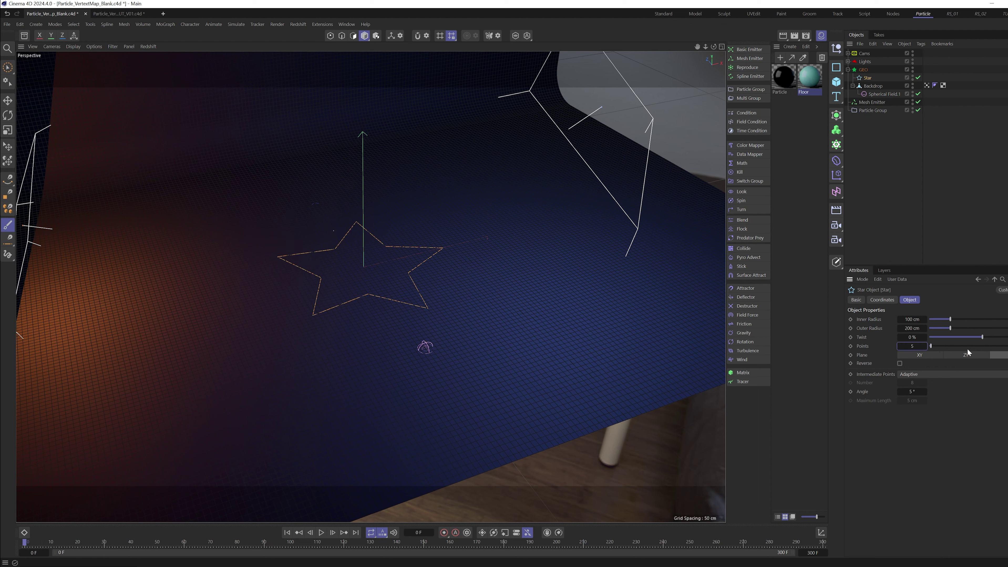
left_click_drag(956, 319, 956, 320)
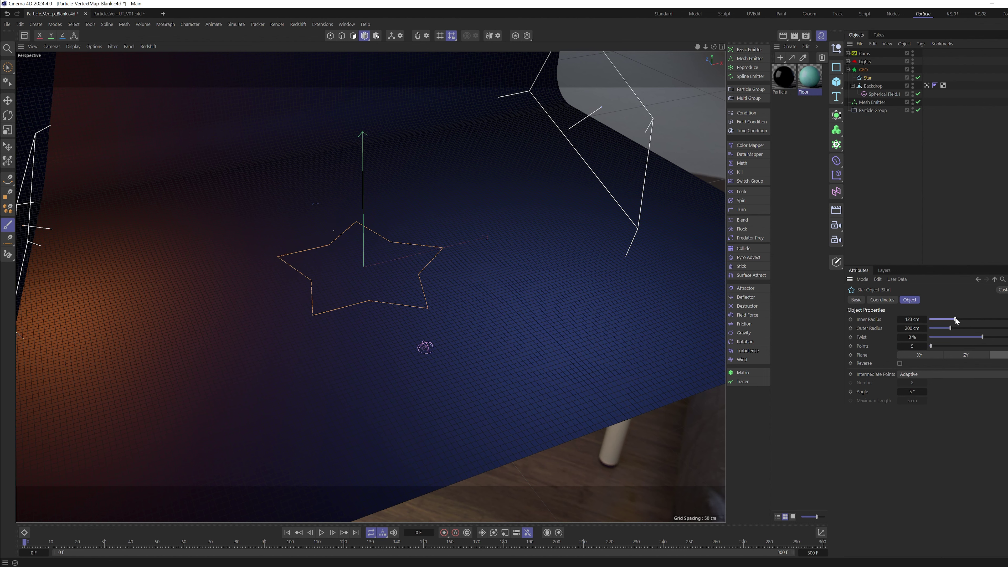
left_click(905, 248)
scroll(393, 300, "up", 3)
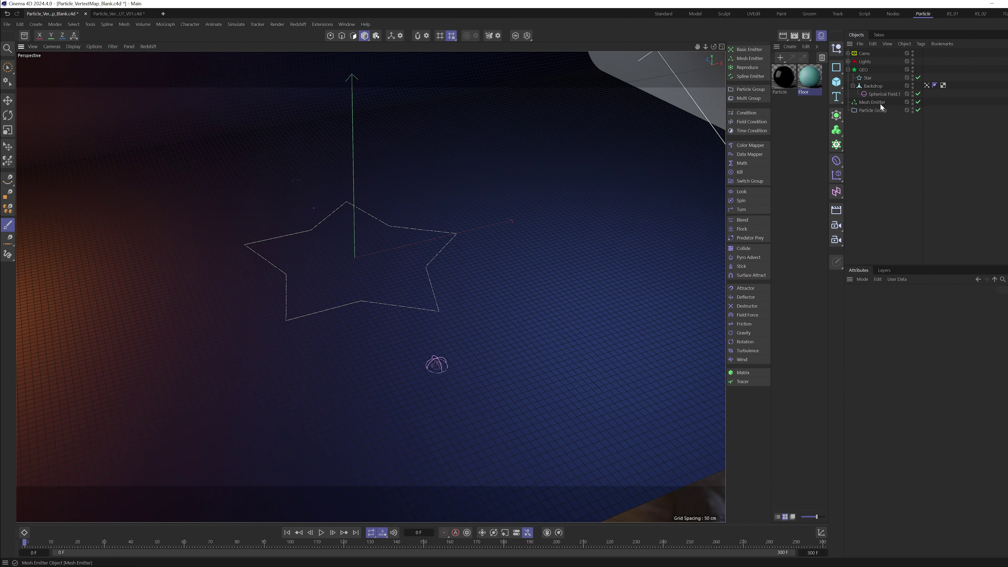
Add an Align to Spline tag to Spherical Field.1, with the Star as its spline path and Tangential enabled
left_click(881, 95)
right_click(880, 95)
mouse_move(919, 115)
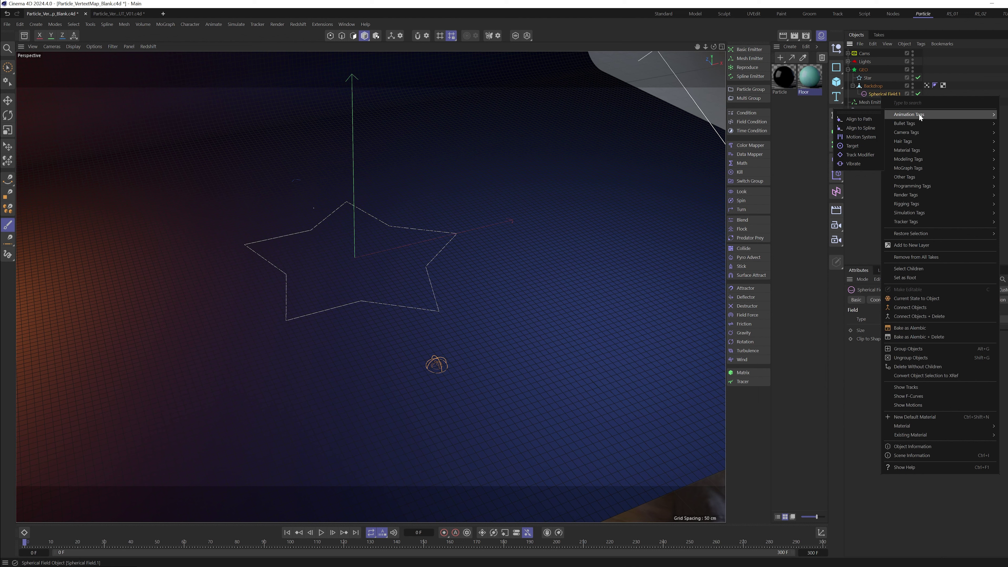
left_click(860, 128)
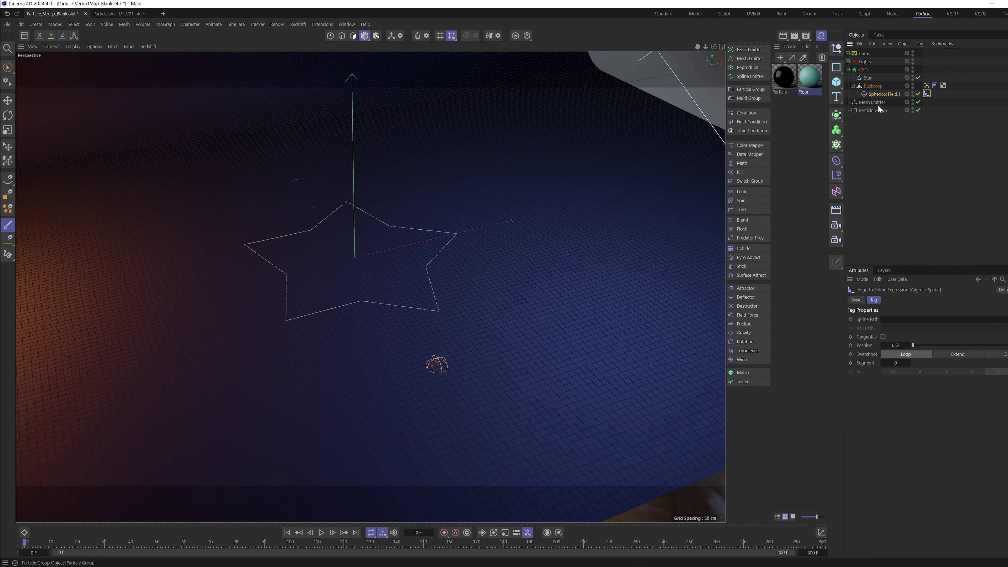
left_click_drag(867, 78, 903, 321)
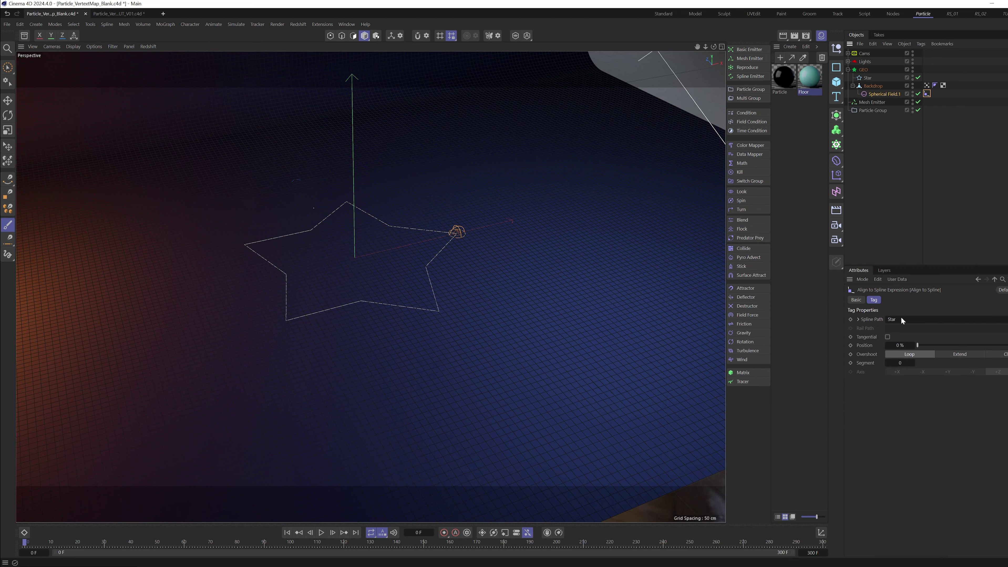
left_click(888, 337)
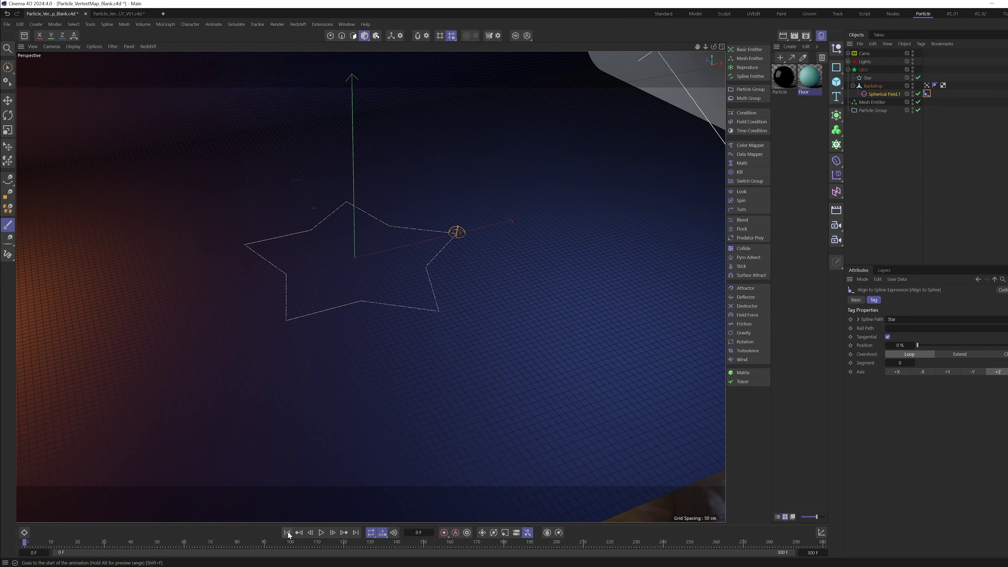
Keyframe the Align to Spline position from 0% at frame 0 to 100% at frame 90
left_click(850, 345, "ctrl")
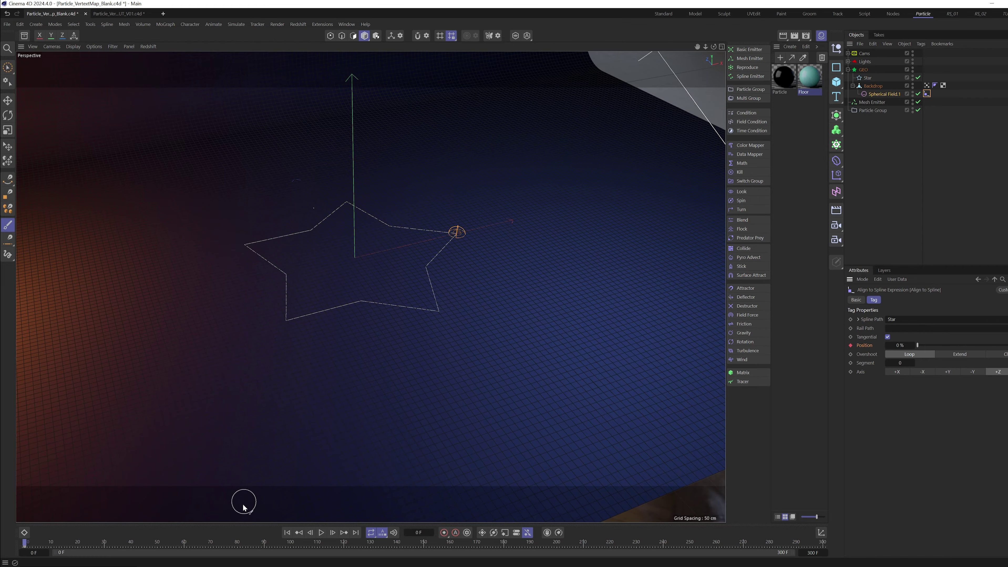
left_click_drag(65, 542, 265, 551)
left_click_drag(918, 345, 1004, 346)
left_click(850, 346)
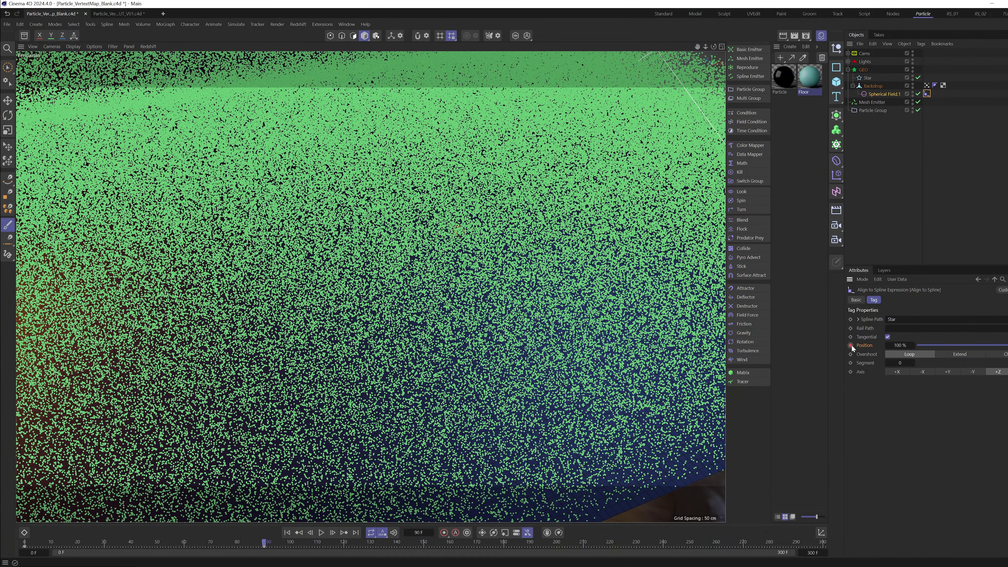
Play the animation from the start to check the field's motion and the emission, and return to frame 0
left_click(298, 533)
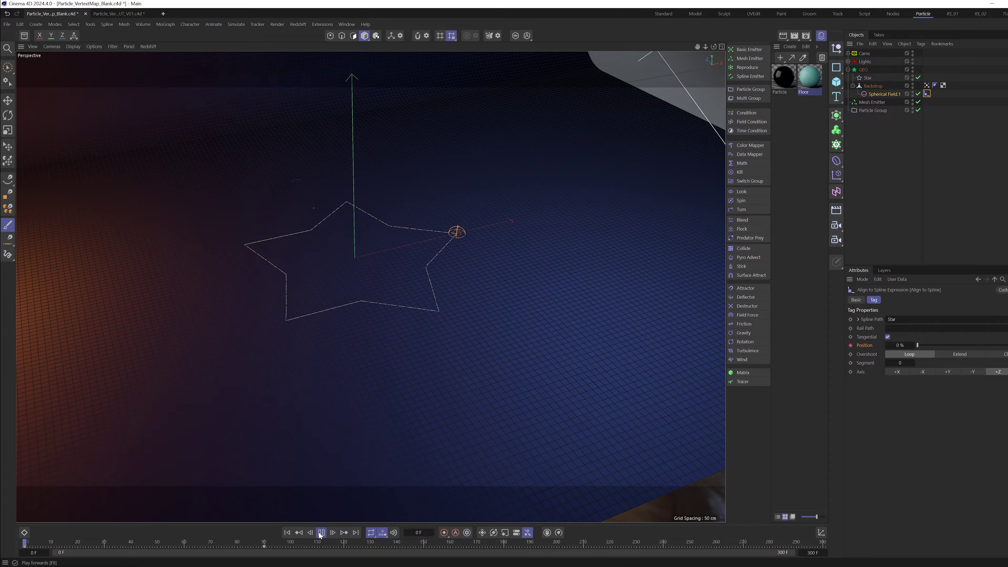
left_click(321, 532)
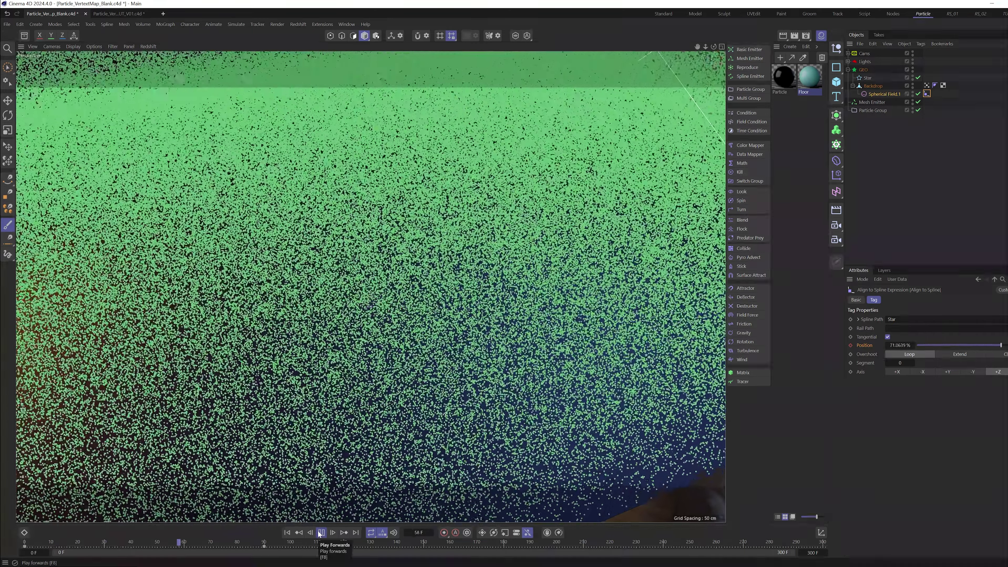
left_click(321, 533)
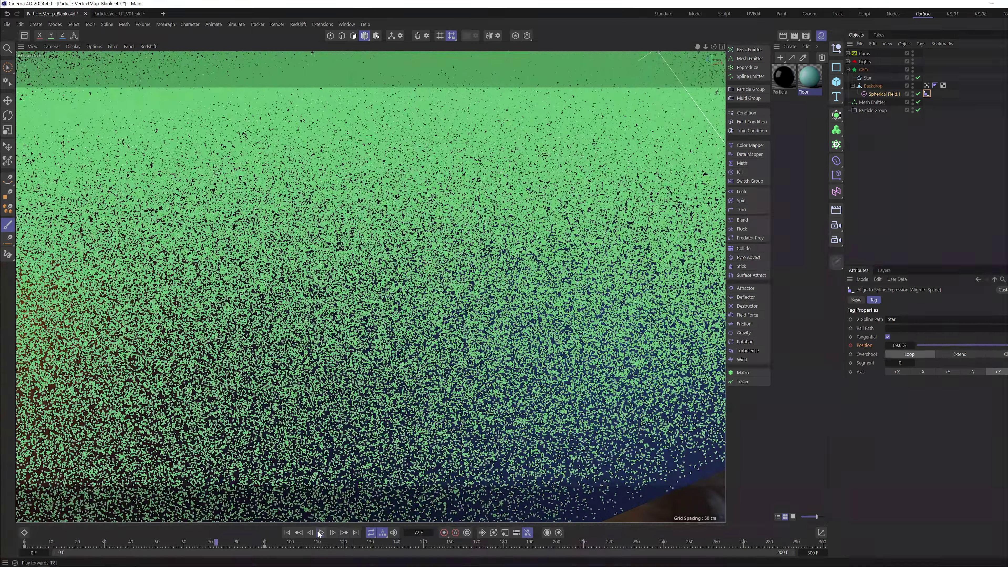
left_click(287, 532)
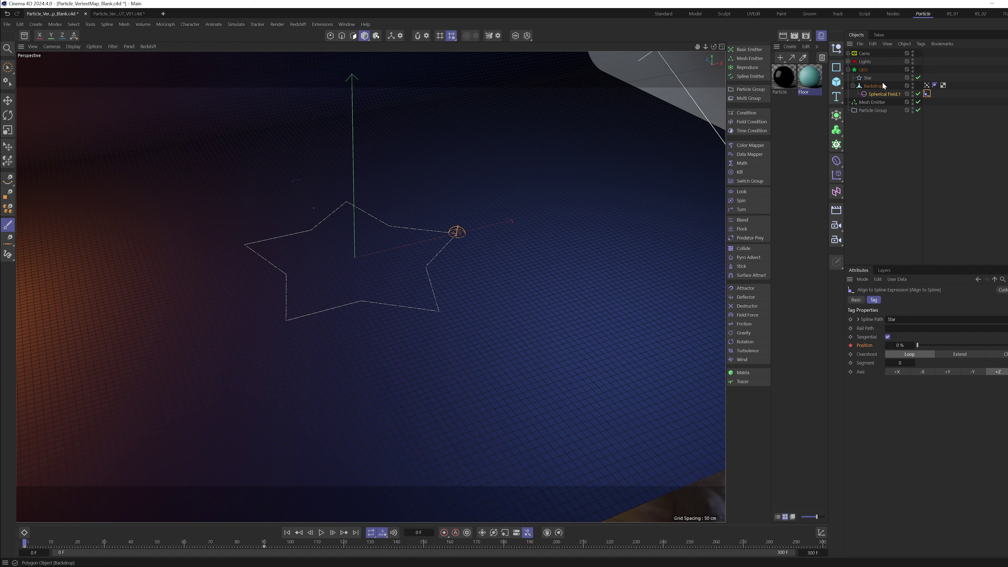
Assign the Backdrop's Vertex Map as the Lifetime Map in the Mesh Emitter's property maps
left_click(878, 102)
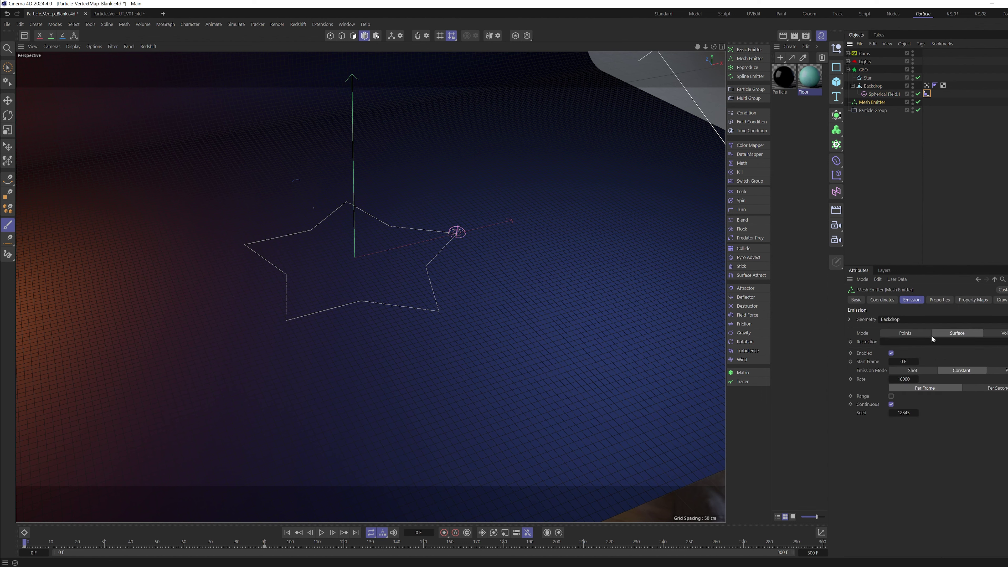
left_click(941, 300)
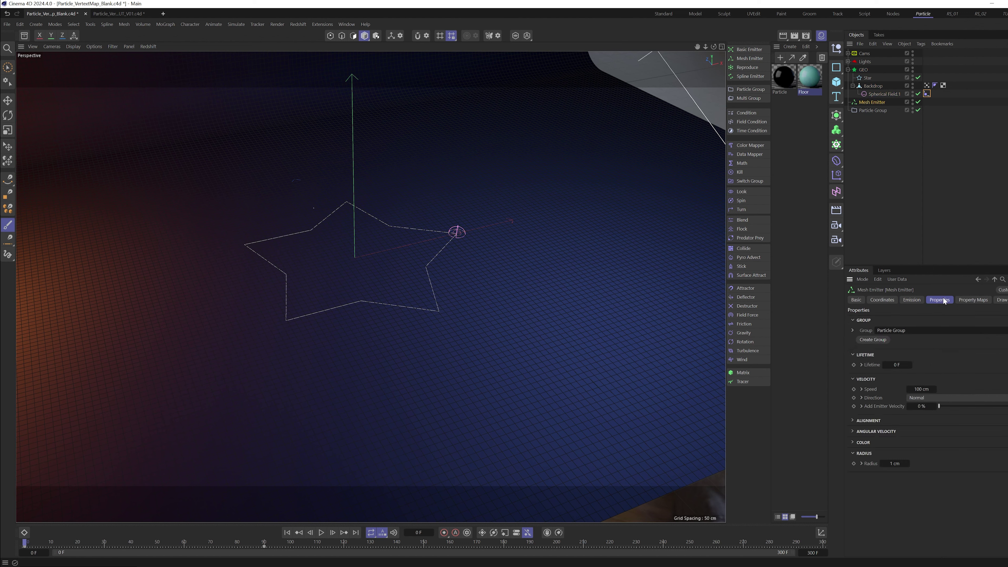
left_click(968, 300)
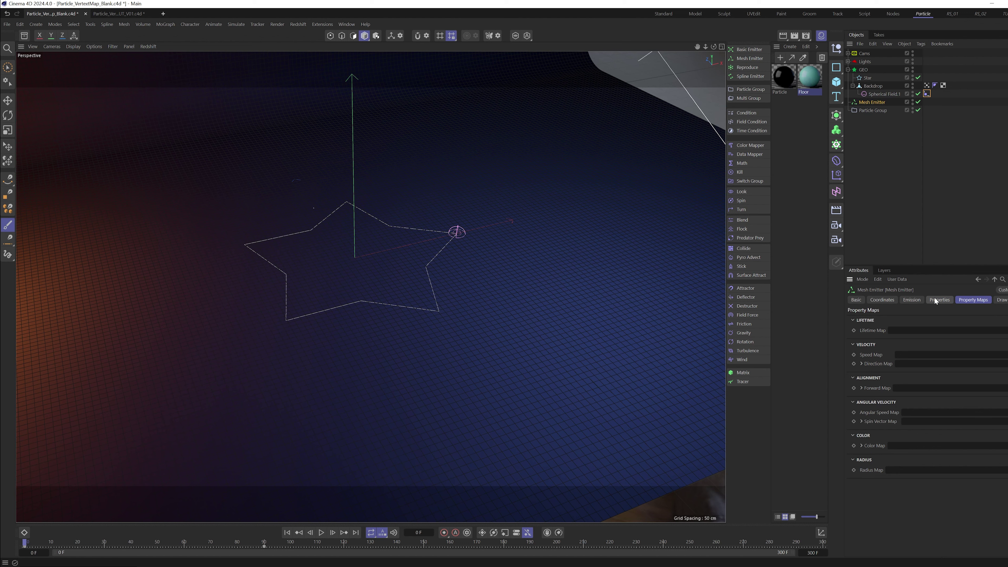
left_click(913, 300)
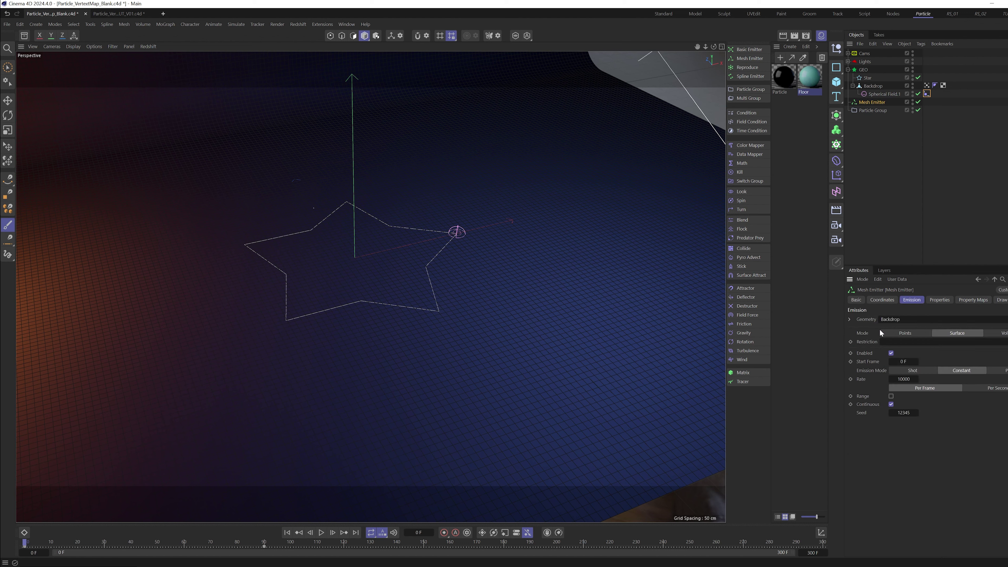
left_click(979, 300)
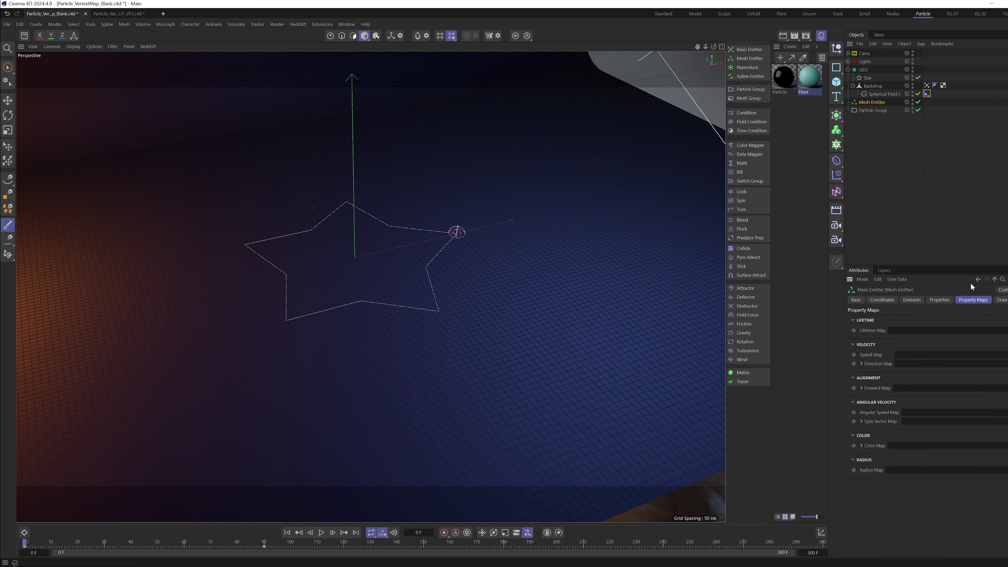
left_click_drag(928, 86, 910, 331)
left_click_drag(910, 331, 910, 331)
Play the animation from frame 0 to check how particles are emitted along the star path
left_click(322, 532)
left_click(321, 533)
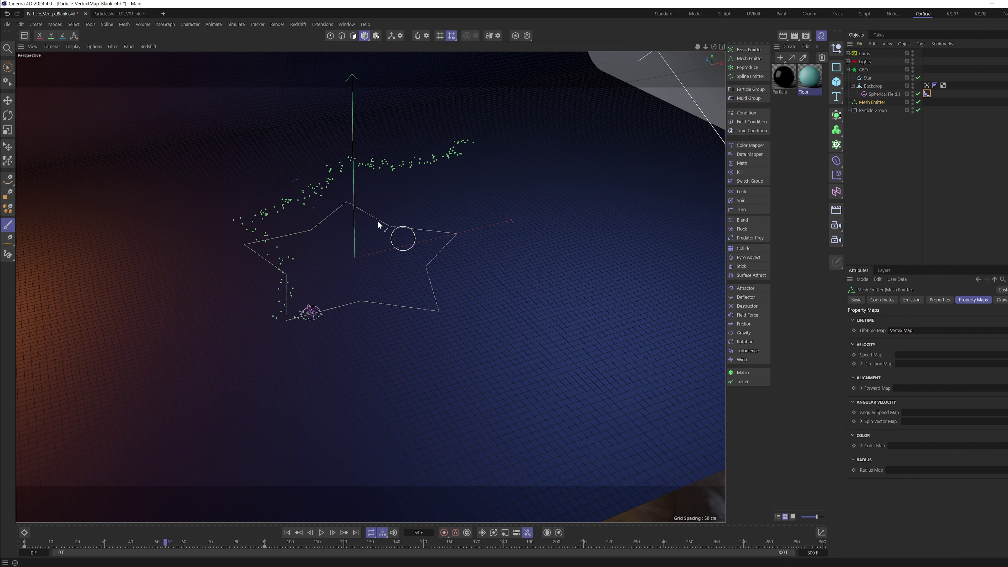
left_click(287, 533)
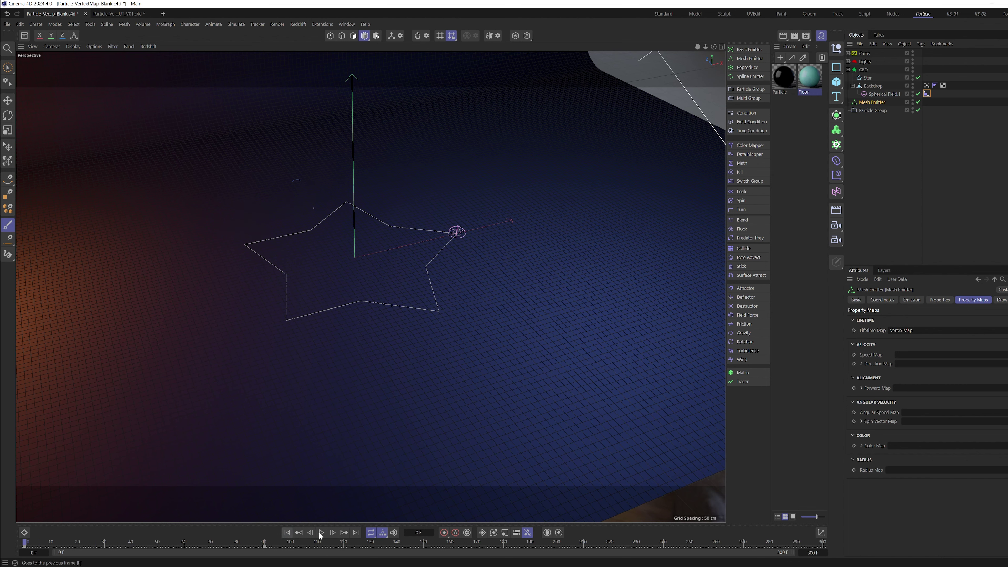
left_click(321, 533)
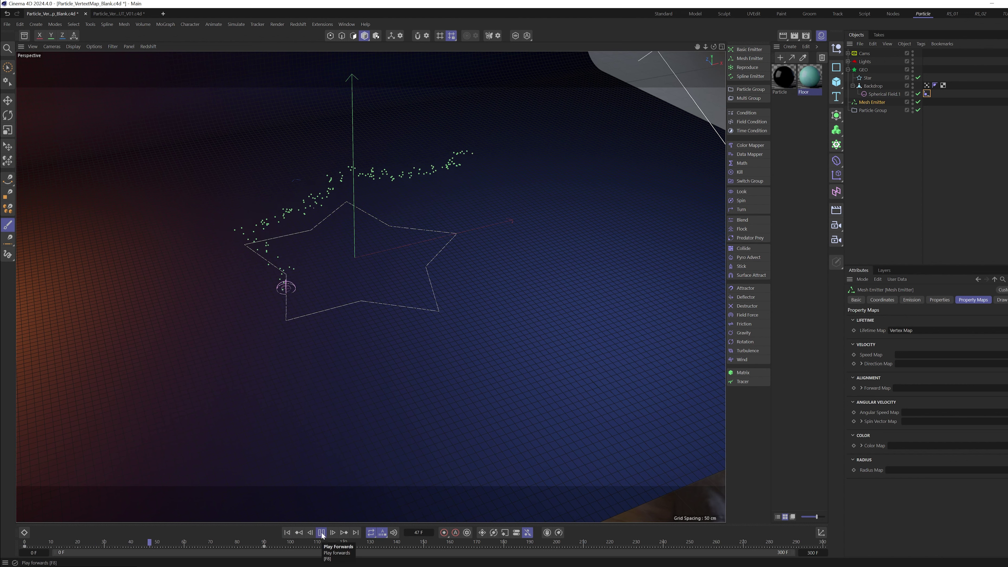
left_click(321, 533)
Display the Backdrop's vertex map and replay from frame 0 to compare its weights with the emission
left_click(927, 85)
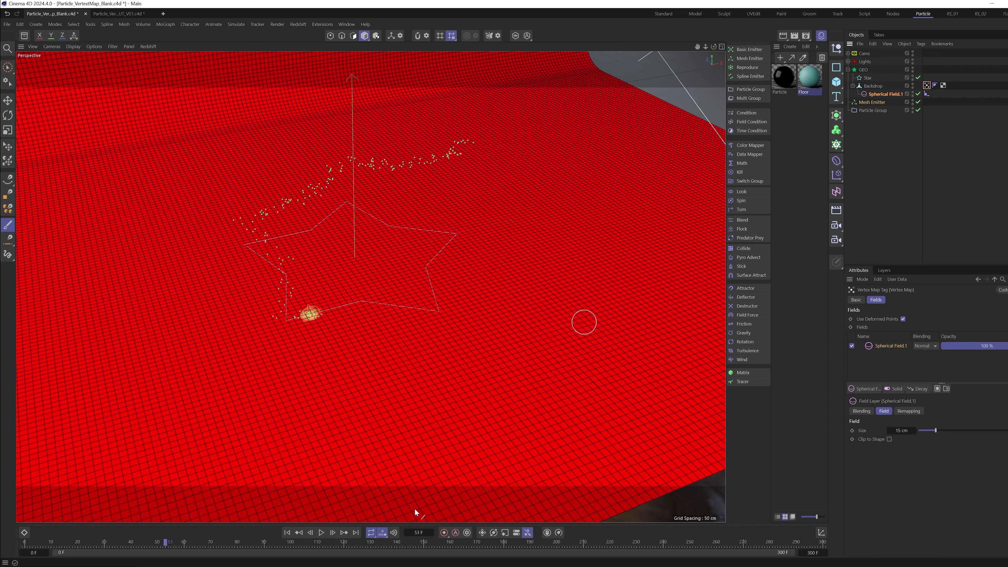
left_click(288, 533)
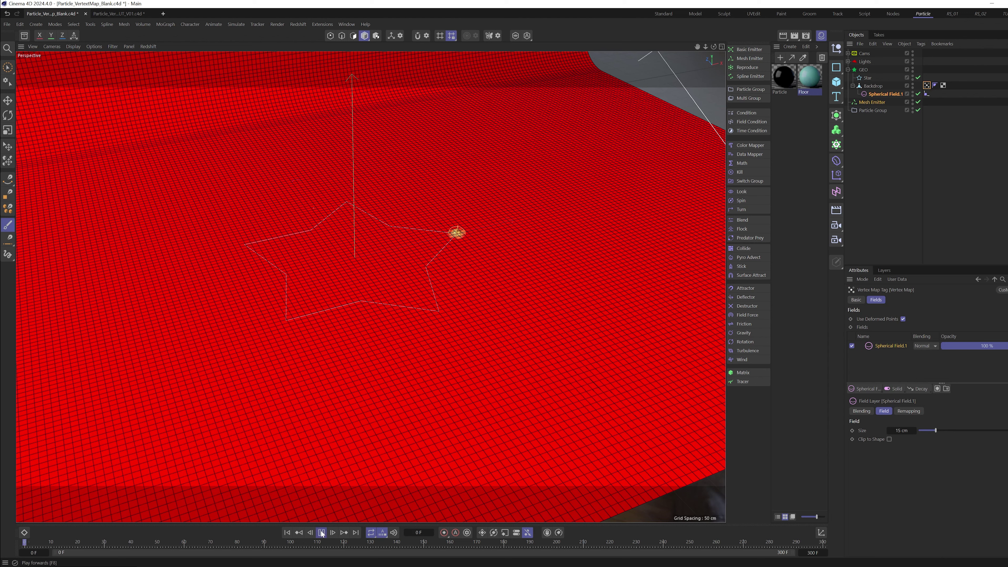
left_click(321, 532)
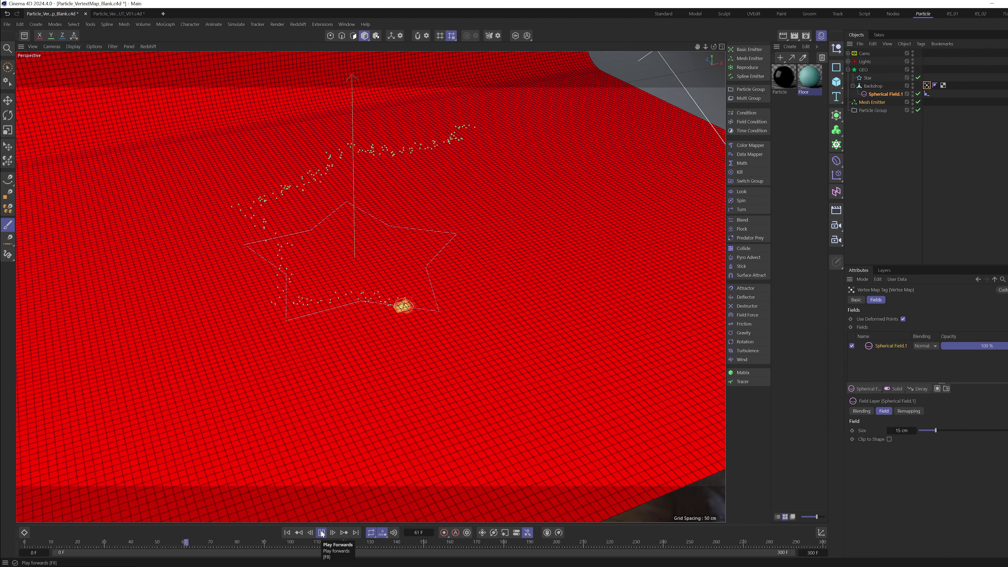
left_click(322, 533)
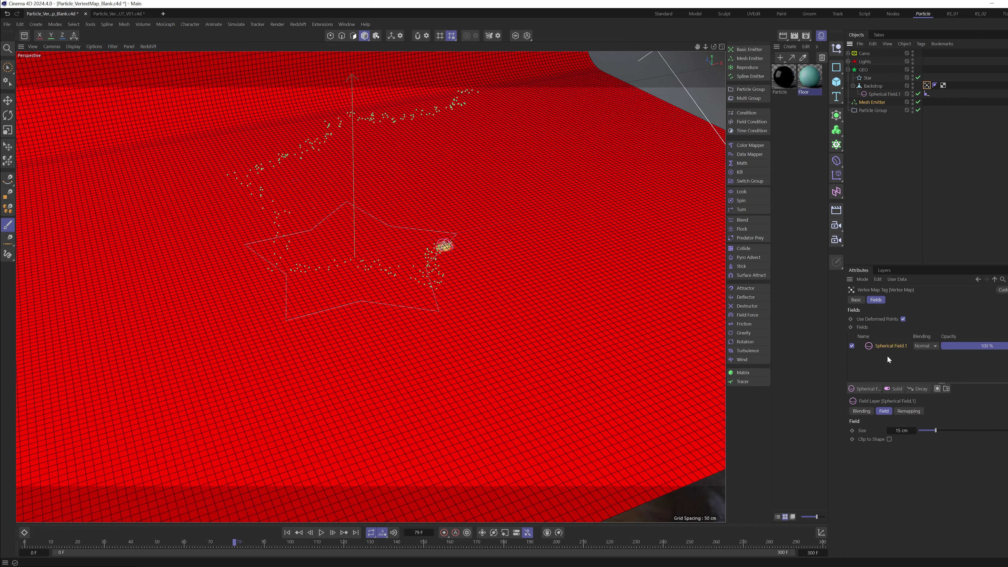
Add a Decay modifier layer above Spherical Field.1 in the vertex map's fields and replay from frame 0
left_click(919, 389)
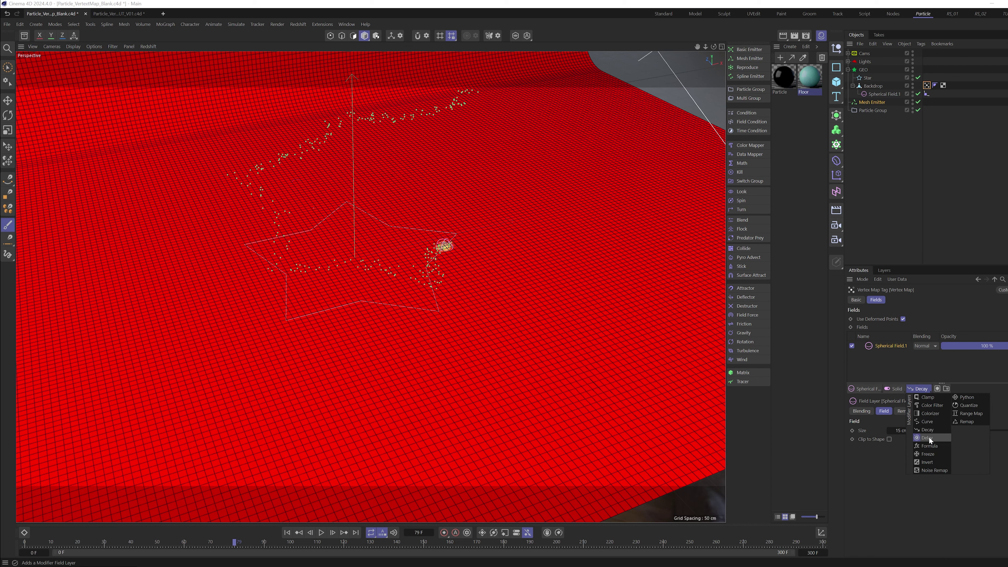
left_click(928, 430)
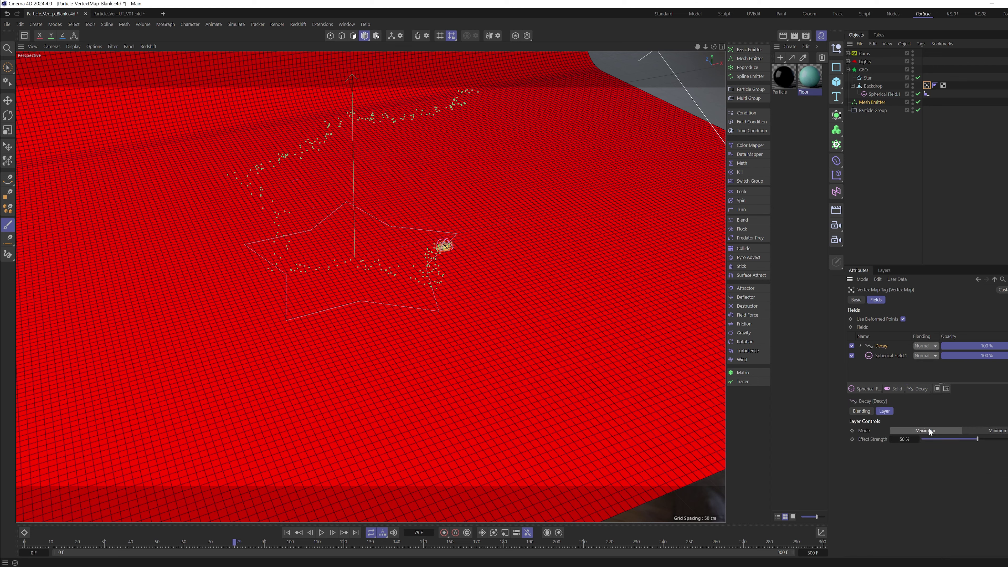
left_click(287, 532)
left_click(318, 535)
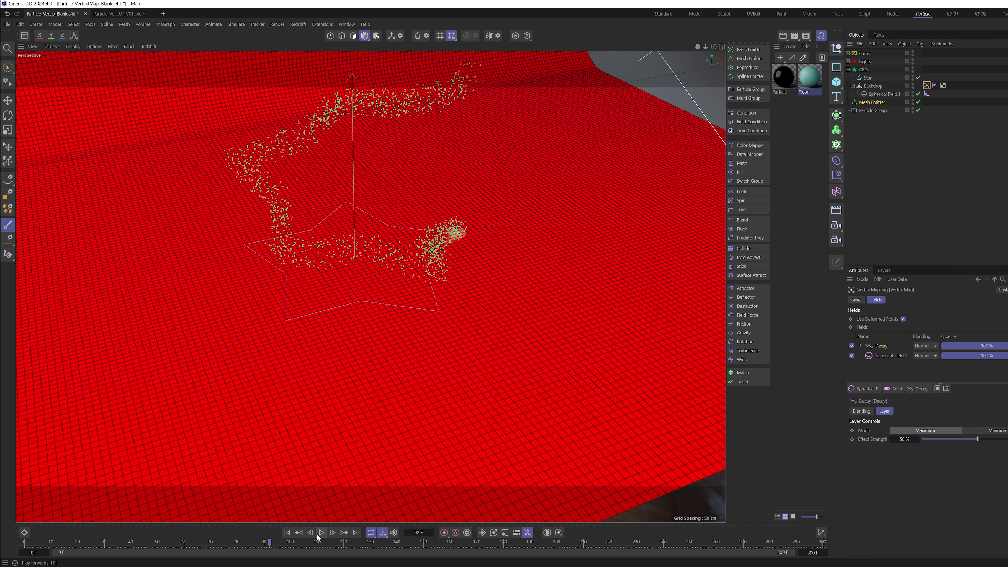
left_click(321, 532)
Set the Decay layer's Effect Strength to 100% and replay the animation from frame 0 to check the star trail
left_click_drag(985, 439, 1007, 439)
left_click(289, 534)
left_click(319, 534)
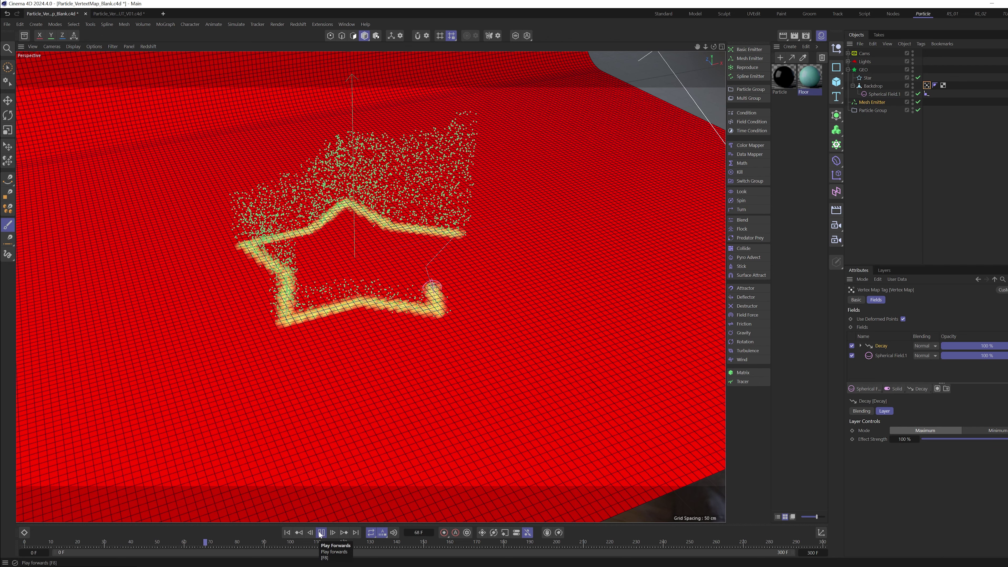
left_click(319, 535)
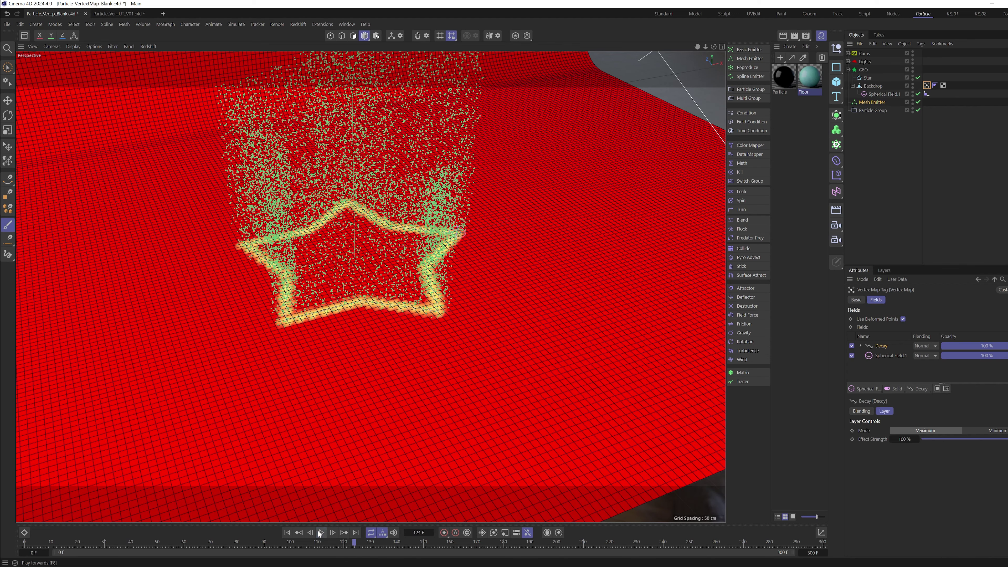
left_click(288, 534)
left_click(320, 535)
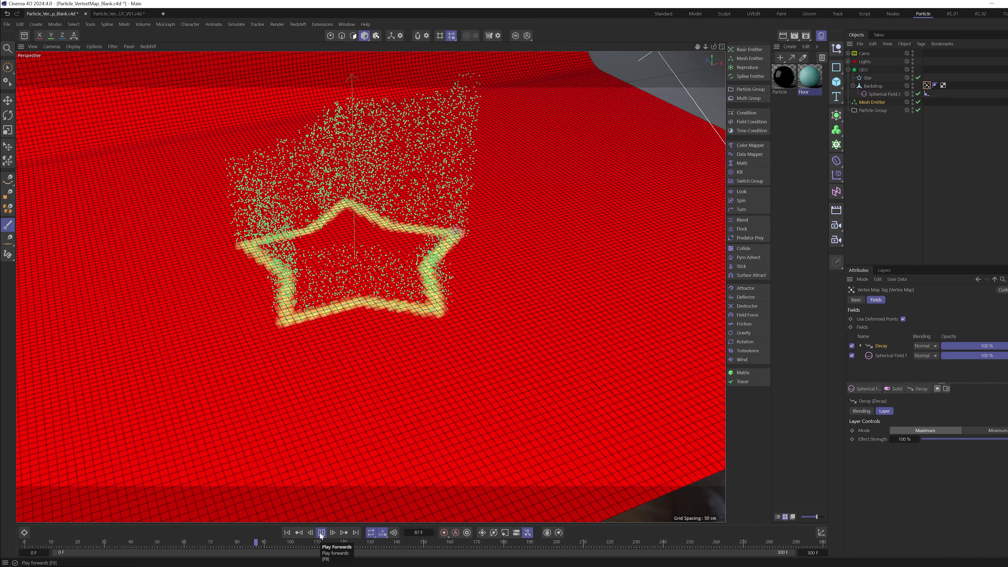
left_click(321, 535)
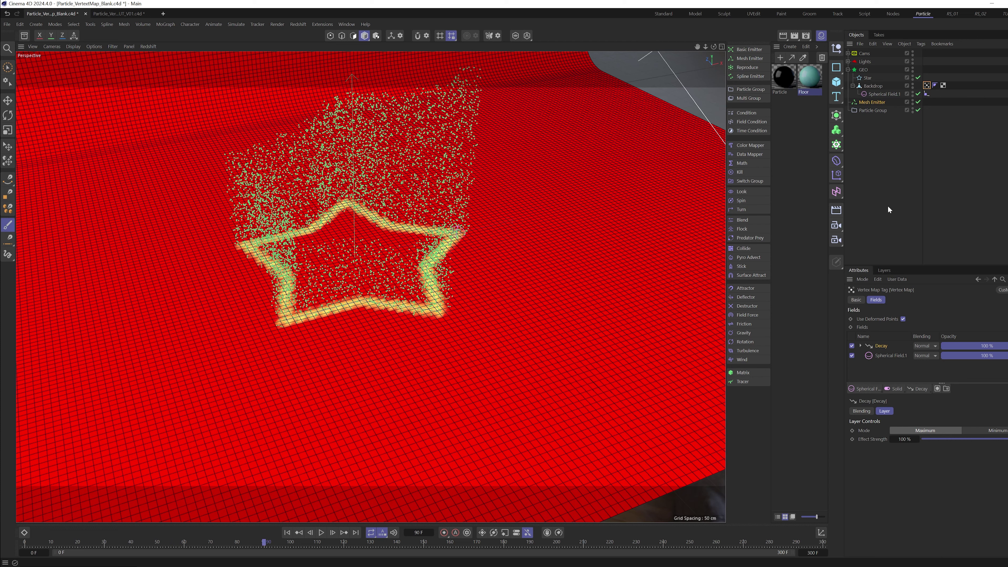
Leave the vertex map display and set the Mesh Emitter's rate to 200000 particles per frame
left_click(875, 110)
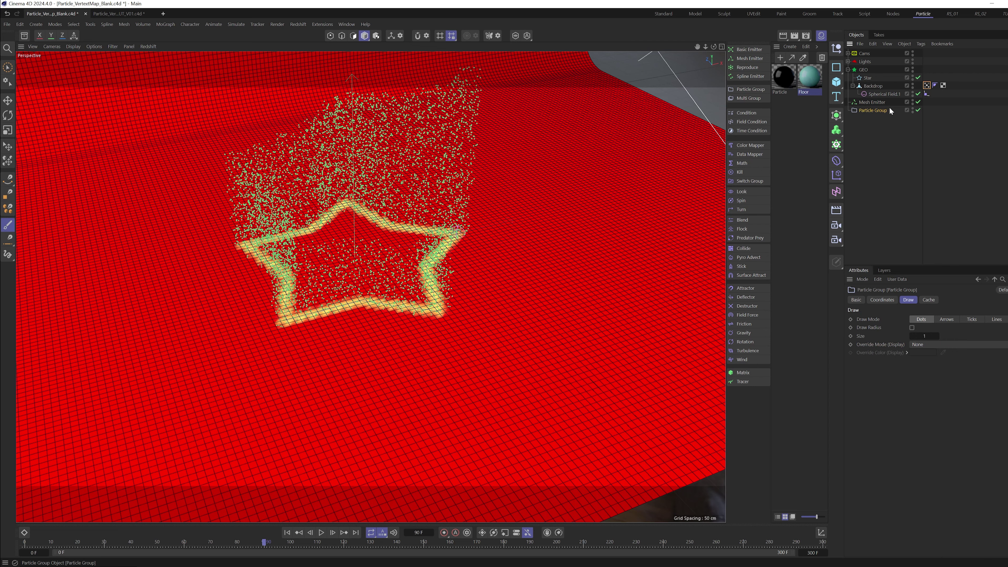
left_click(882, 137)
left_click(872, 110)
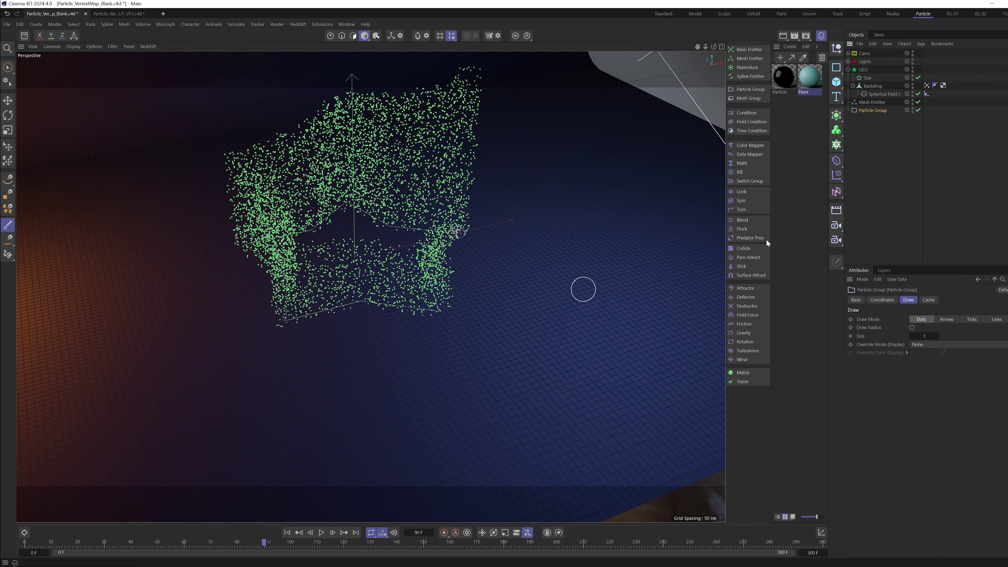
left_click(8, 100)
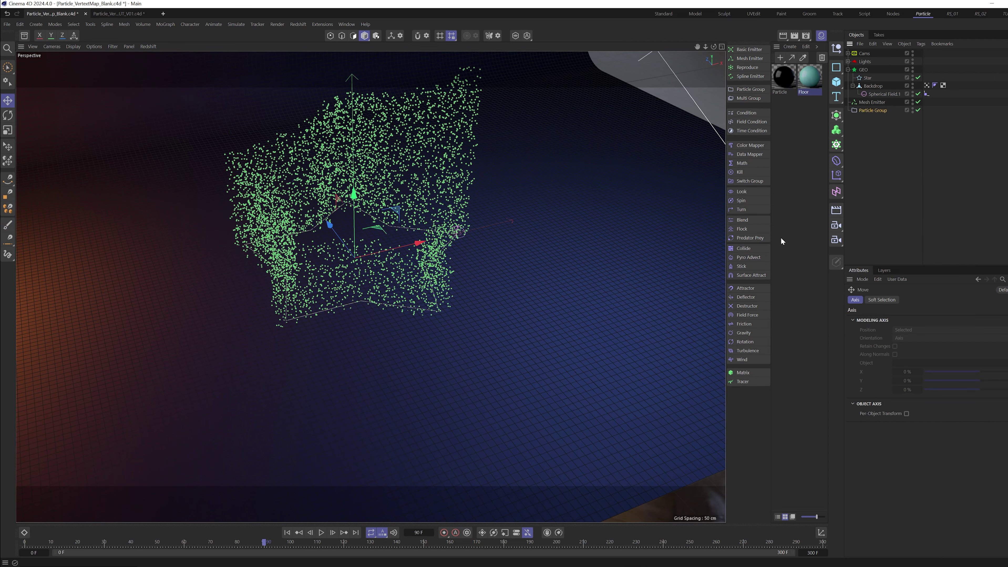
left_click(875, 102)
left_click(911, 300)
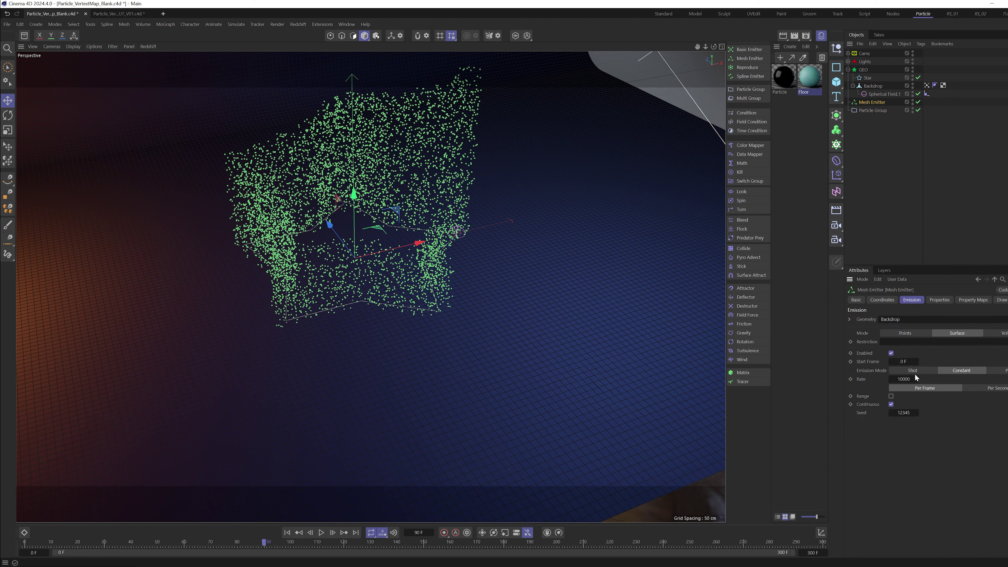
left_click(906, 379)
left_click(898, 379)
key("shift+Left")
type("2")
Play the animation from frame 0 to about frame 99 and examine the denser star-shaped emission
left_click(287, 532)
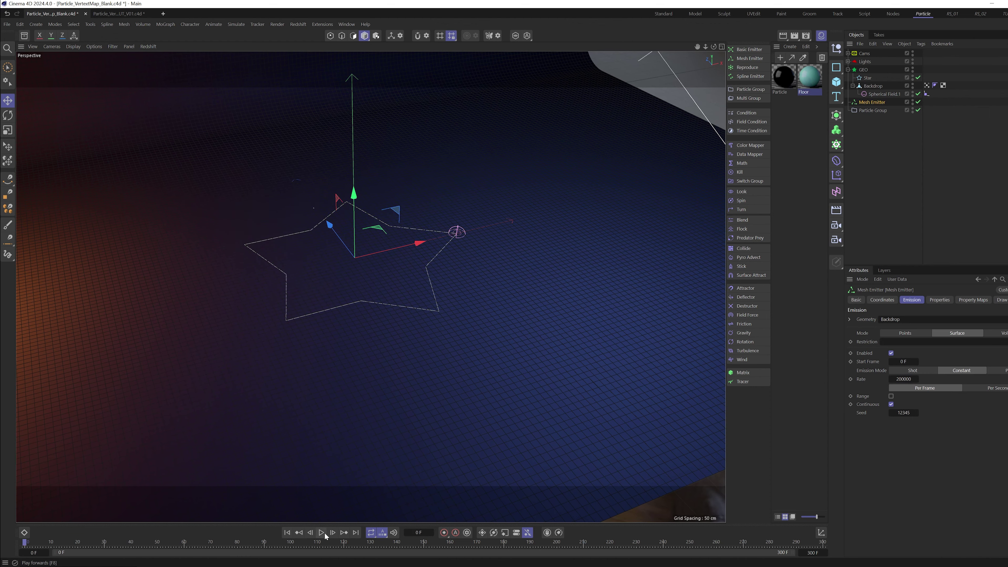
left_click(321, 532)
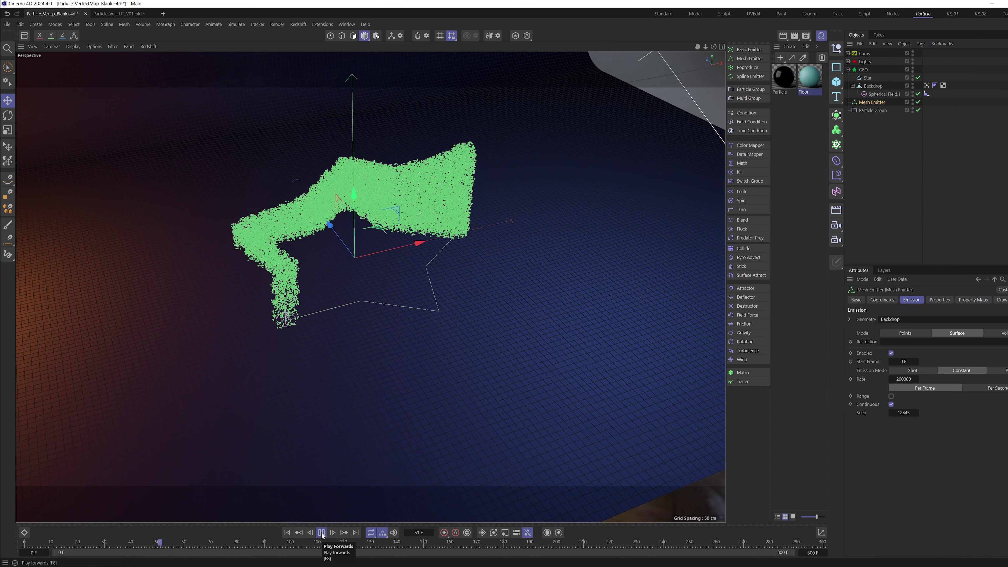
left_click(321, 533)
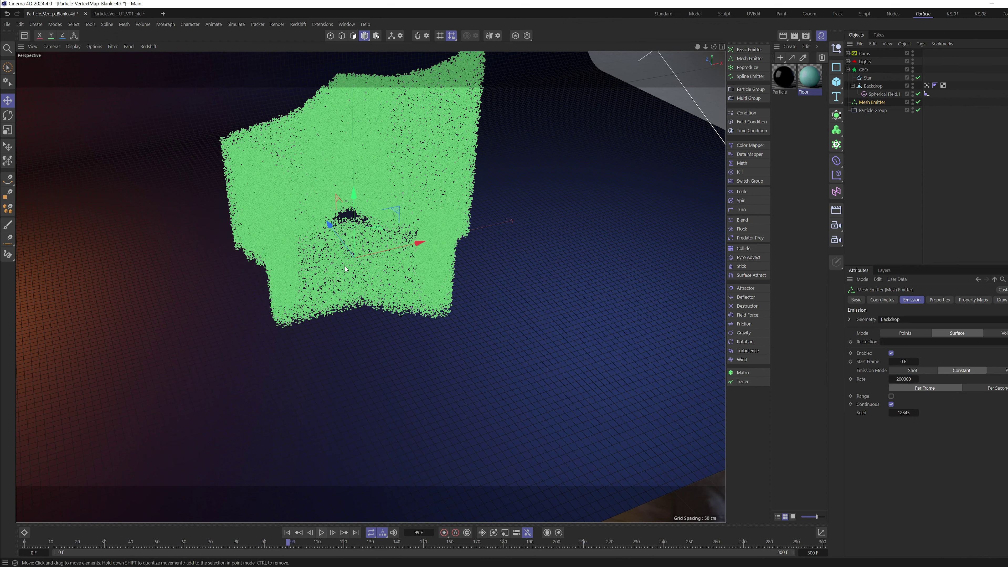
left_click_drag(344, 265, 421, 354, "alt")
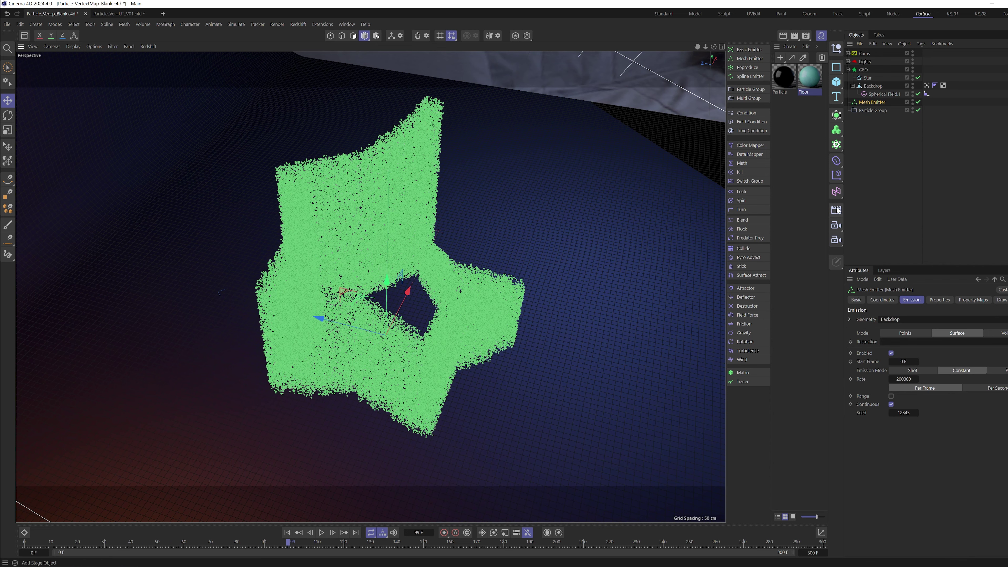
Deselect all objects and save the scene
left_click(875, 195)
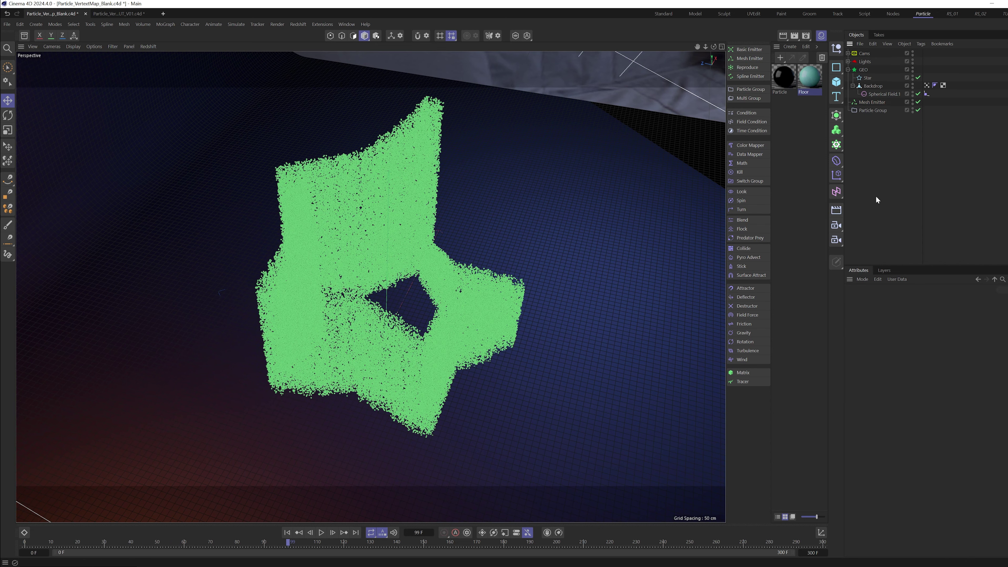
key("ctrl+s")
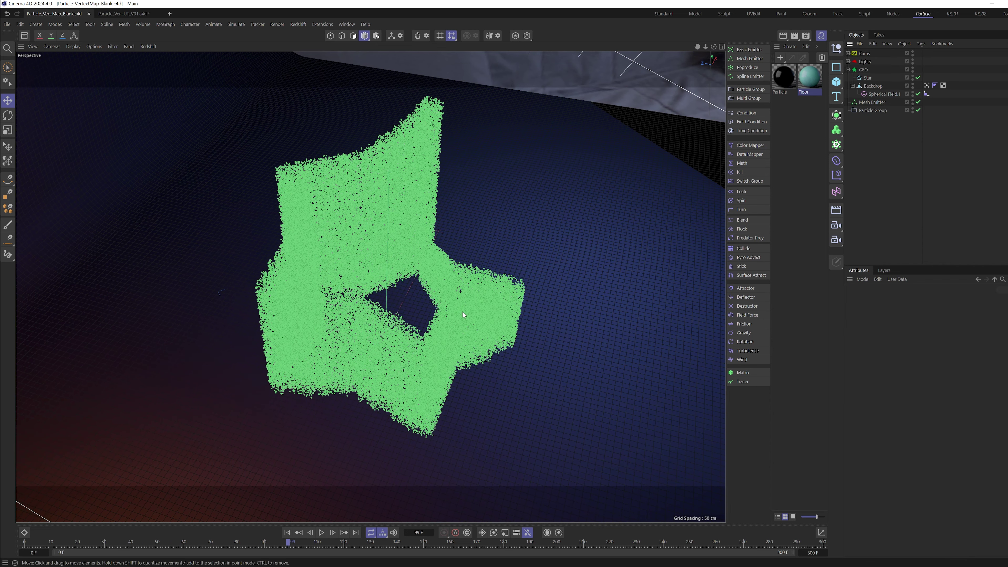
Examine the particle star up close from several angles, with the viewport in Gouraud Shading (Lines)
left_click_drag(462, 311, 554, 262, "alt")
key("n")
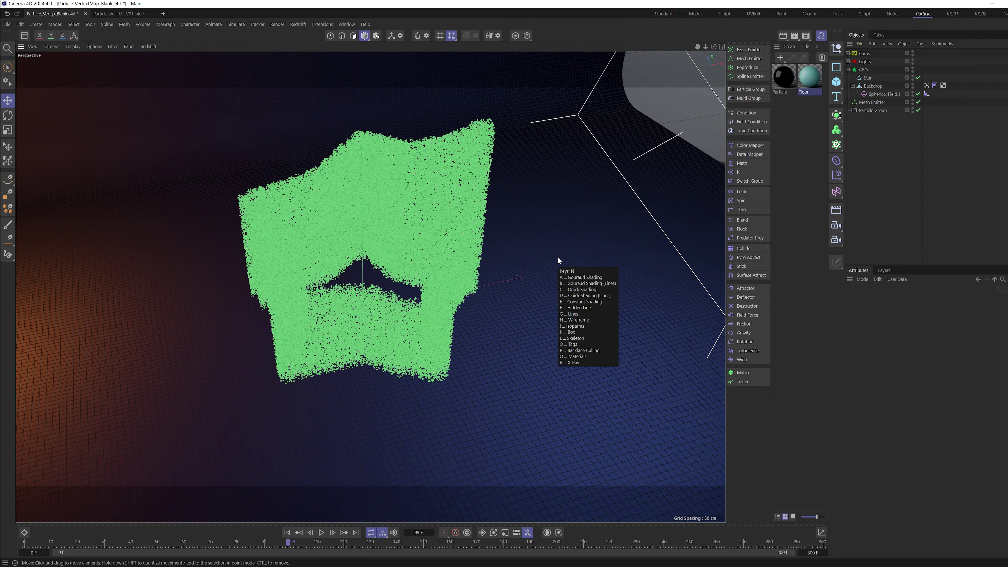
key("c")
key("n")
key("b")
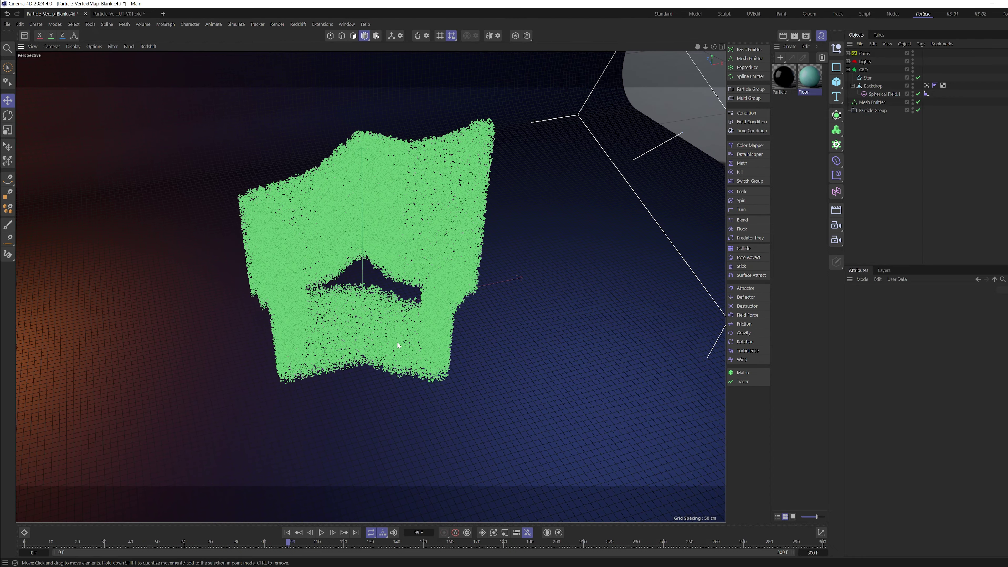
right_click_drag(377, 321, 401, 306, "alt")
middle_click_drag(400, 306, 448, 335, "alt")
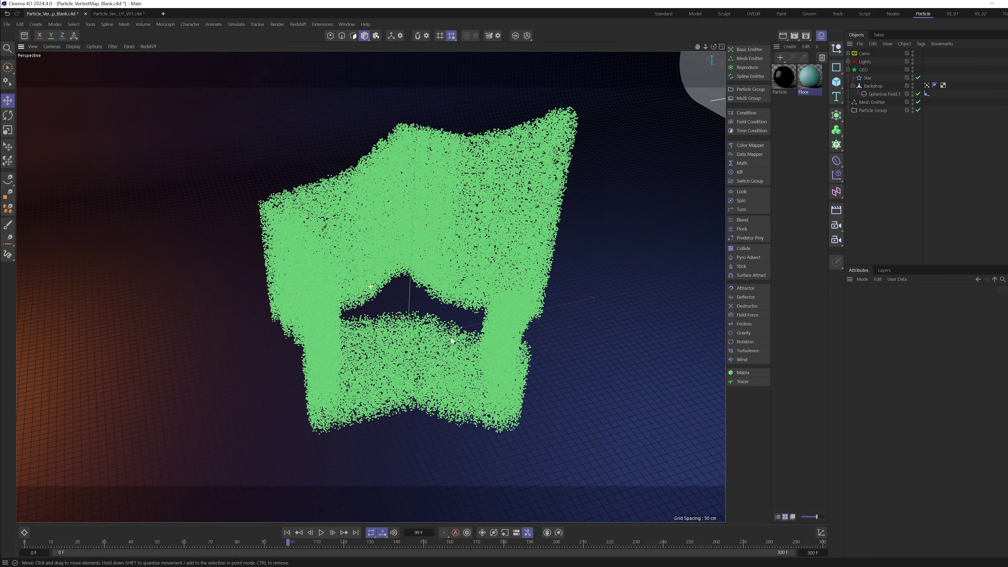
right_click_drag(448, 335, 456, 333, "alt")
left_click_drag(456, 335, 451, 330, "alt")
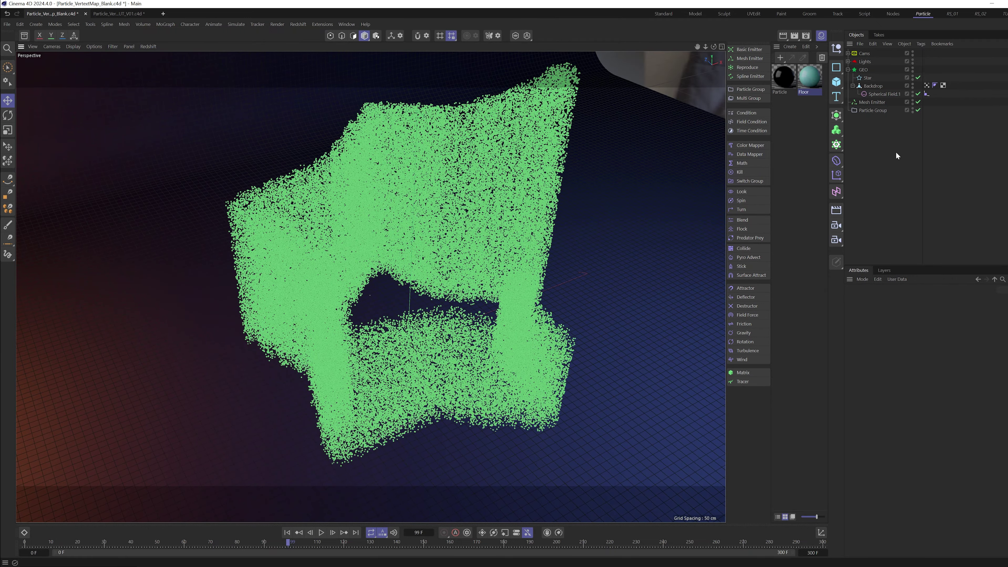
Collapse the Backdrop and GEO hierarchies in the object list
left_click(853, 85)
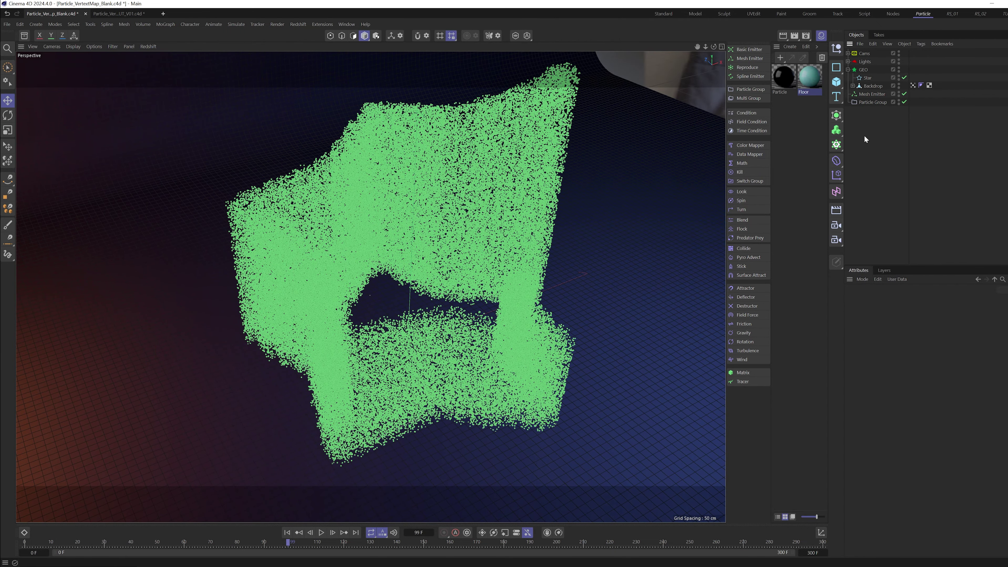
left_click(848, 69)
left_click(231, 25)
mouse_move(255, 146)
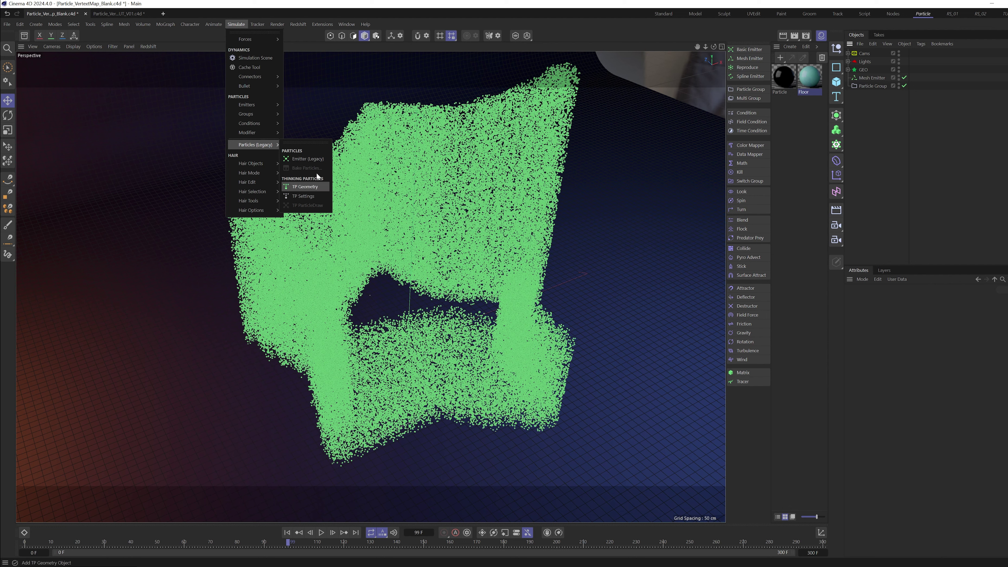
mouse_move(246, 103)
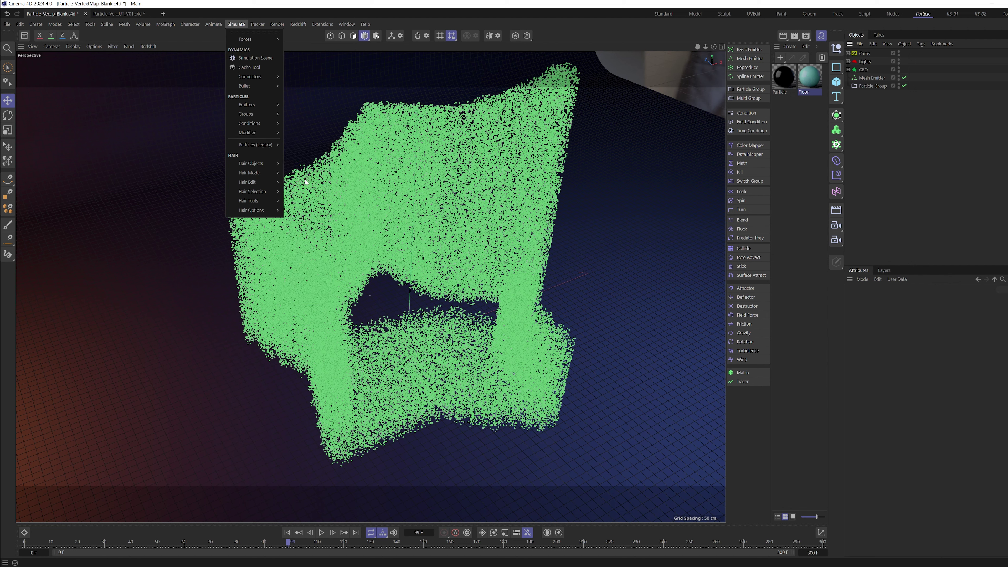
left_click(880, 196)
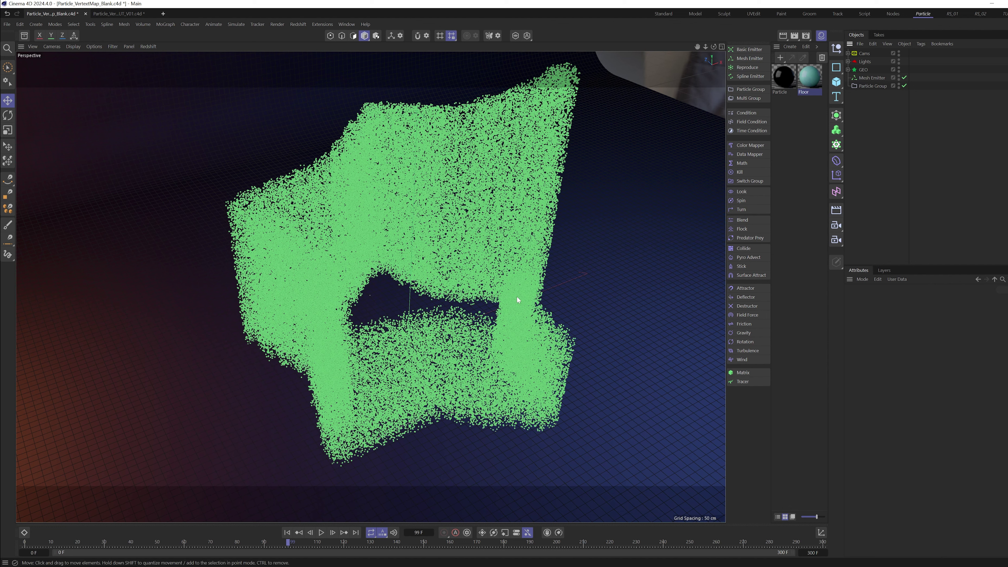
Add a Color Mapper modifier and make it a child of the Particle Group
left_click(750, 145)
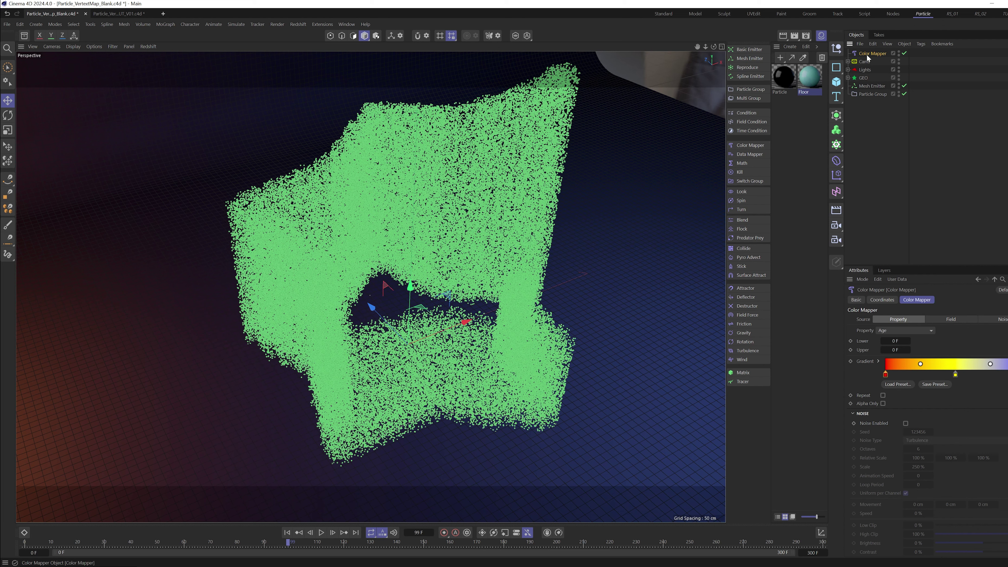
left_click_drag(869, 54, 877, 135)
left_click_drag(879, 93, 879, 93)
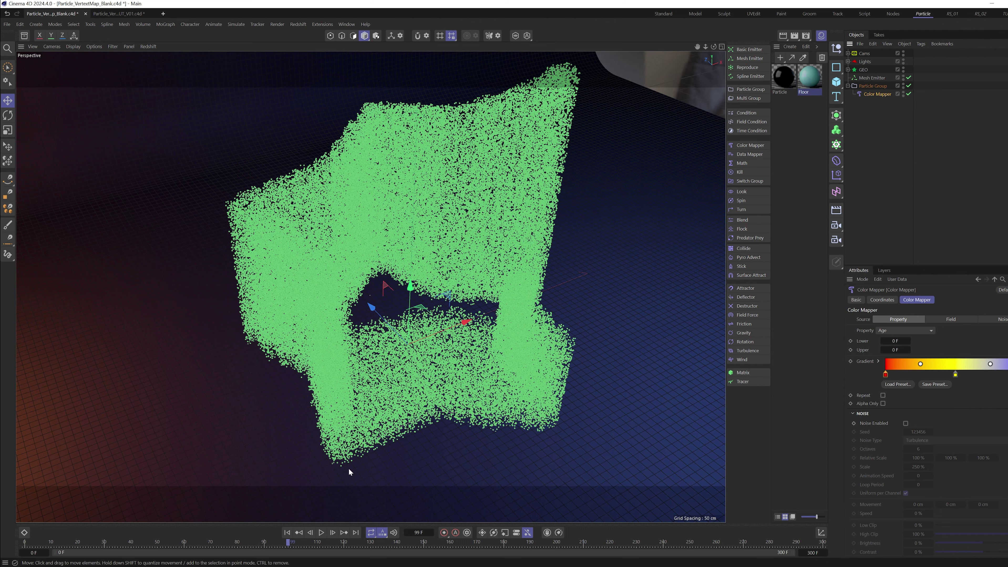
Play the animation from frame 0 to about frame 67 and examine the particle colour from the default gradient
left_click(287, 533)
left_click(322, 532)
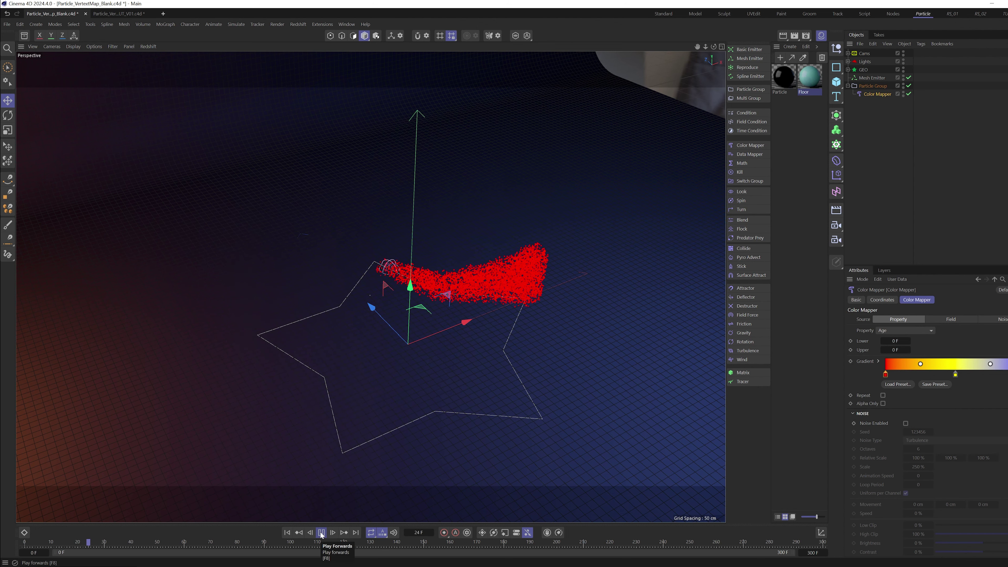
left_click(321, 534)
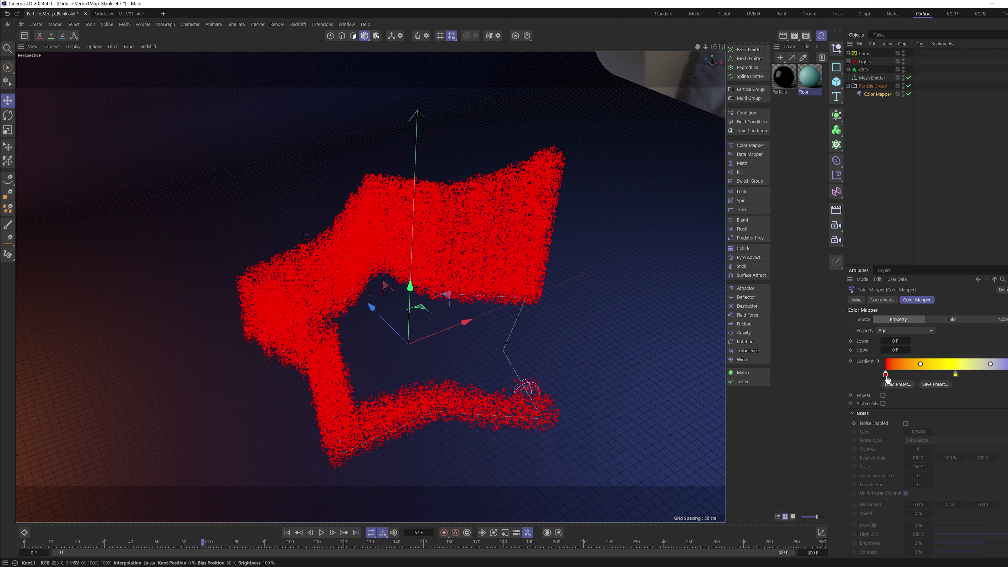
mouse_move(886, 375)
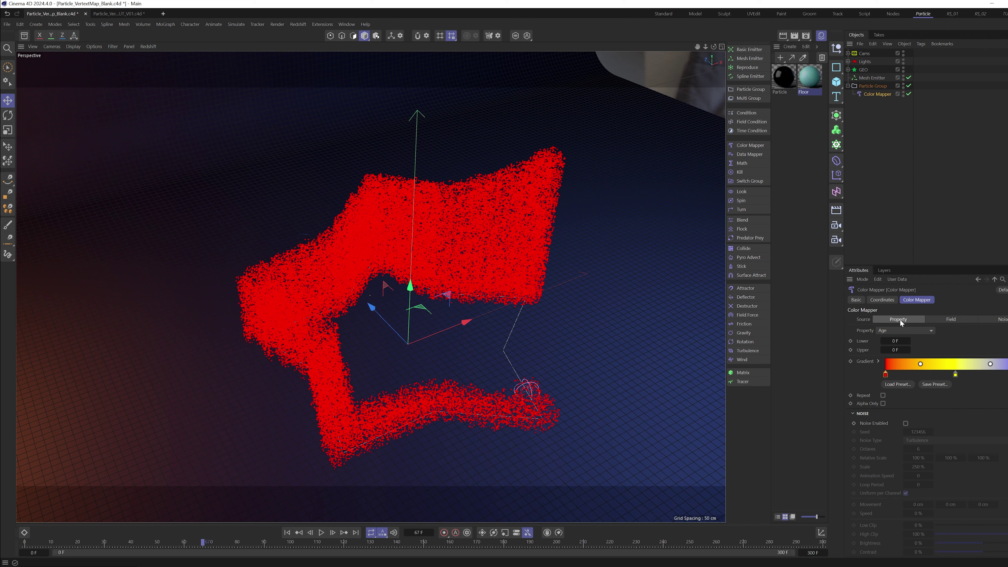
Set the particle property that drives the Color Mapper's gradient to Position
left_click(893, 331)
left_click(892, 332)
left_click(892, 332)
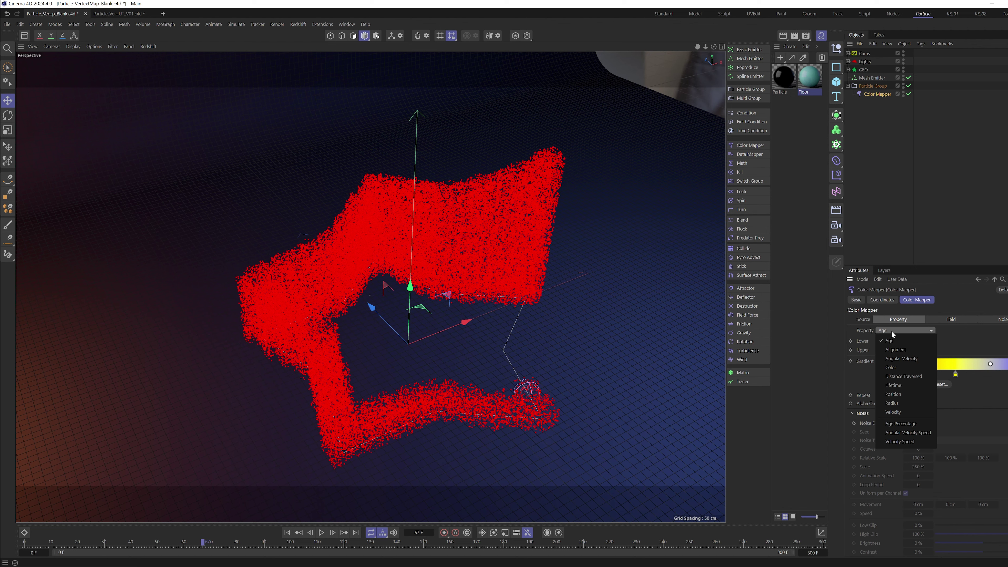
left_click(886, 316)
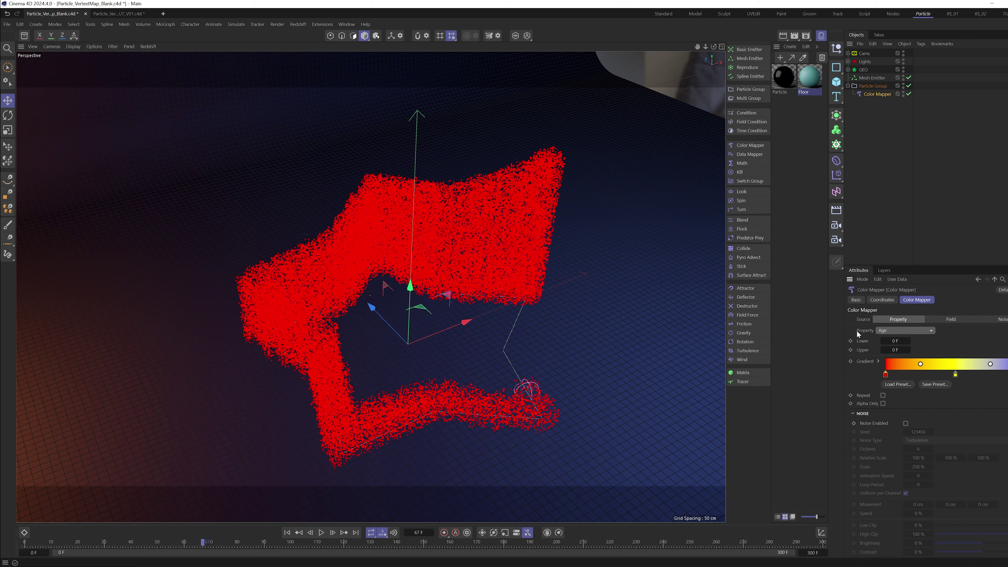
left_click(891, 331)
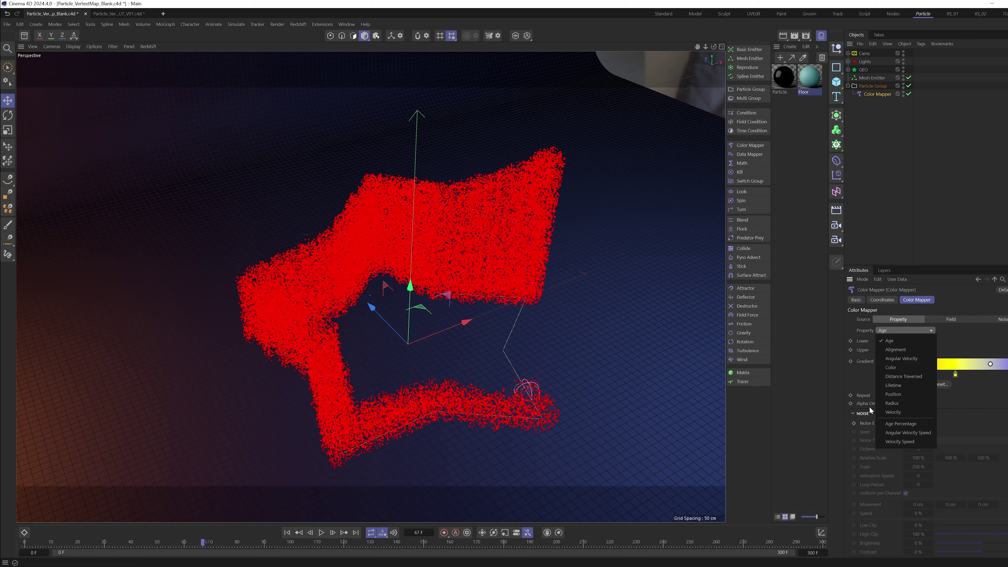
left_click(898, 339)
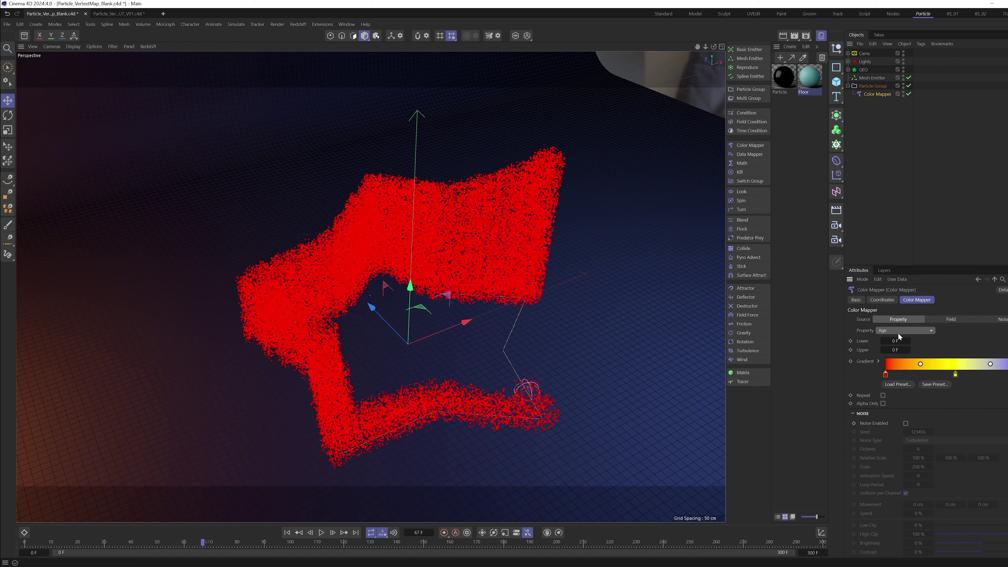
left_click(898, 331)
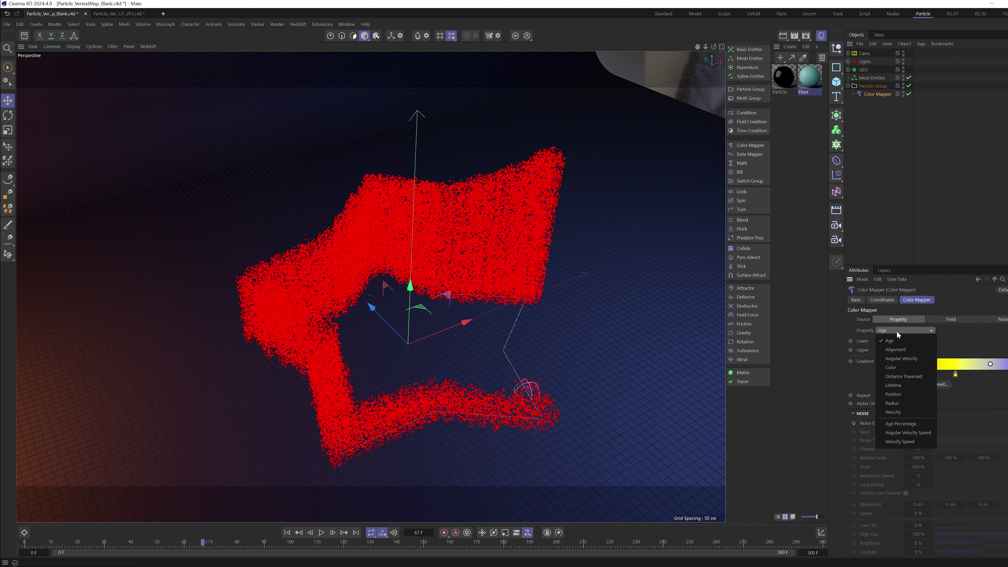
left_click(902, 393)
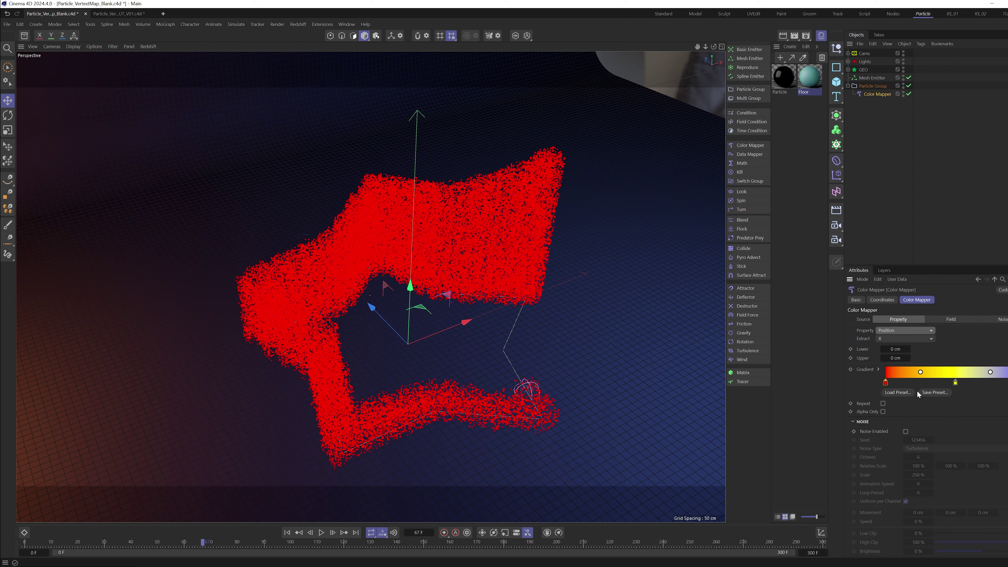
Play the animation from frame 0 to about frame 68 and examine the position-based colouring from a lower angle
left_click(287, 533)
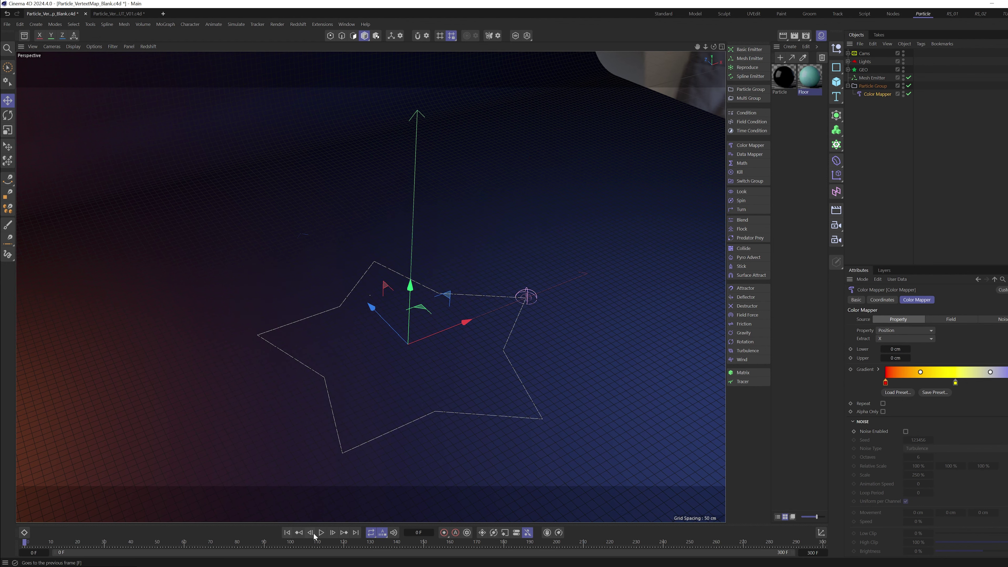
left_click(321, 533)
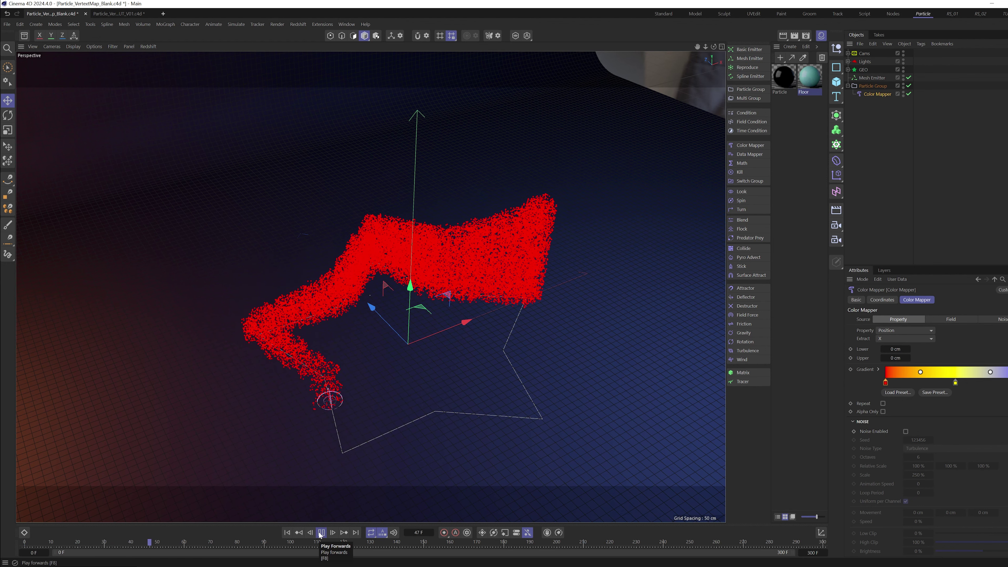
left_click(320, 533)
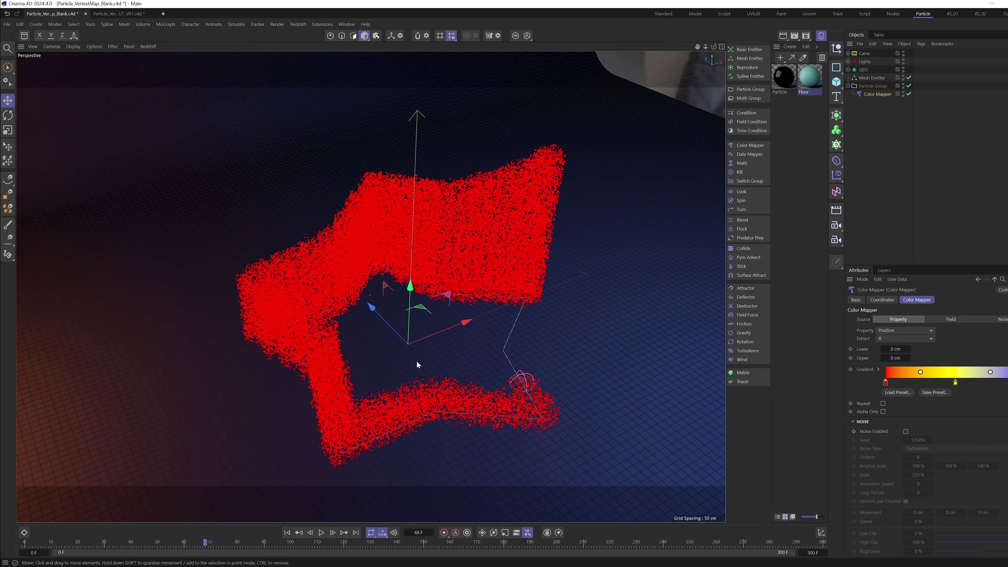
left_click_drag(417, 361, 417, 331, "alt")
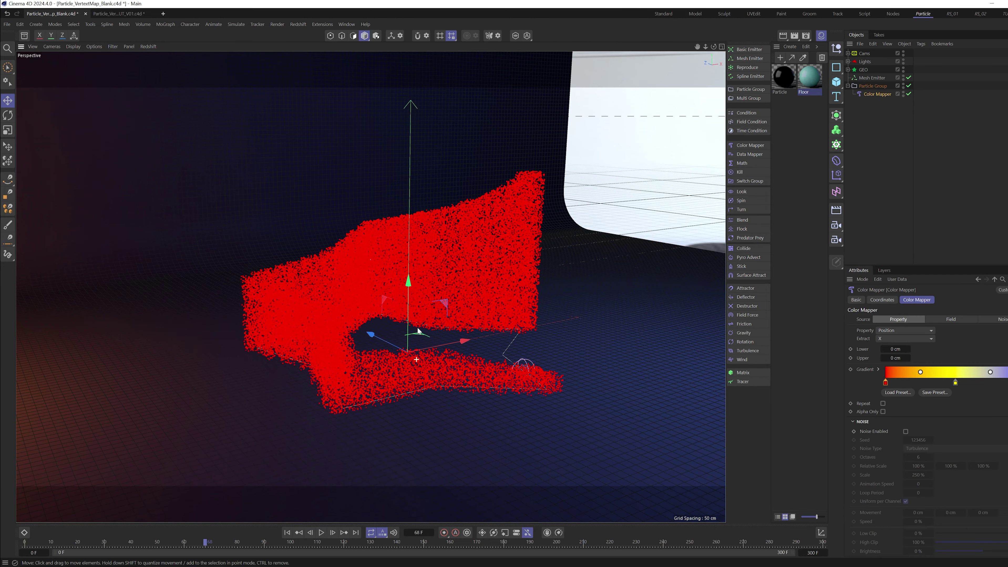
Make the Color Mapper extract the Y position and replay the animation from frame 0 to about frame 58
left_click(895, 338)
left_click(895, 353)
left_click(287, 533)
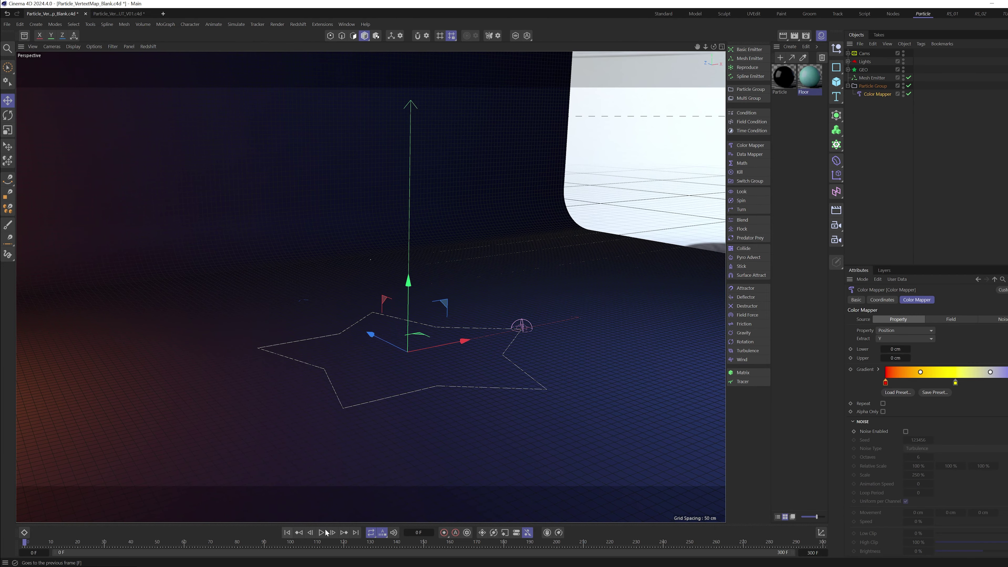
left_click(321, 532)
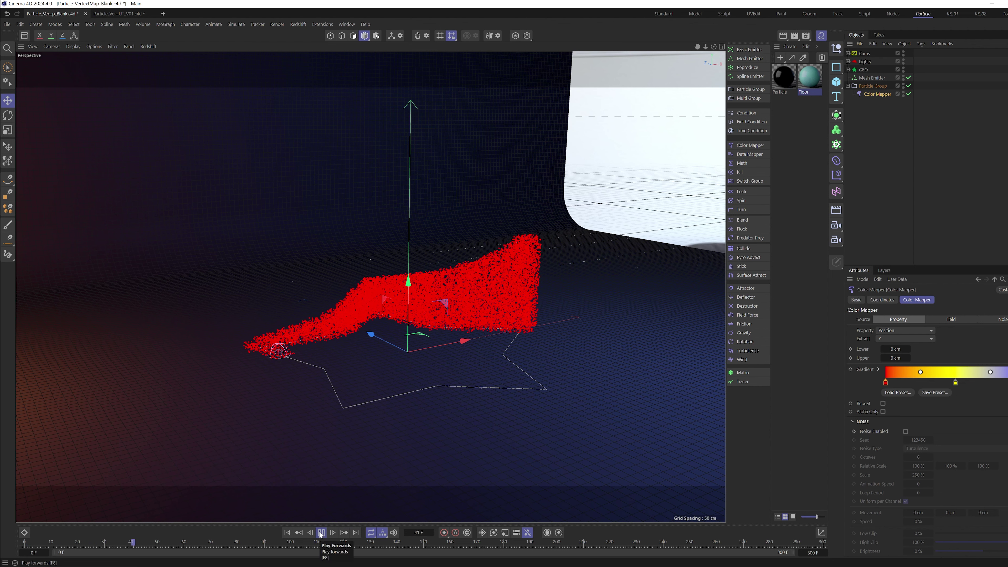
left_click(322, 532)
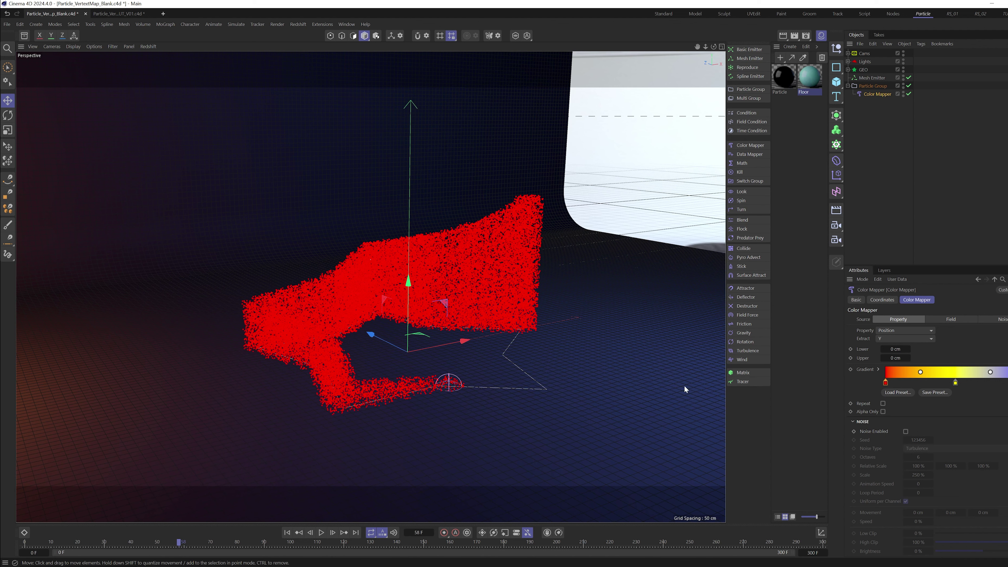
Set the upper limit of the Color Mapper's Y position range to 210 cm
left_click(895, 358)
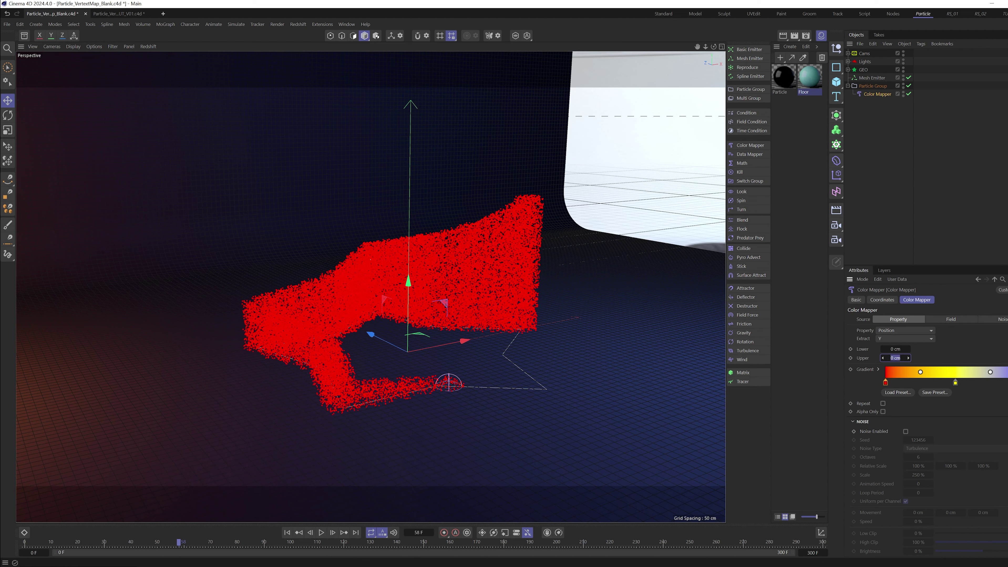
type("210")
key("Return")
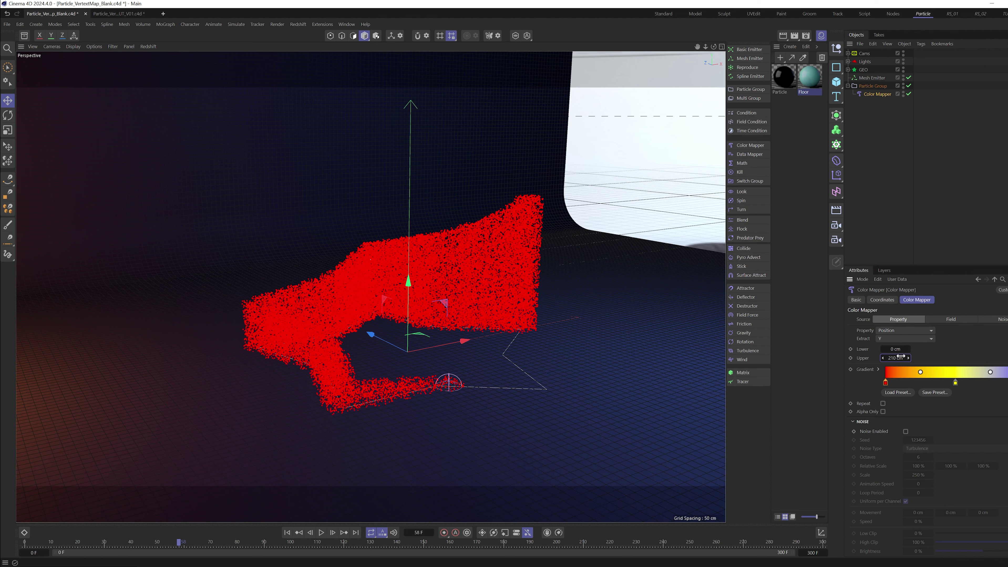
Play the animation from frame 0 to about frame 148 and examine how the gradient spreads up the rising particles
left_click(287, 533)
left_click(321, 532)
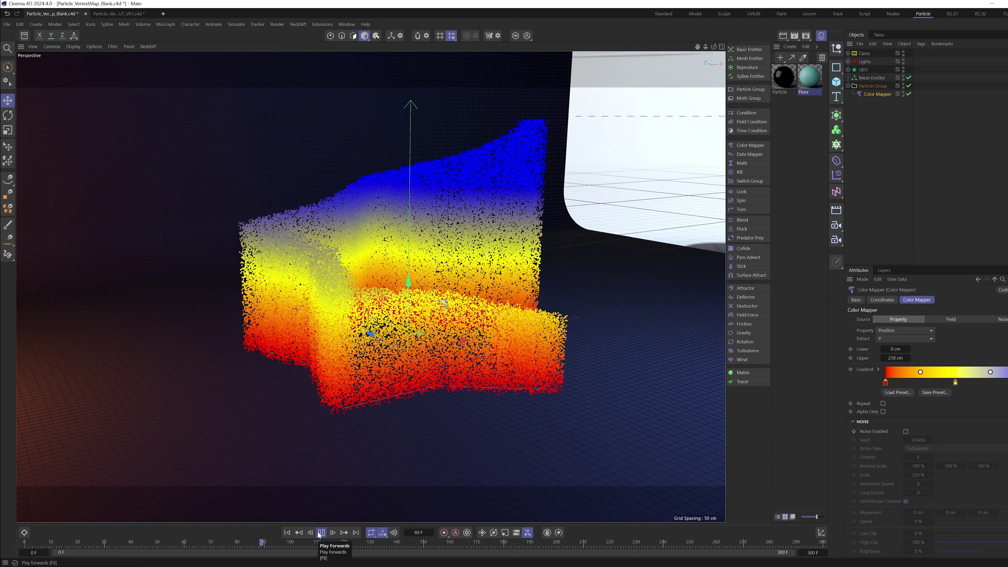
left_click(321, 533)
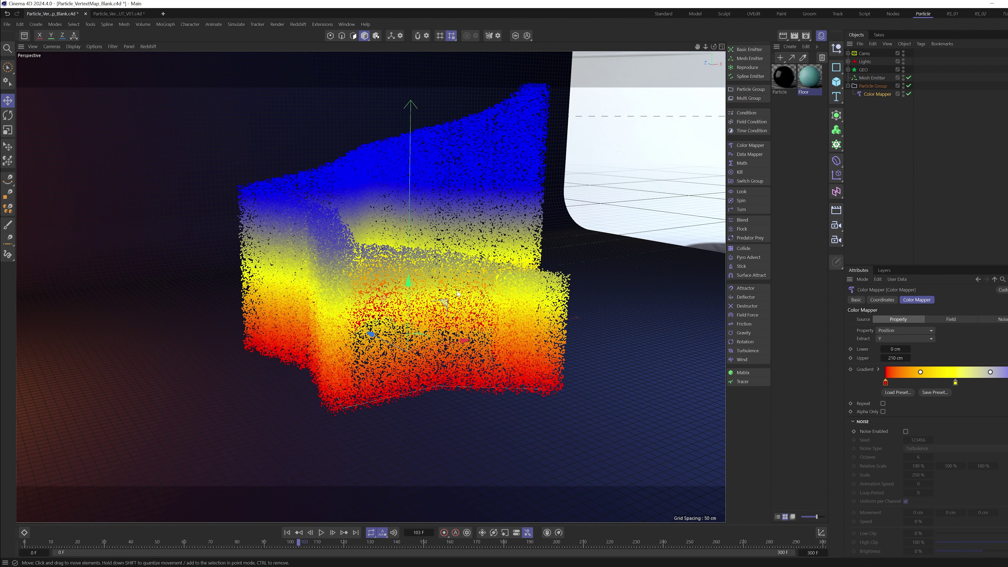
middle_click_drag(457, 290, 431, 335, "alt")
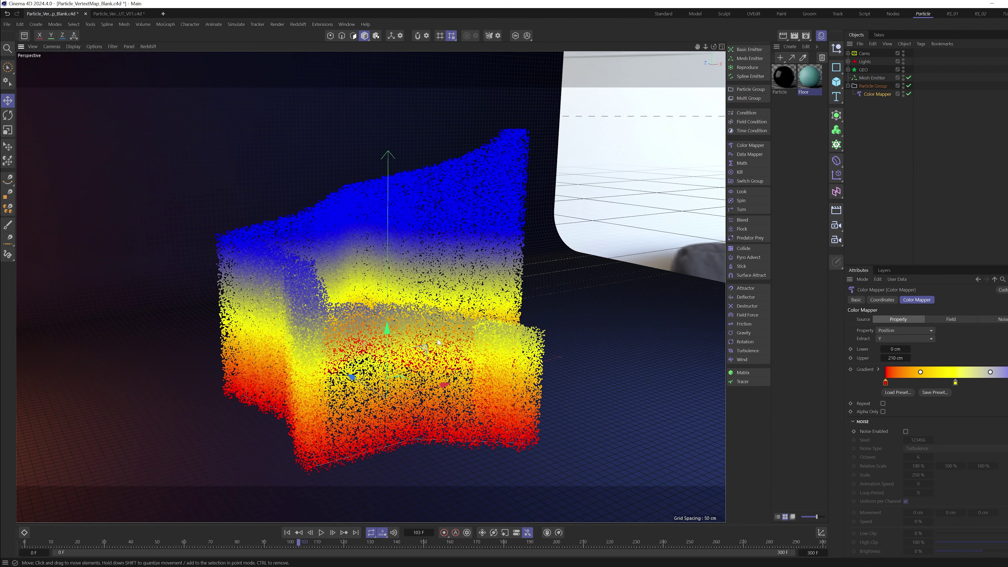
left_click(321, 532)
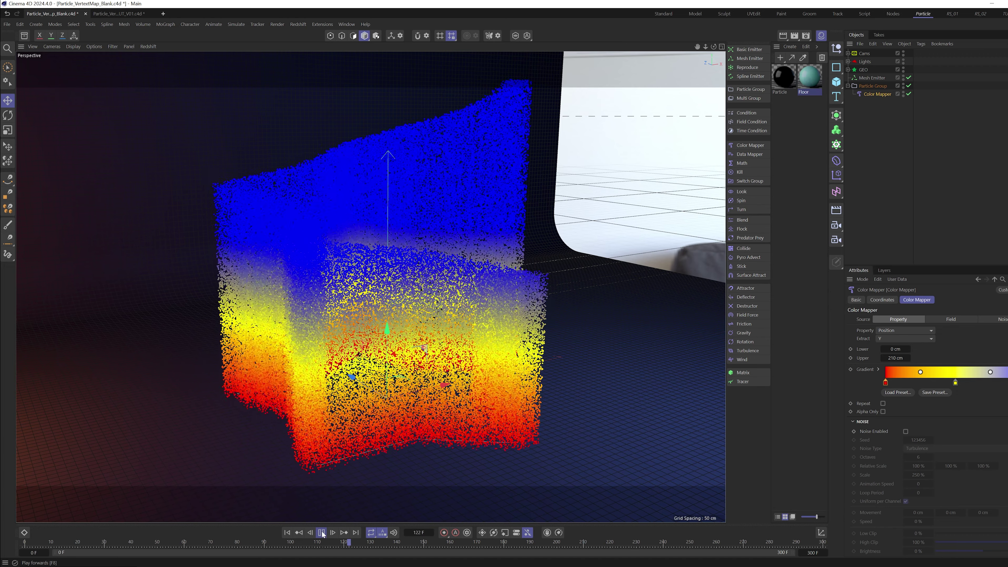
left_click(322, 533)
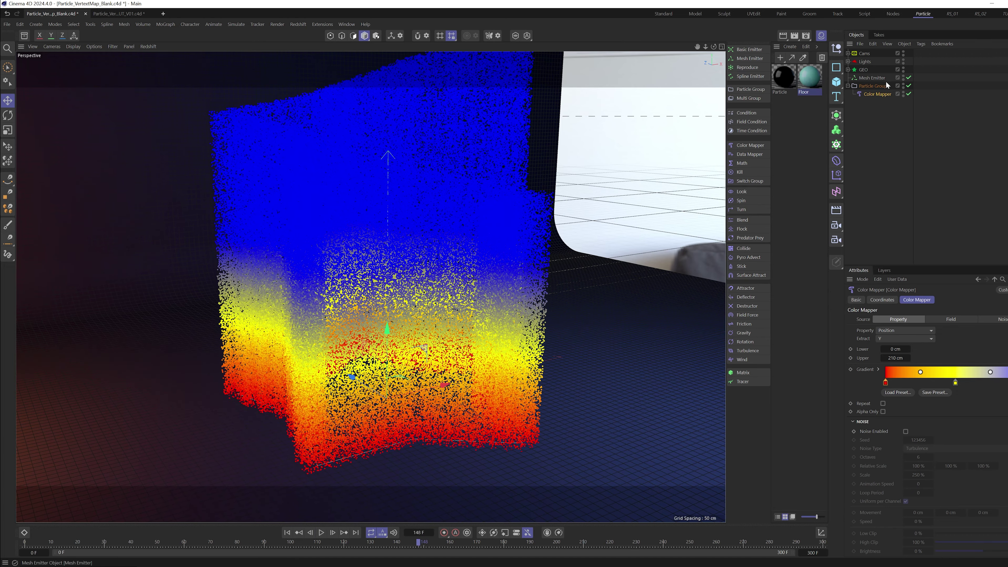
Set the Mesh Emitter's particle lifetime to 110 frames
left_click(877, 77)
left_click(946, 300)
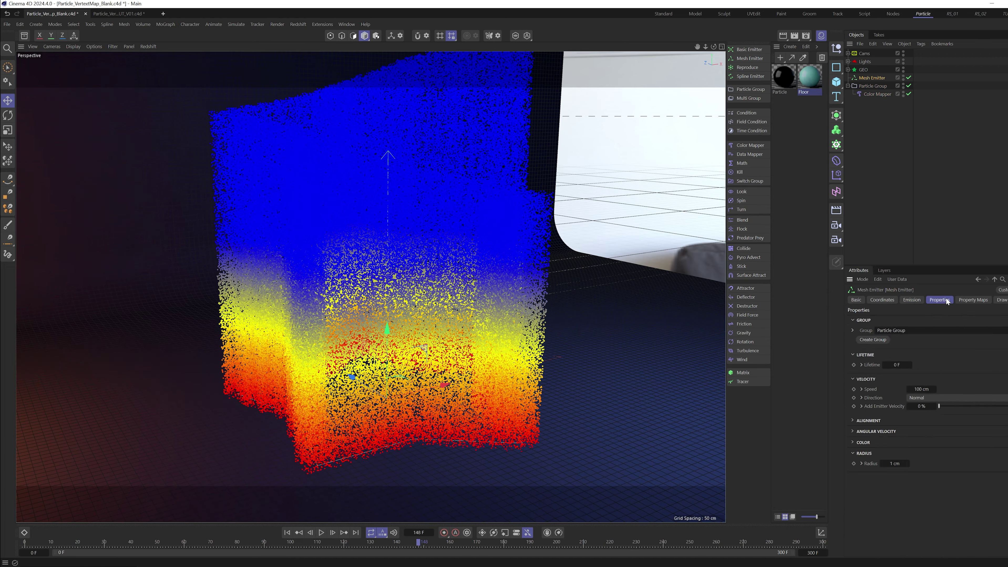
left_click(901, 364)
type("110")
Replay the animation from frame 0 to about frame 186 to check the limited lifetime, and save the scene
left_click(288, 533)
left_click(321, 532)
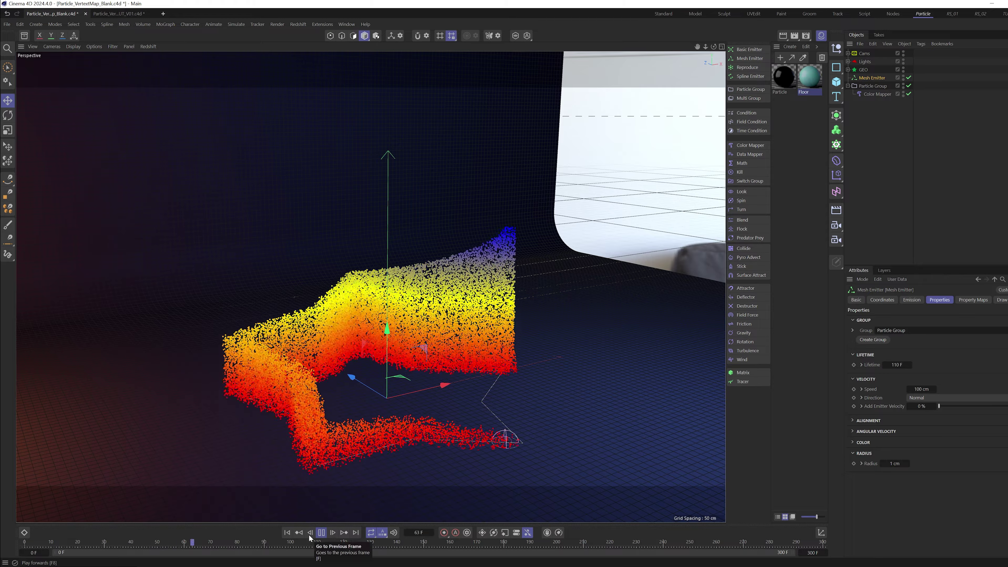
left_click(322, 533)
key("ctrl+s")
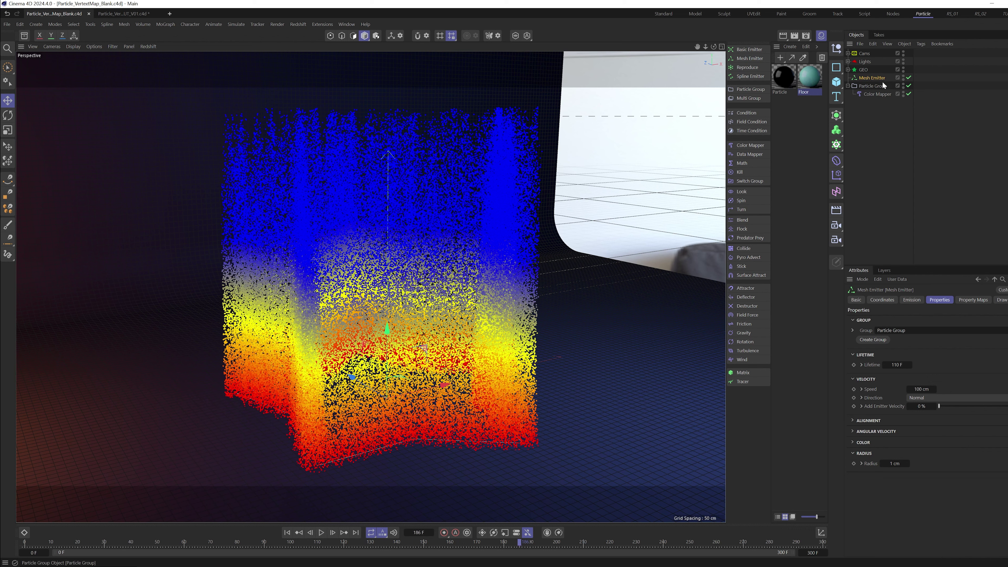
Load the preset running from dark blue through purple, magenta and orange to yellow into the Color Mapper's gradient
left_click(913, 300)
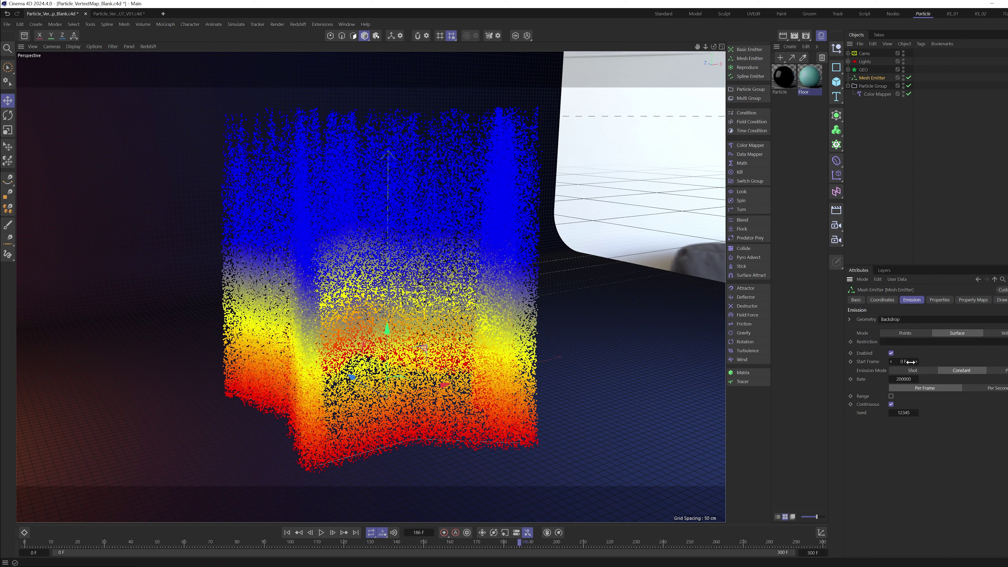
left_click(876, 93)
left_click(892, 392)
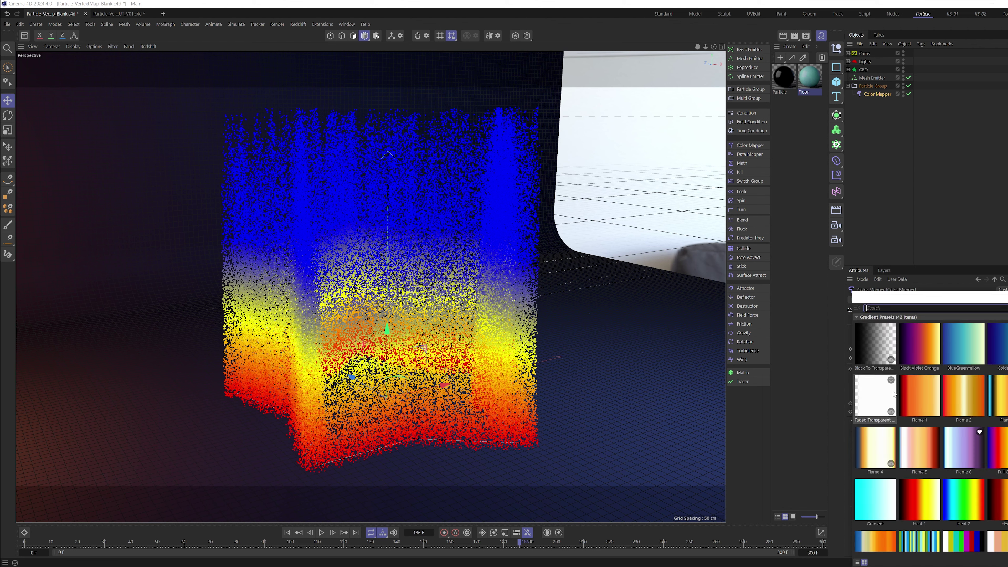
scroll(931, 421, "down", 3)
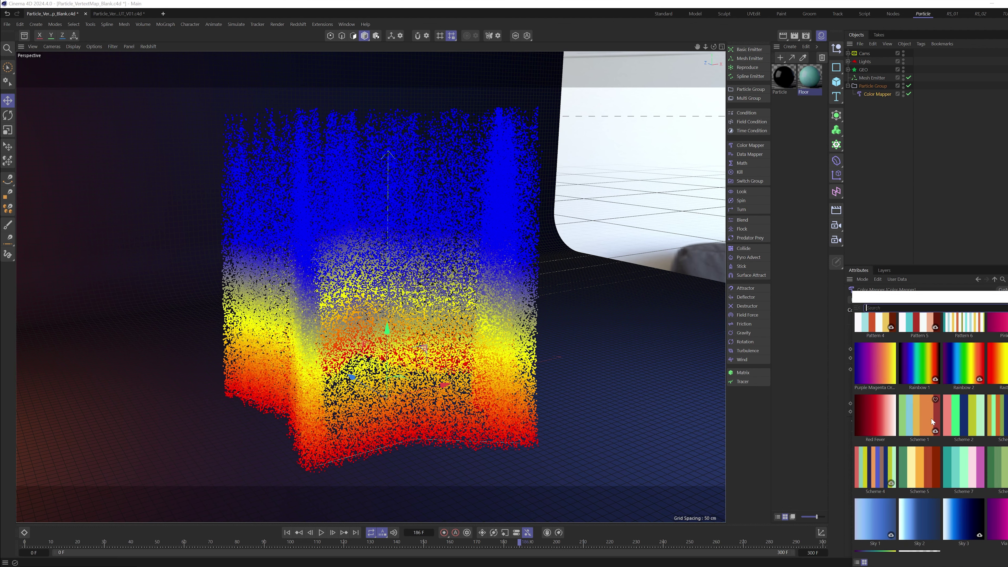
left_click(865, 457)
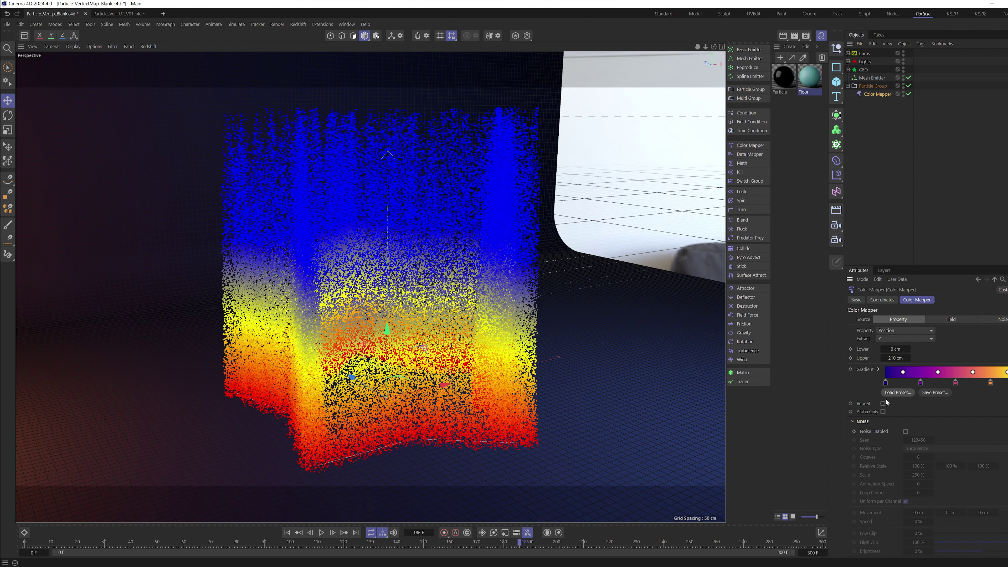
Set the gradient's knot at 0% to a purple with hue 270° and value about 62%
double_click(885, 382)
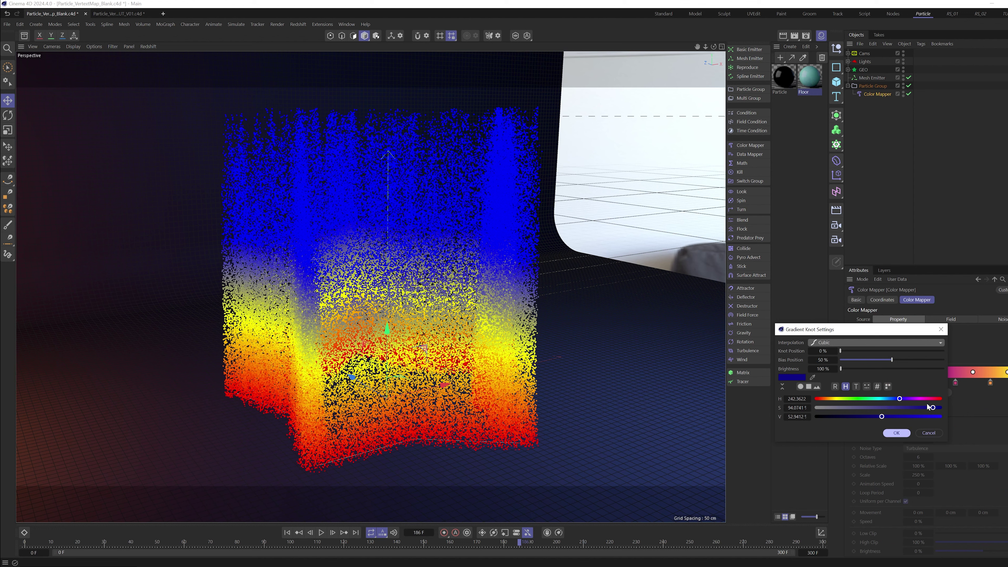
mouse_move(899, 399)
left_mouse_down()
mouse_move(909, 399)
mouse_move(907, 417)
left_mouse_up()
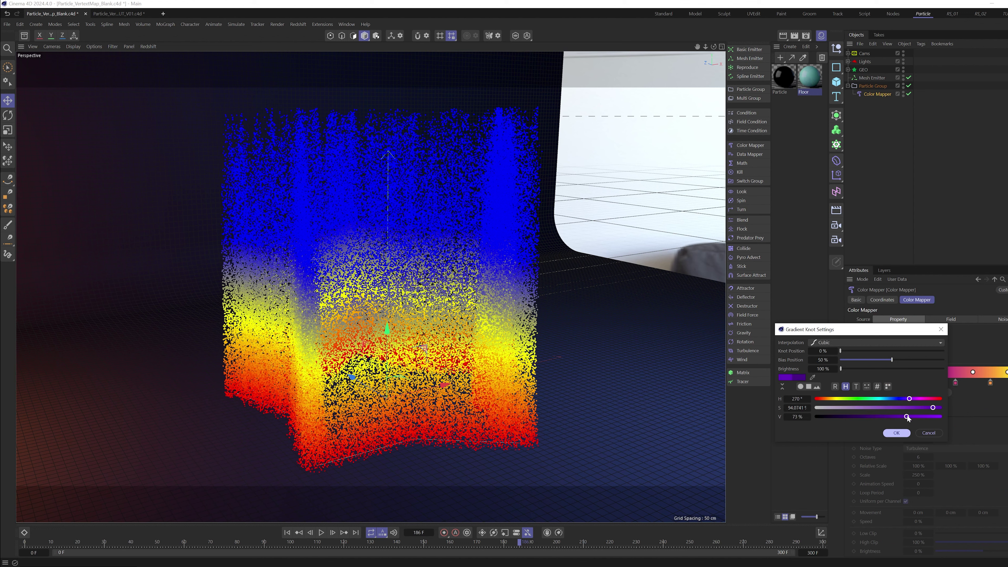
left_click(896, 433)
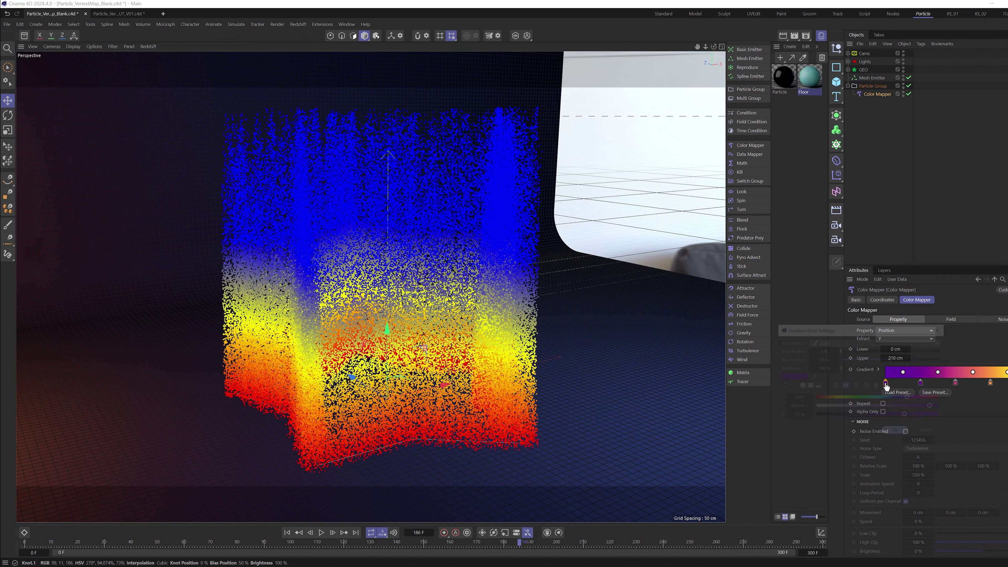
left_click(899, 432)
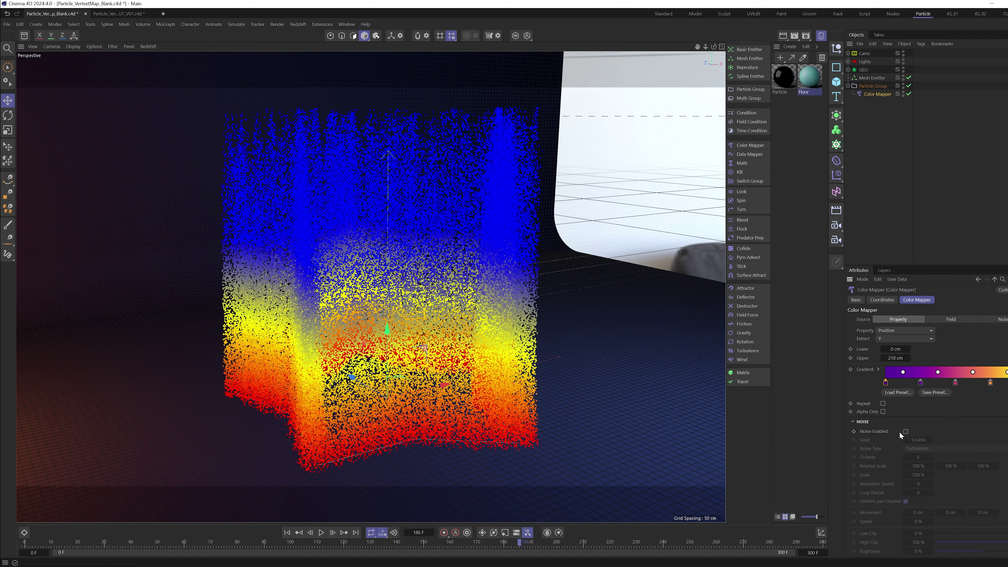
double_click(885, 382)
left_click_drag(907, 416, 890, 417)
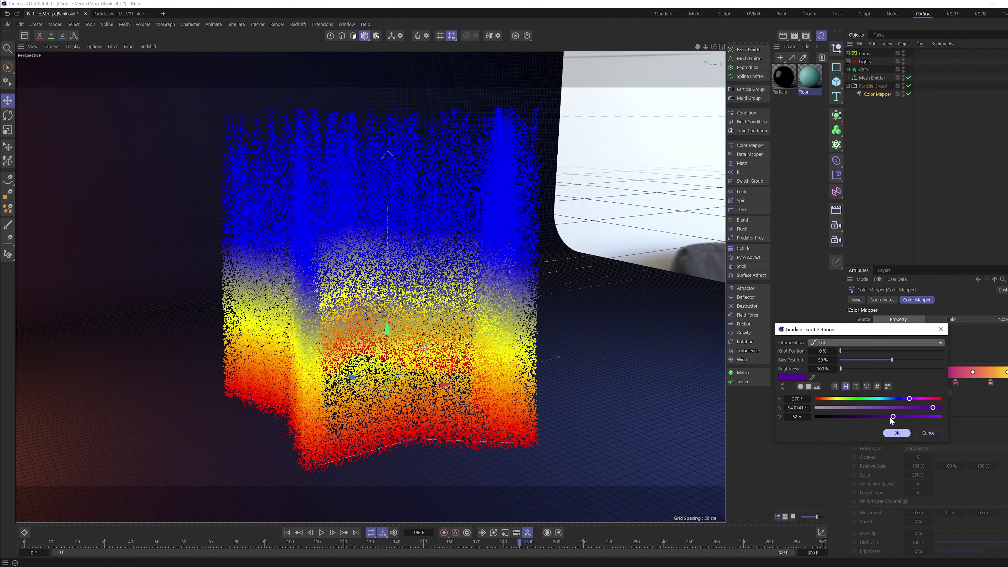
left_click(894, 434)
Play the animation from frame 0 to about frame 139 and examine the new gradient on the particles
left_click(287, 533)
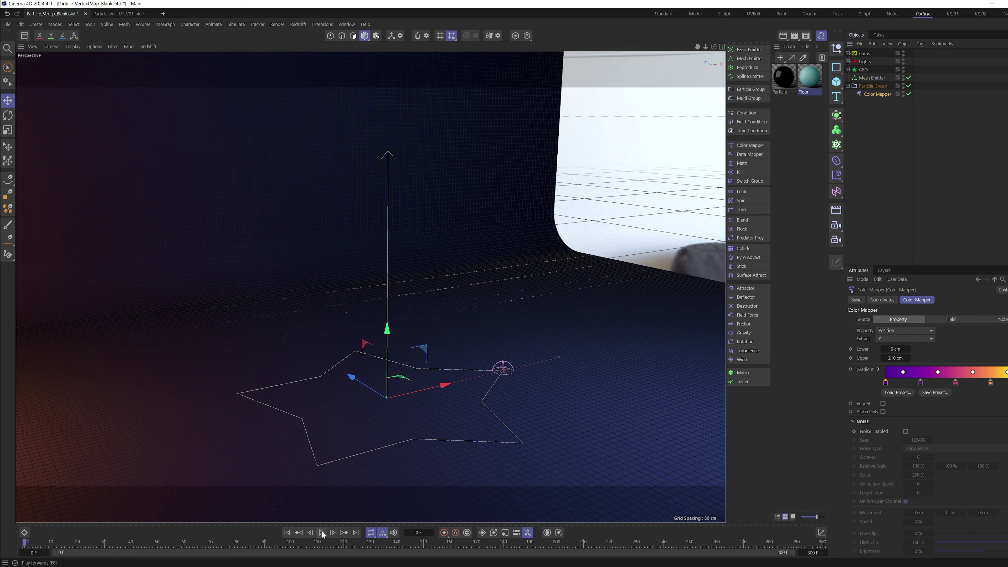
left_click(321, 533)
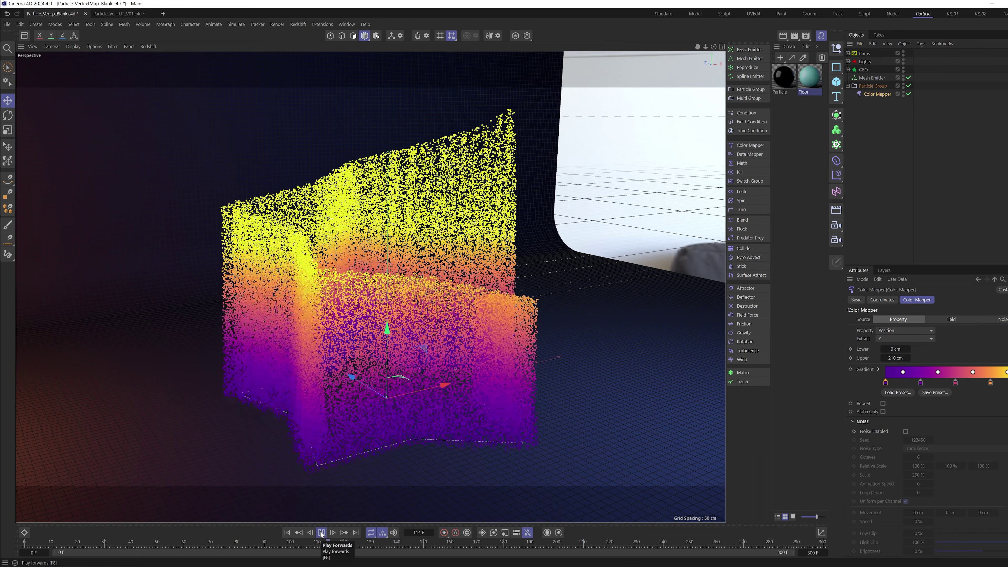
left_click(321, 533)
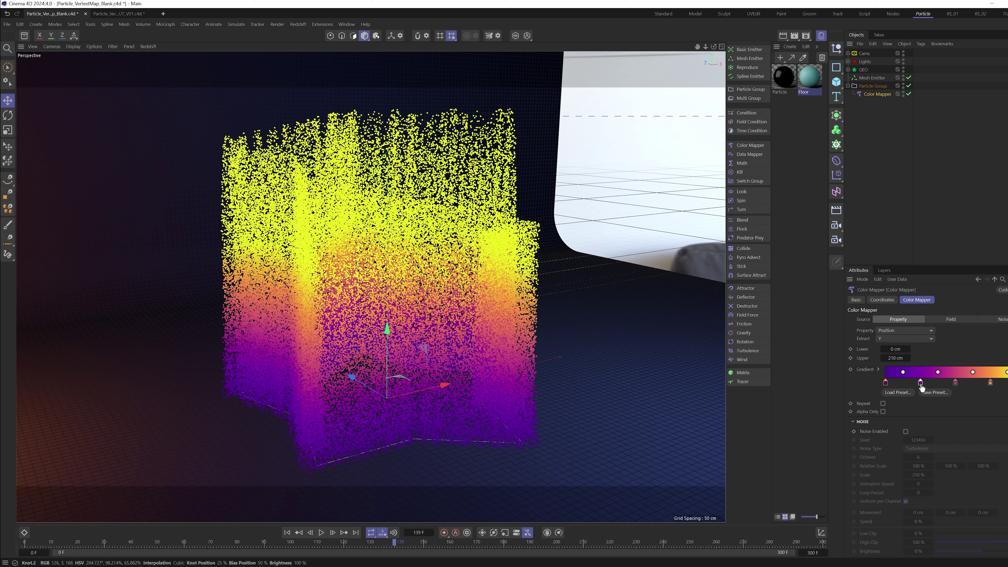
Set the pink gradient knot at 50% to hue 344° and saturation 79%
double_click(956, 383)
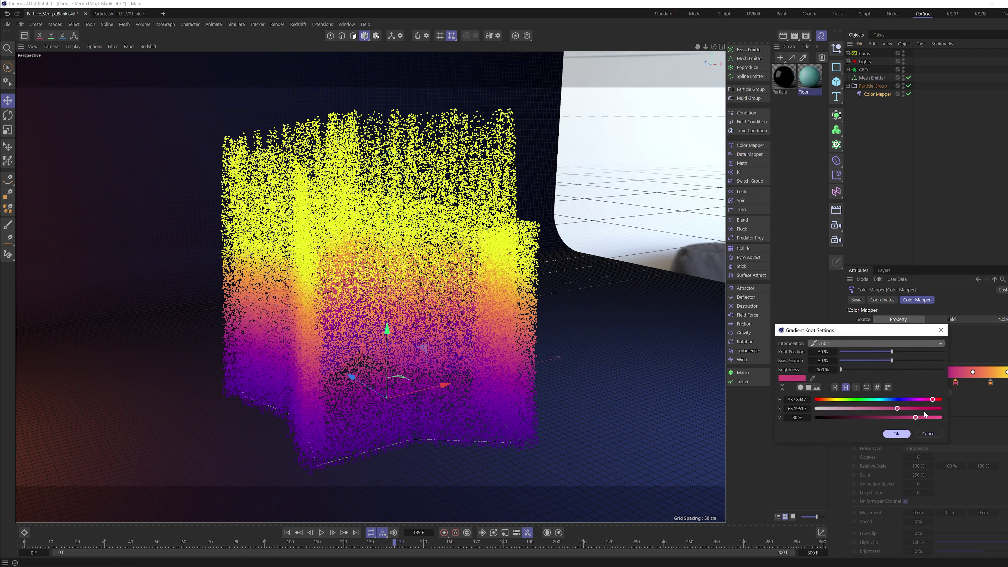
left_click(912, 408)
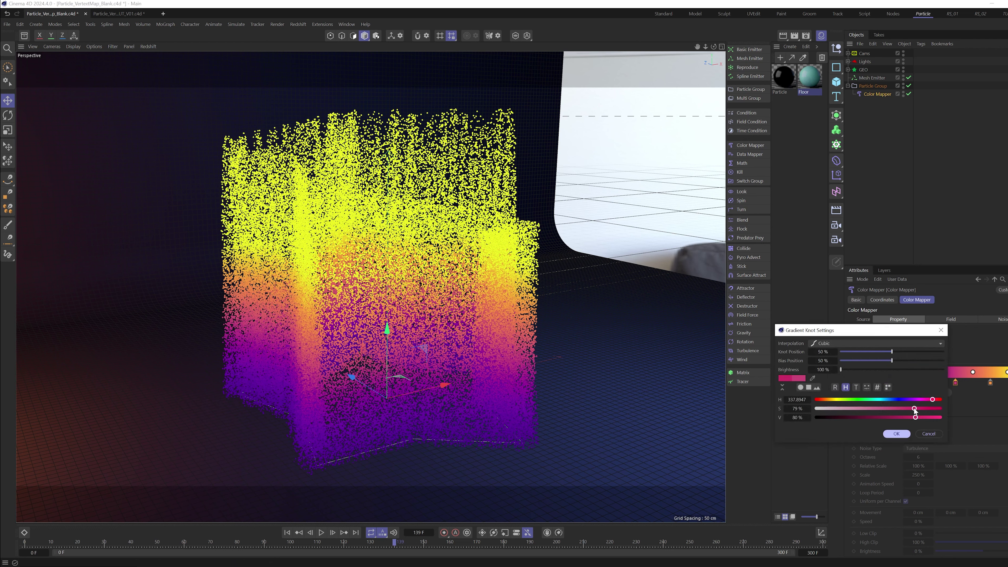
left_click(935, 399)
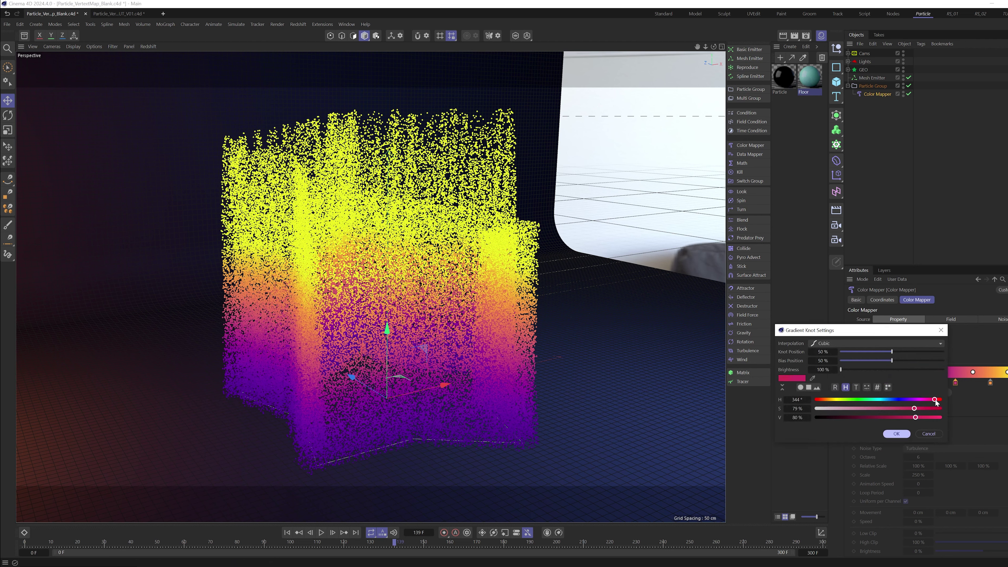
left_click(897, 434)
Set the orange gradient knot at 75% to hue 20° and saturation 81%
double_click(990, 382)
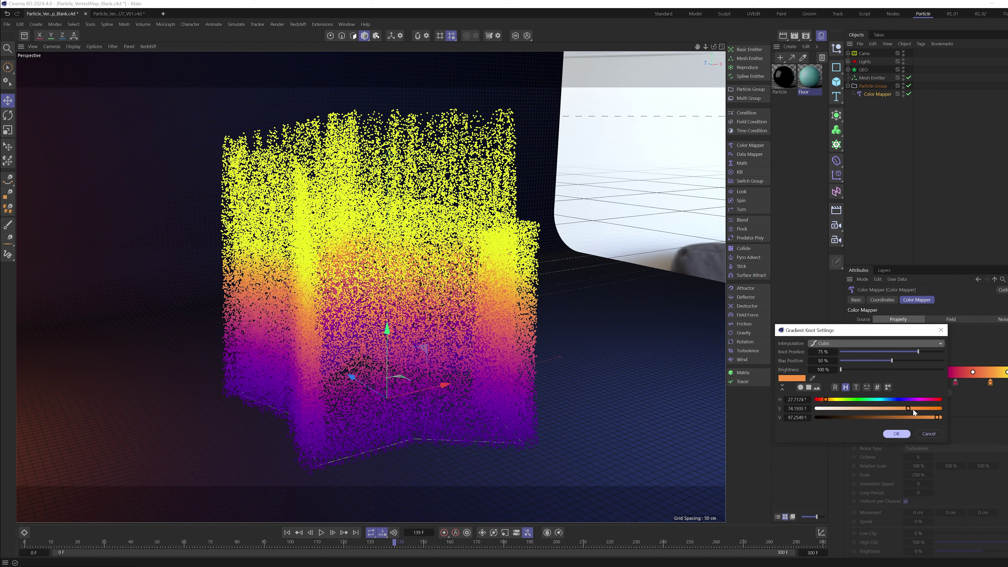
left_click(915, 408)
left_click(826, 400)
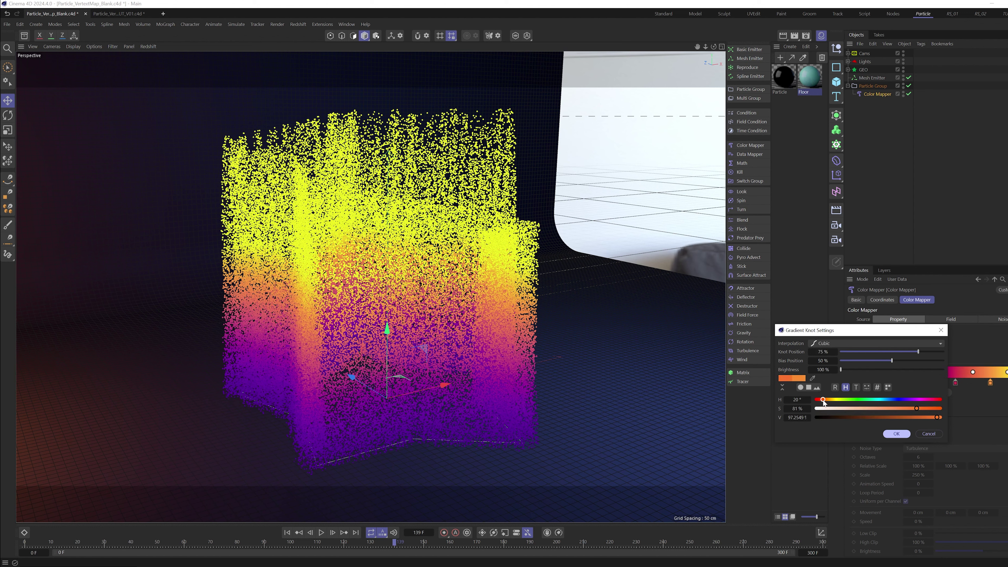
left_click(896, 433)
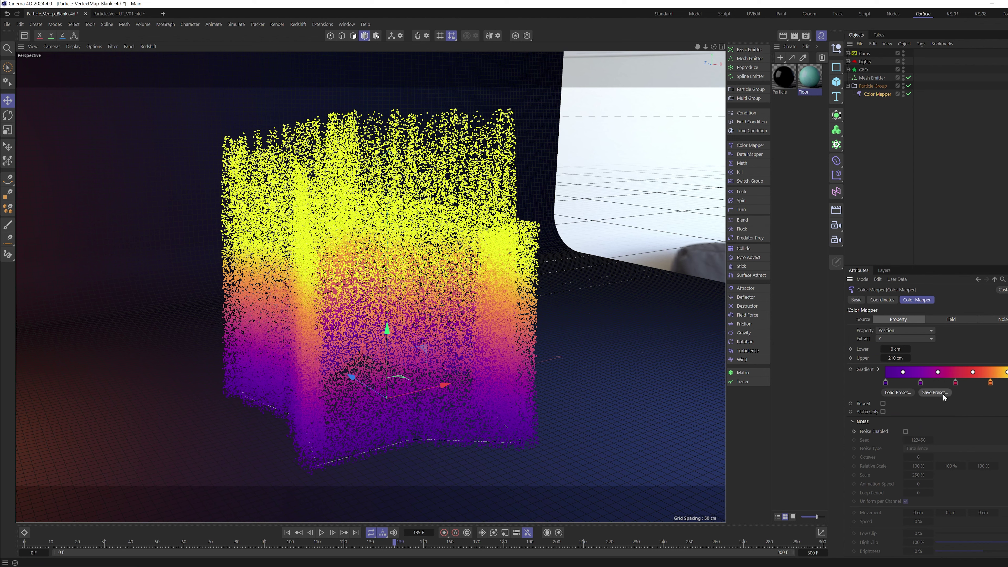
Brighten the purple gradient knot at 25% to a value of 73%
double_click(920, 383)
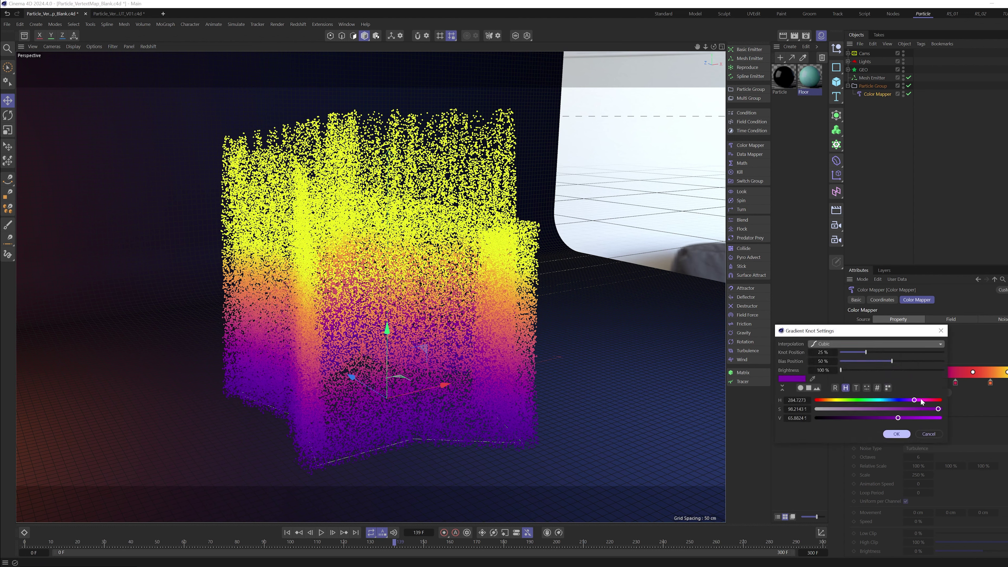
left_click(907, 417)
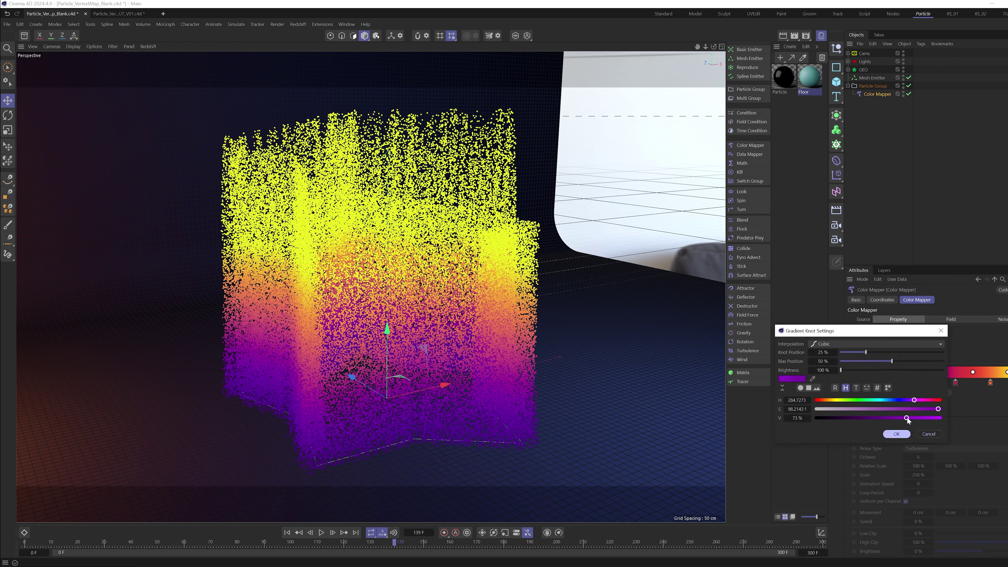
left_click(904, 435)
Soften the yellow gradient knot at 100% to hue 50° and saturation 50%
double_click(1007, 381)
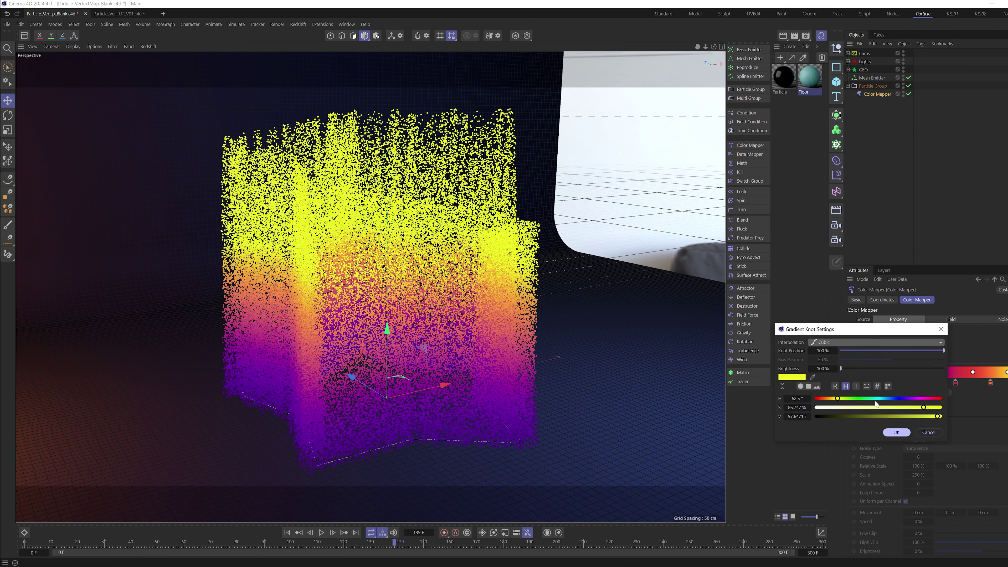
left_click(898, 408)
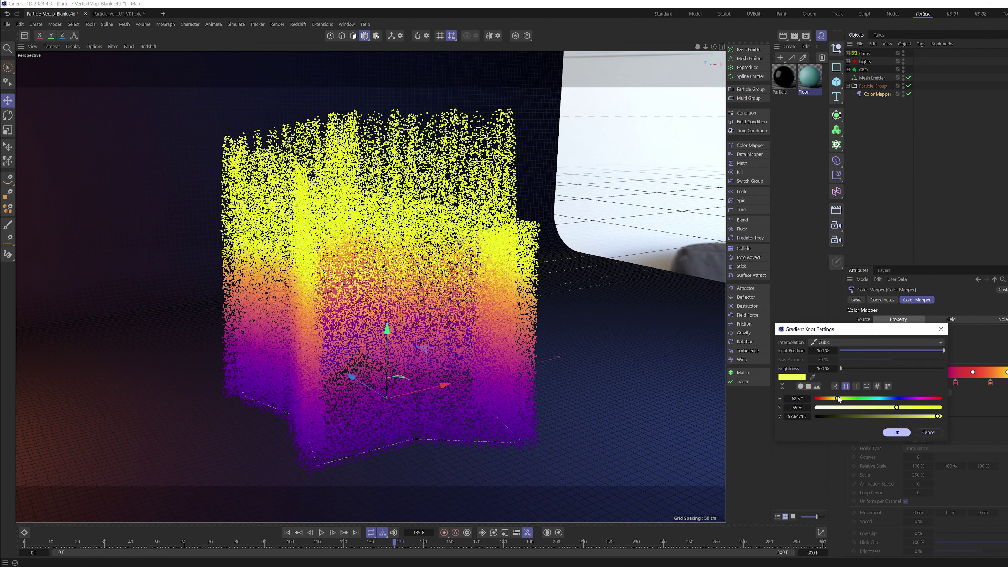
left_click(896, 432)
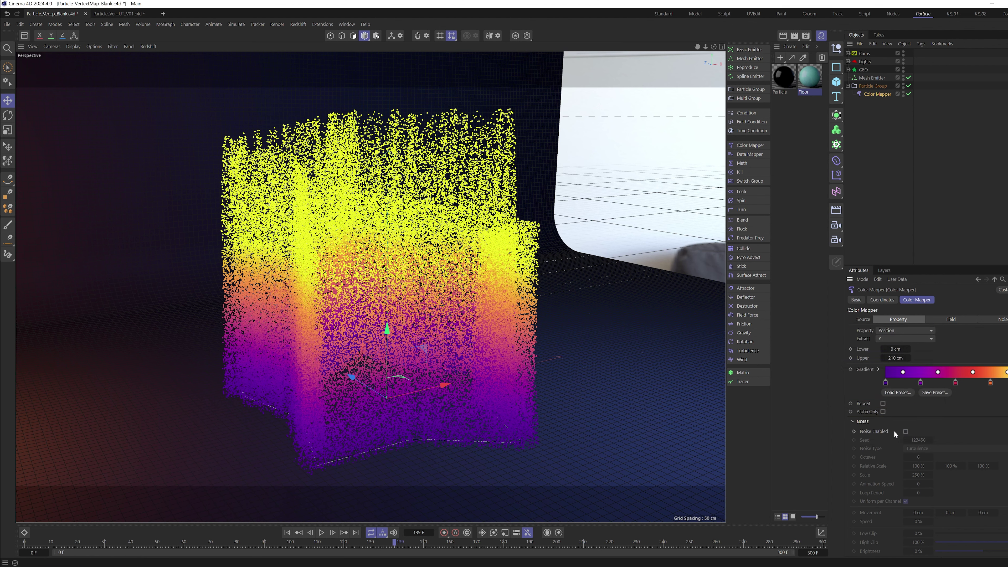
double_click(1007, 382)
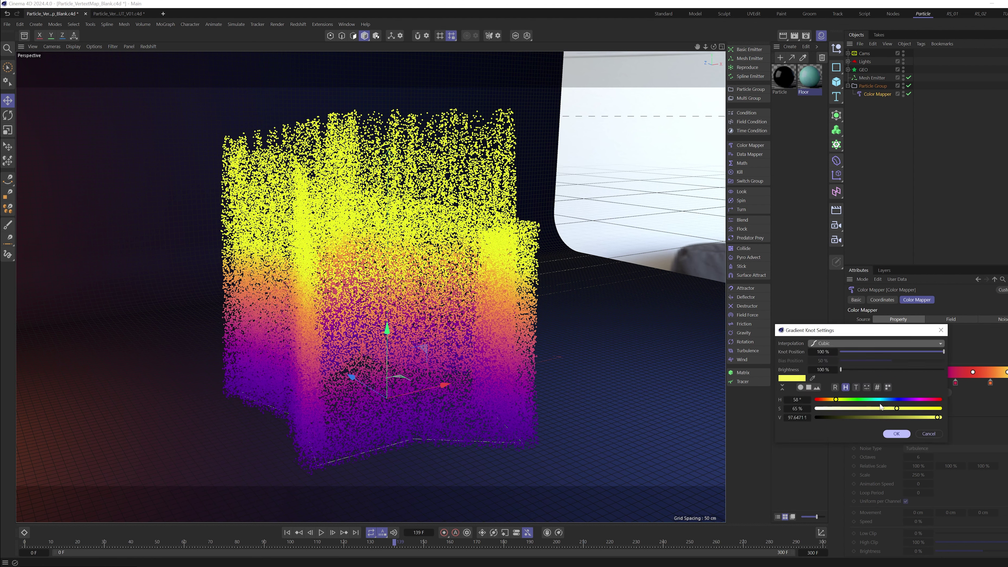
left_click(877, 408)
left_click(837, 399)
left_click(835, 399)
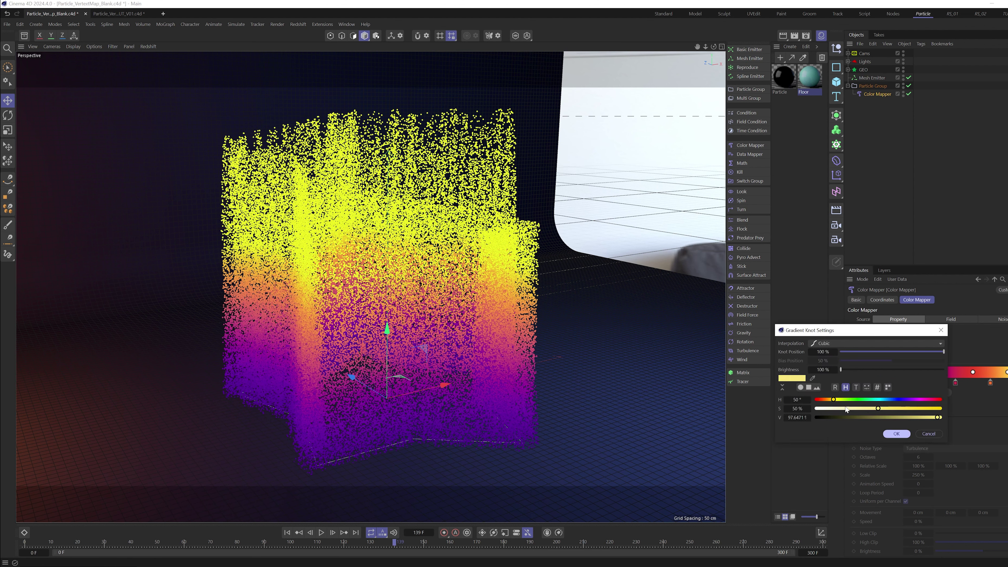
left_click(891, 433)
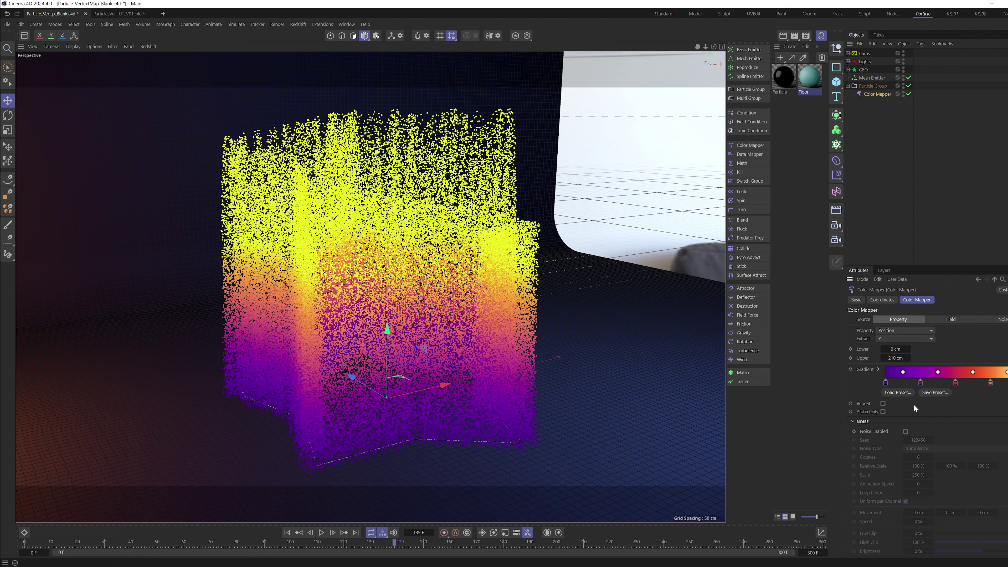
Save the scene and replay the animation from frame 0 to about frame 139 to review the recoloured particles
left_click(894, 230)
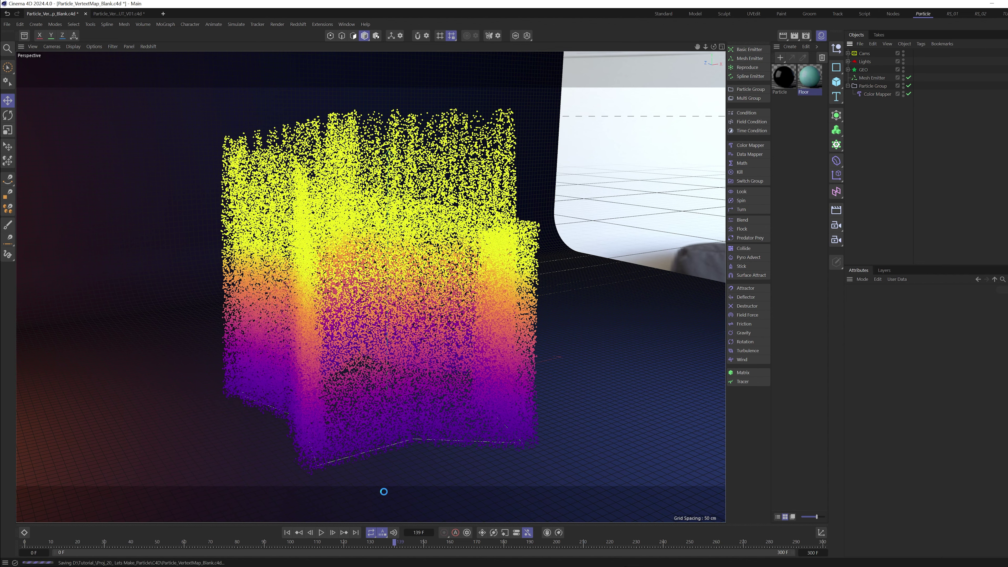
left_click(287, 533)
left_click(322, 532)
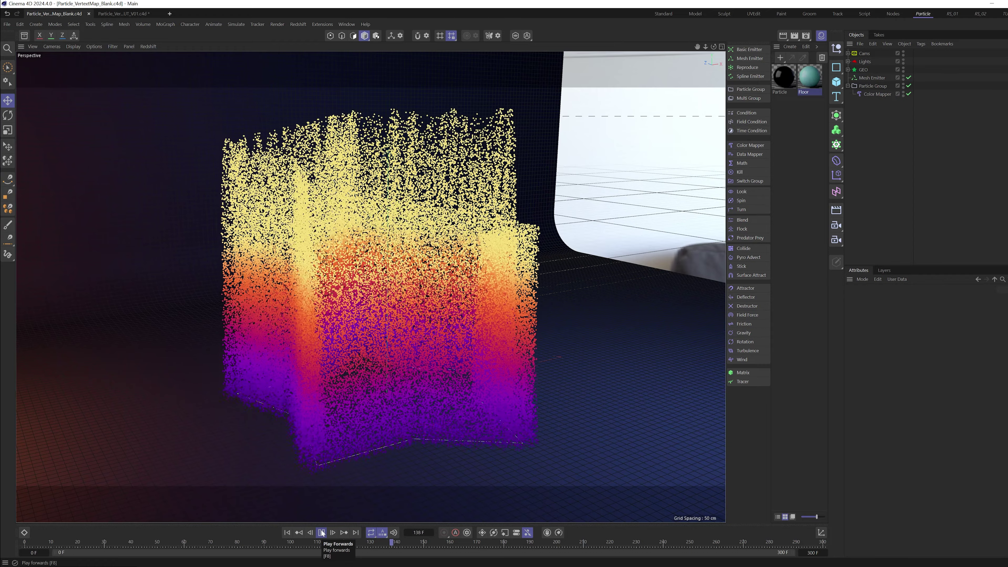
left_click(321, 533)
left_click_drag(407, 293, 345, 334, "alt")
key("ctrl+s")
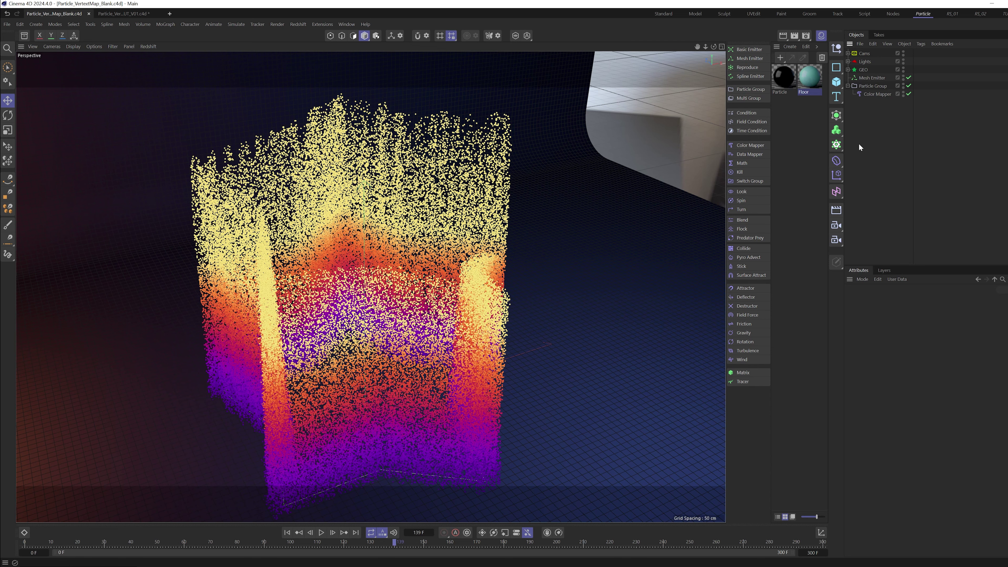
Replay the animation from frame 0 to about frame 121 to check the colours from the higher view angle
left_click(285, 531)
left_click(321, 533)
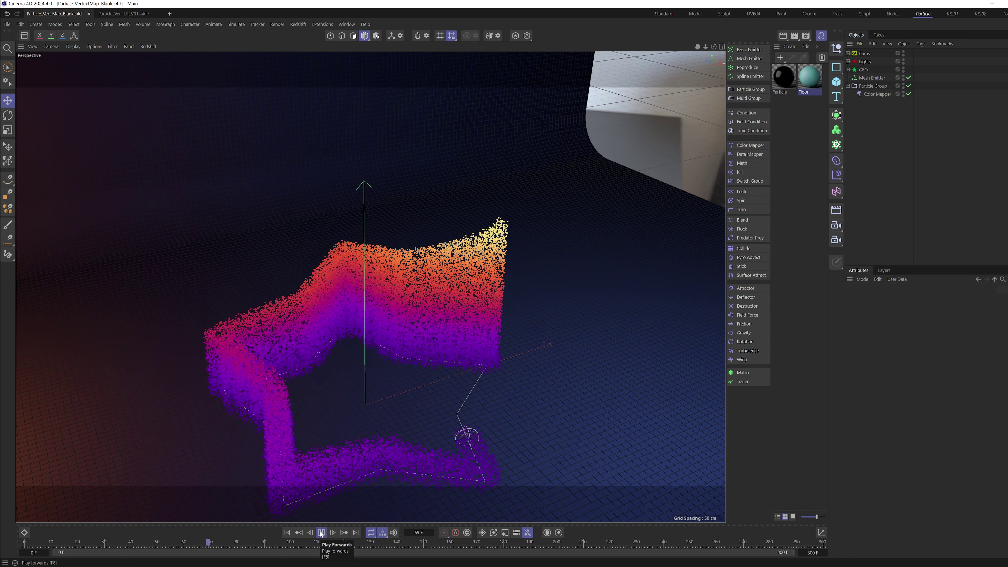
left_click(321, 532)
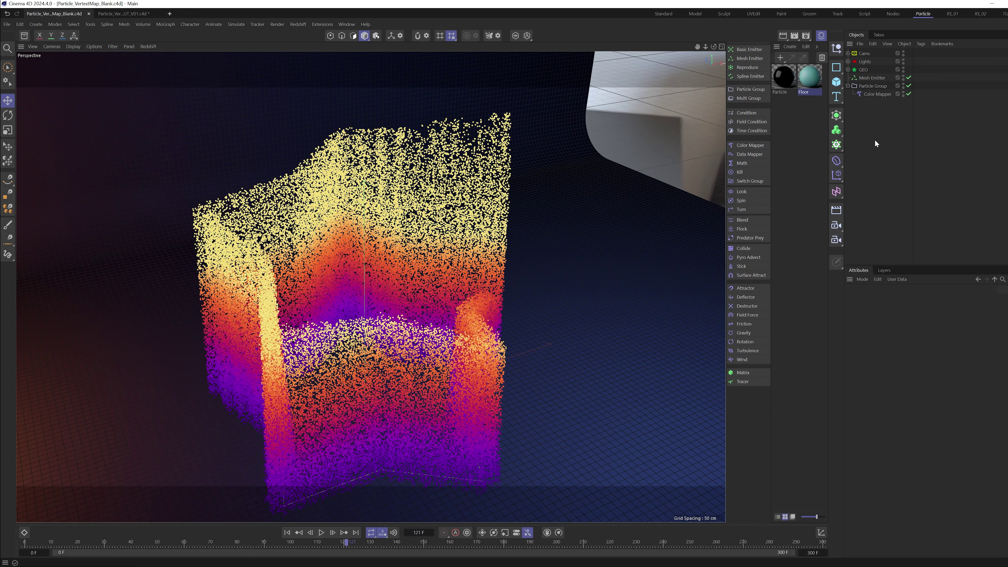
Add a Data Mapper to the Particle Group above the Color Mapper and compare the two modifiers' settings
left_click(758, 154)
left_click_drag(870, 55, 869, 99)
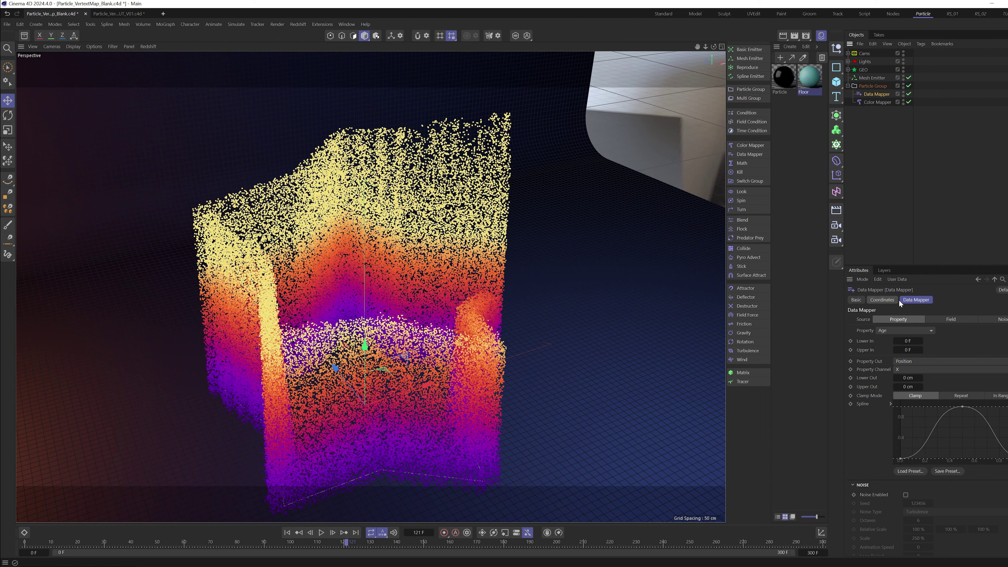
left_click(881, 101)
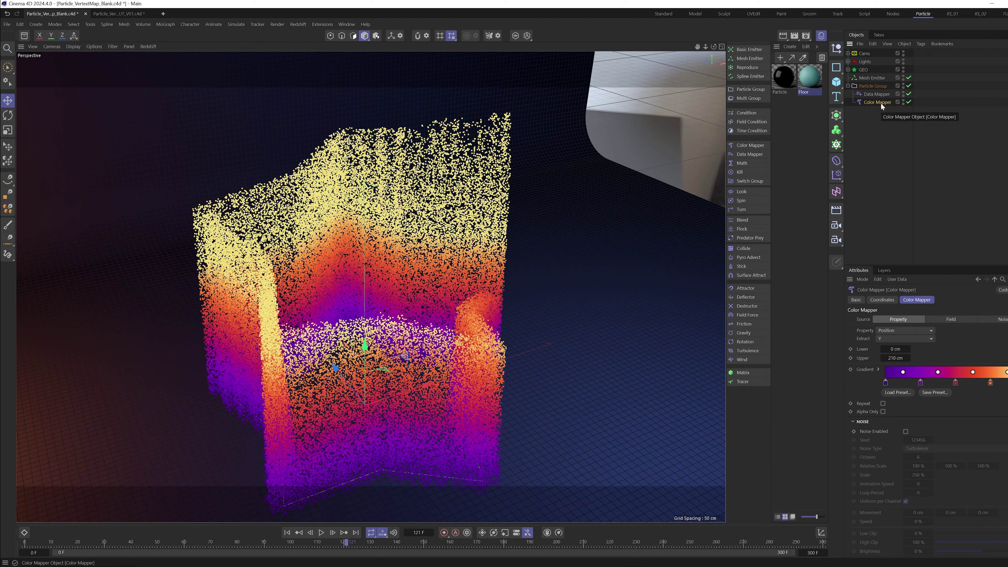
key("Up")
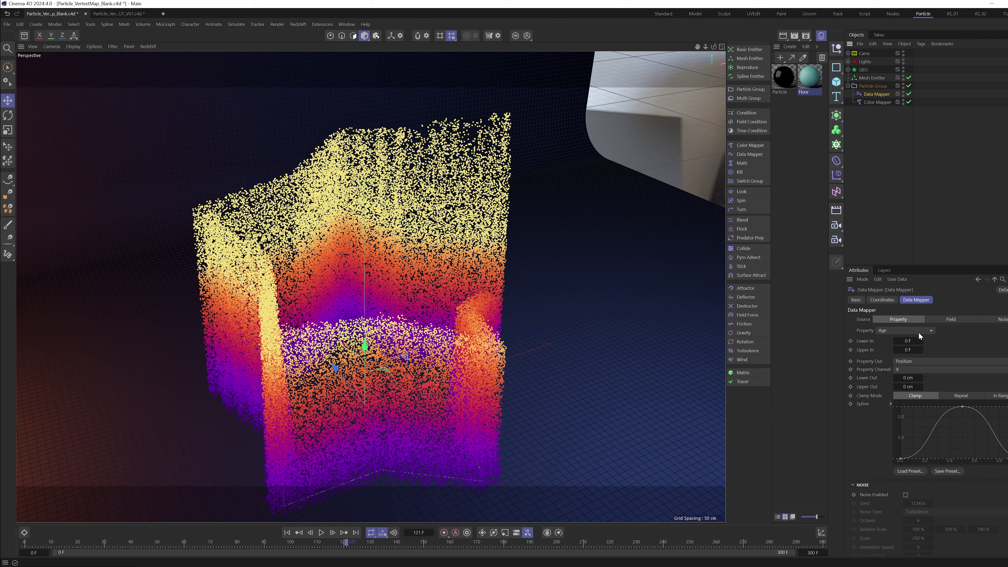
left_click(888, 331)
left_click(860, 330)
left_click(907, 361)
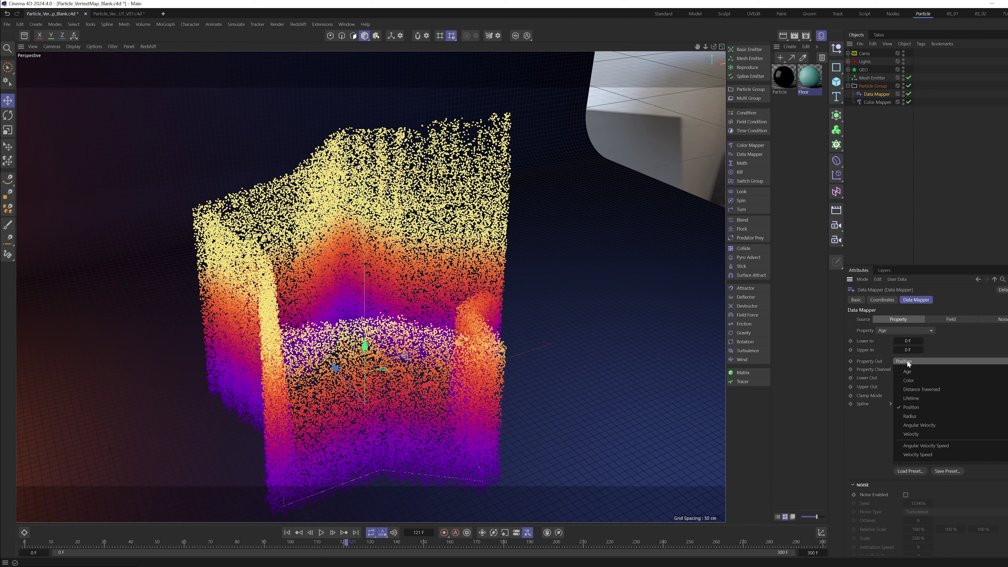
left_click(842, 326)
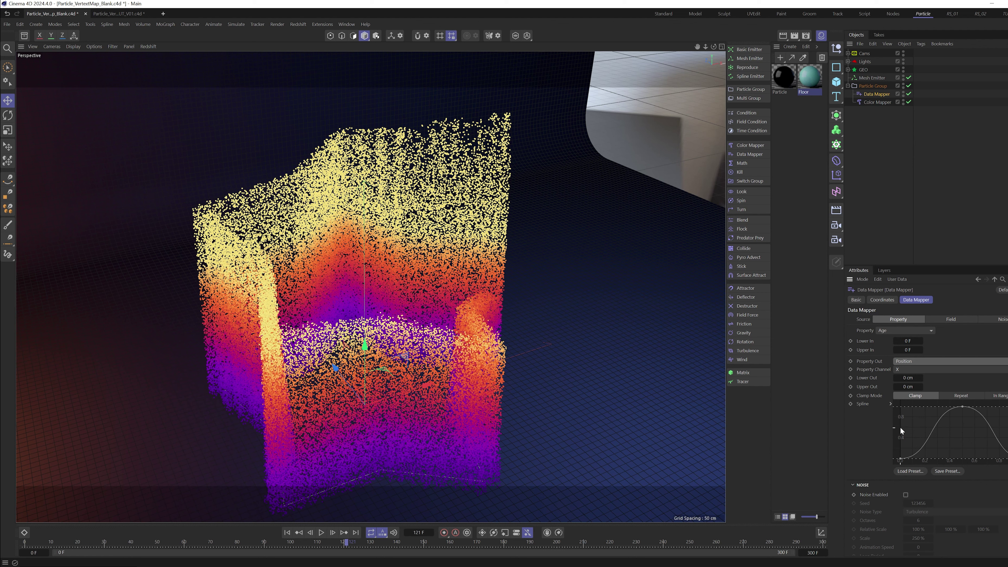
Map the particles' Position, extracted as Magnitude, to the output property Velocity Speed in the Data Mapper
left_click(887, 331)
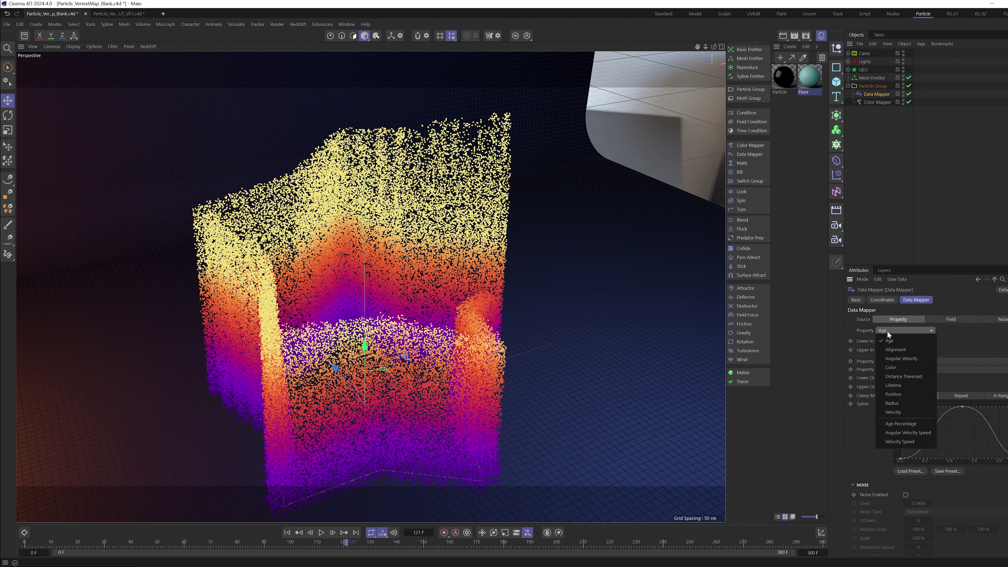
left_click(899, 394)
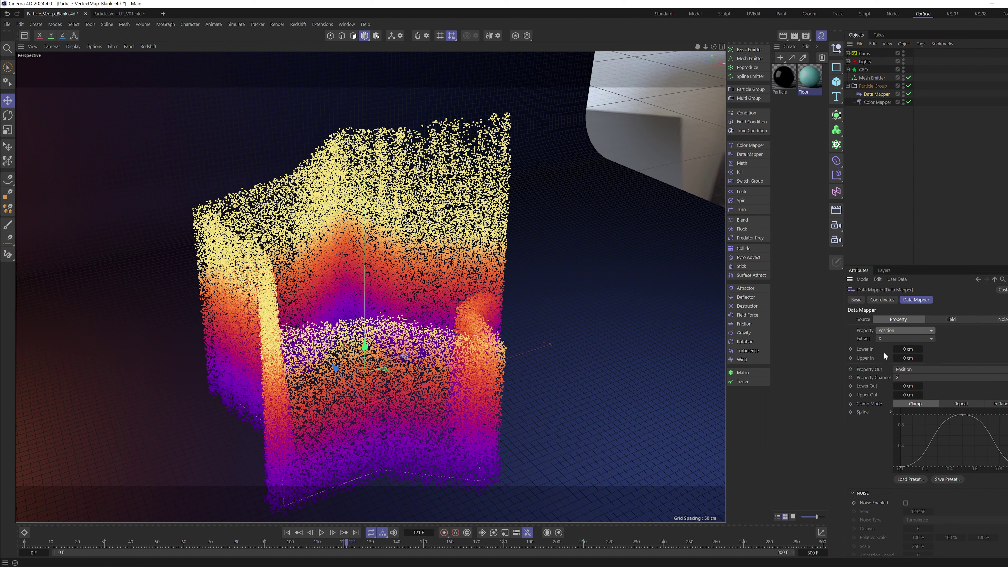
left_click(888, 338)
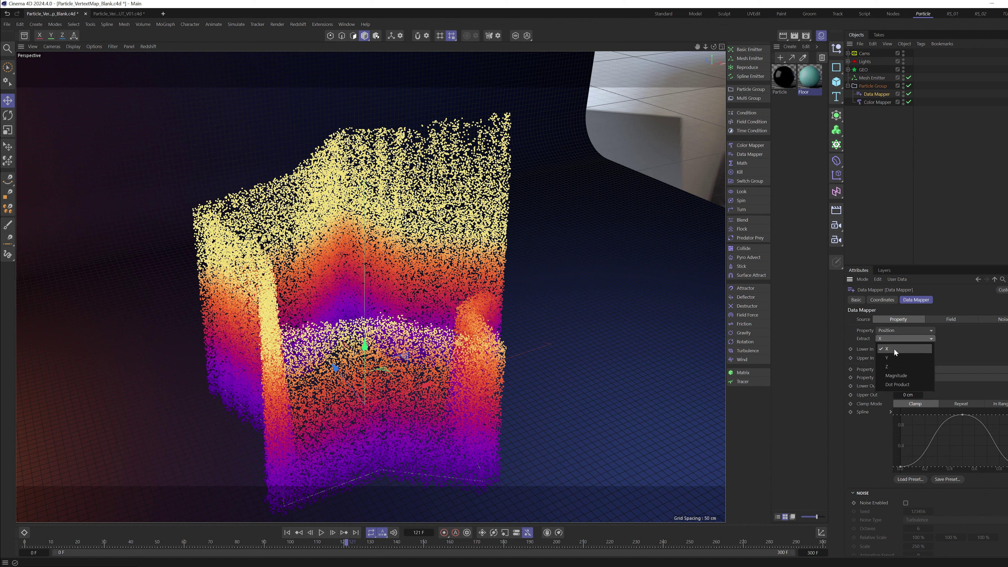
left_click(894, 375)
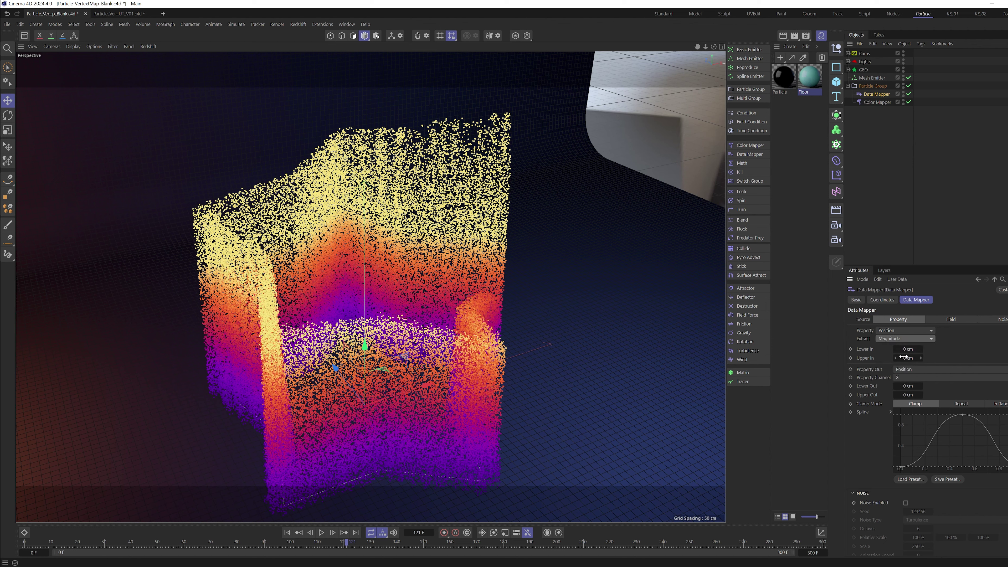
left_click(901, 338)
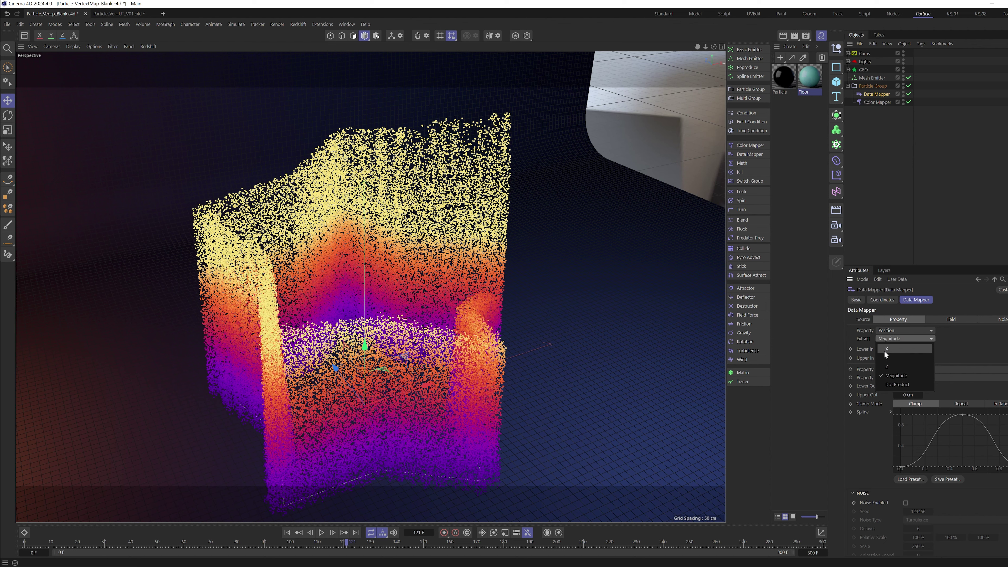
left_click(888, 349)
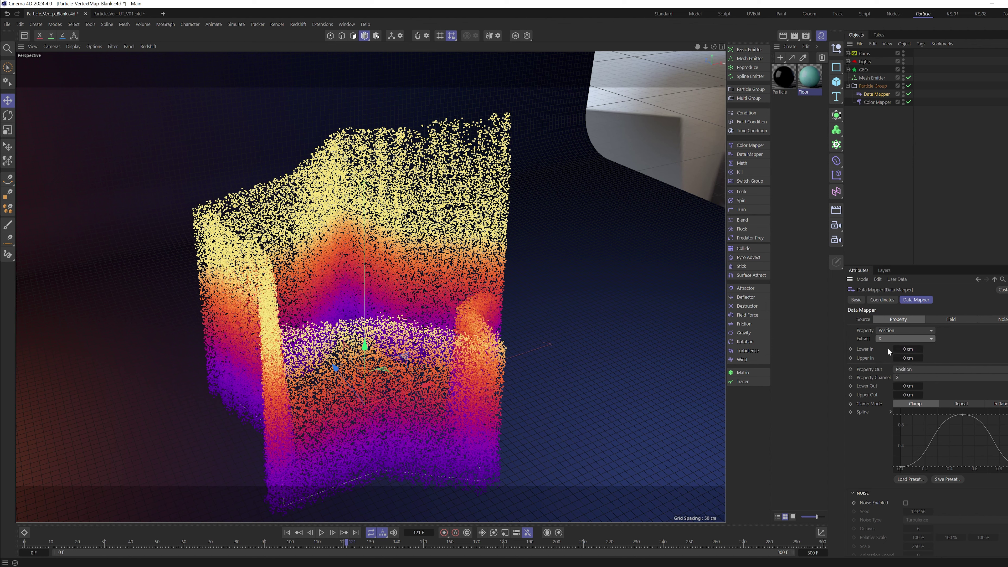
left_click(899, 338)
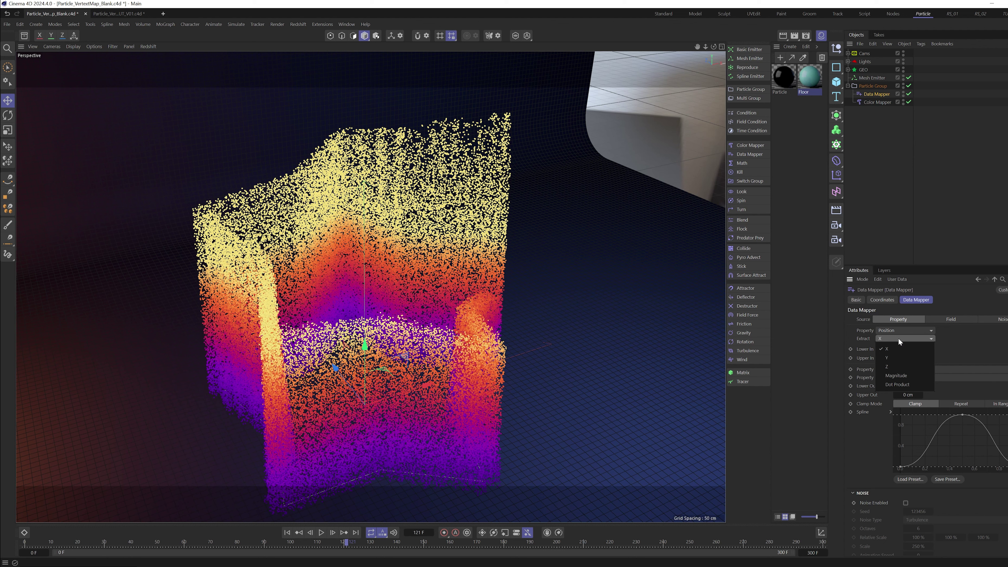
left_click(899, 375)
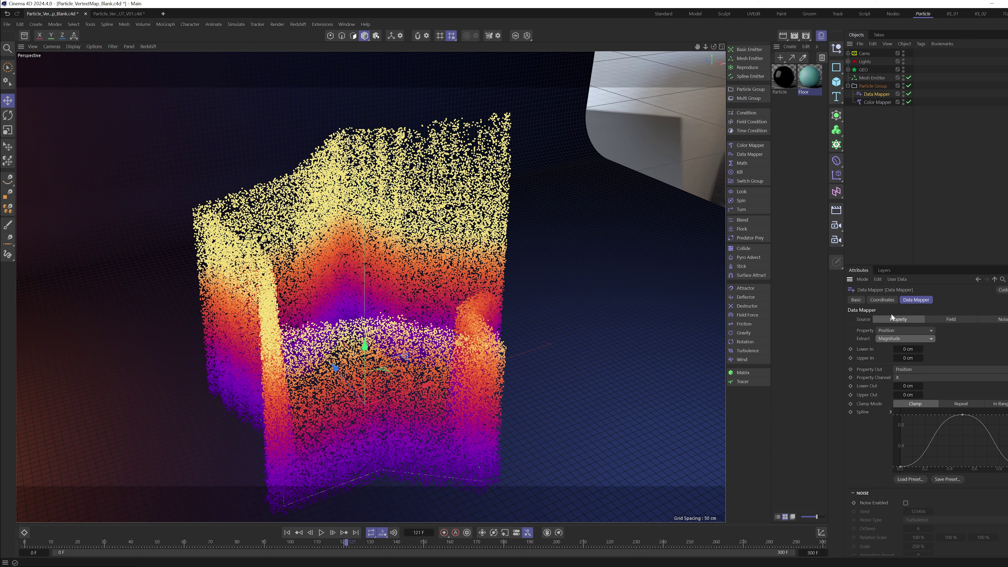
left_click(906, 370)
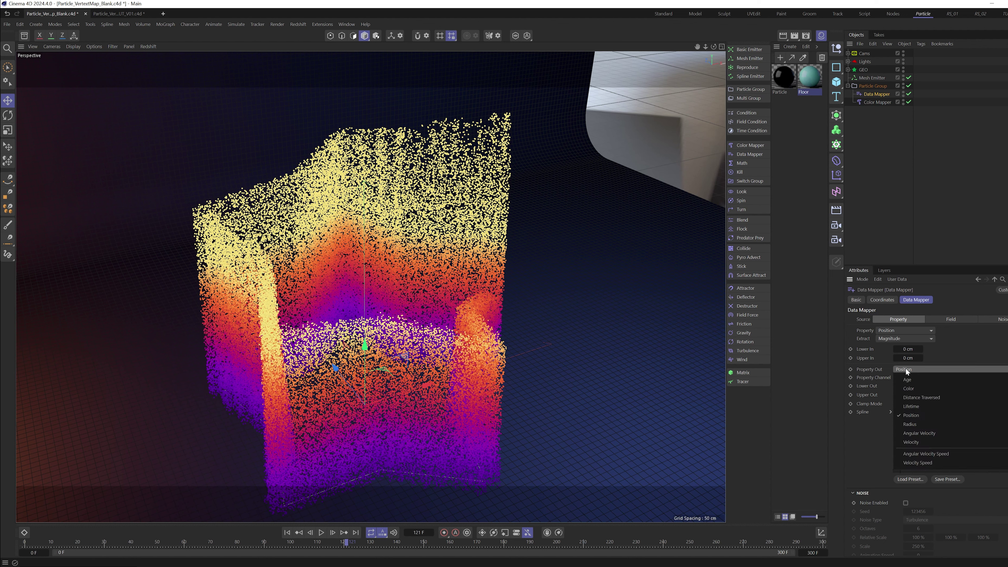
left_click(926, 462)
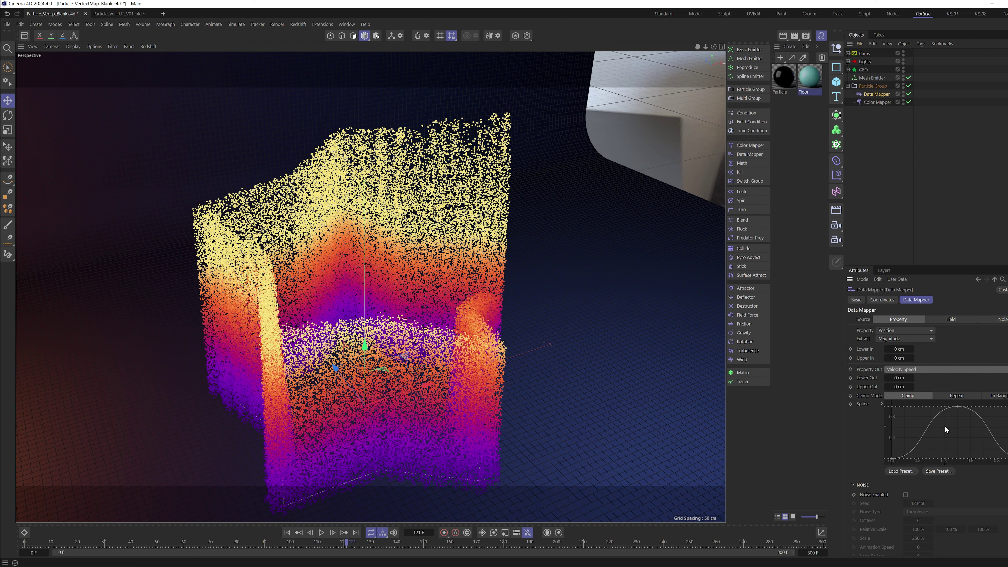
Set the Data Mapper's input range to a lower value of -150 cm and an upper value of 350 cm
left_click(900, 349)
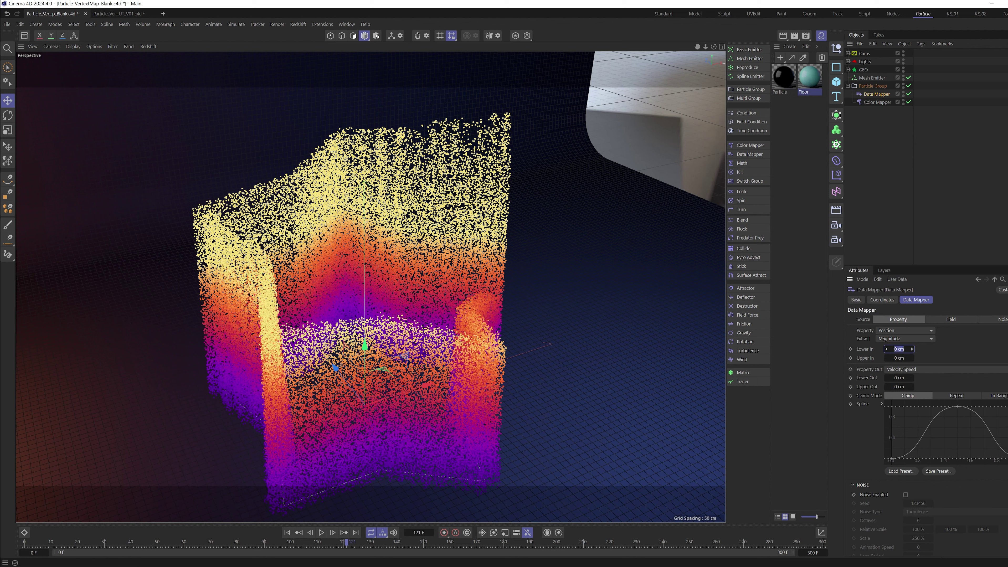
type("10")
key("Return")
left_click(907, 350)
type("-170")
left_click(899, 359)
type("350")
key("Return")
left_click_drag(900, 349, 899, 349)
Set the Data Mapper's output range to a lower value of 10 cm and an upper value of 250 cm
left_click(899, 378)
left_click(900, 388)
type("250")
key("Return")
Replay the animation from frame 0 to about frame 72 to check the mapped particle speed
left_click(287, 532)
left_click(321, 533)
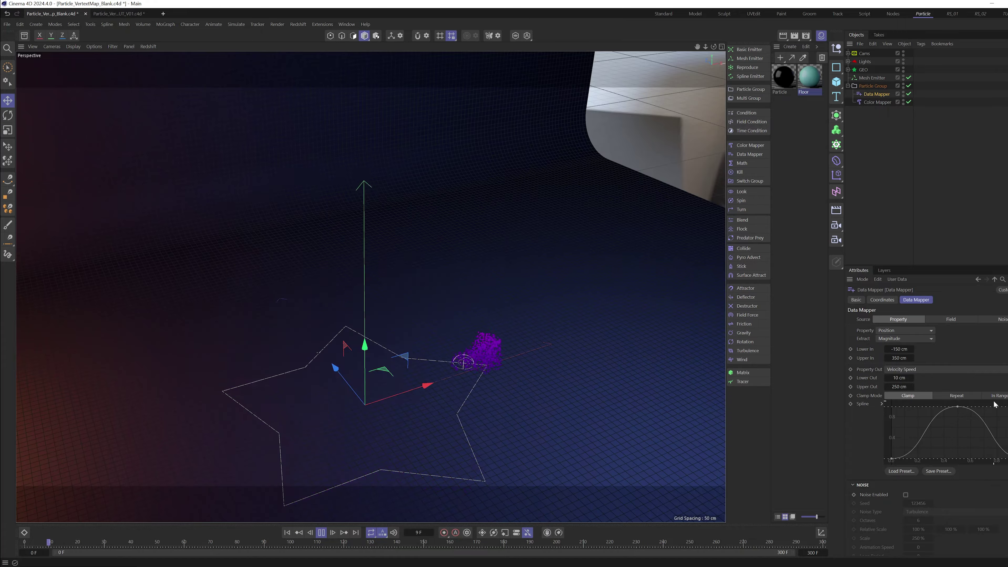
left_click(321, 533)
Try the Linear preset on the Data Mapper's spline and replay the animation to about frame 123
right_click(907, 438)
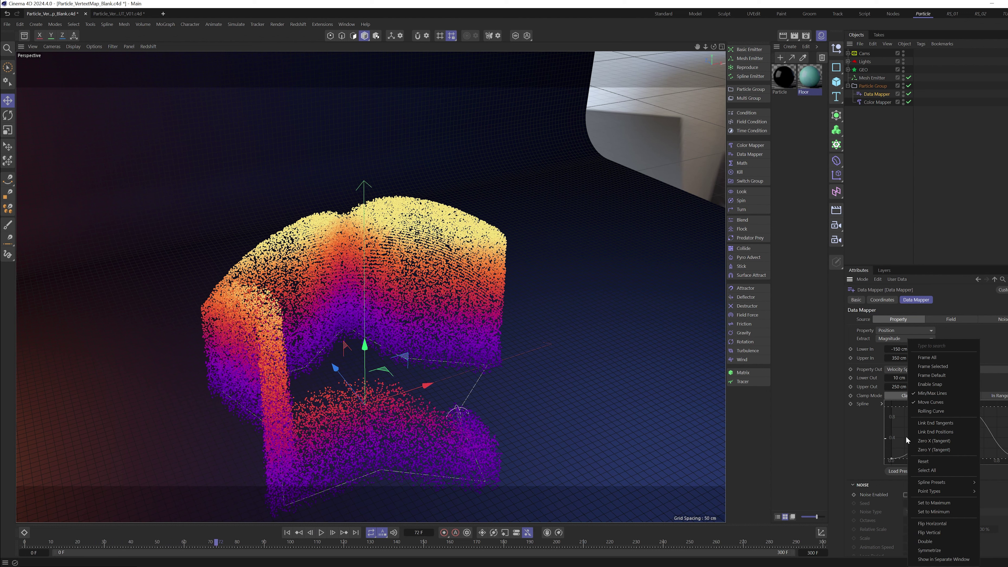
mouse_move(933, 482)
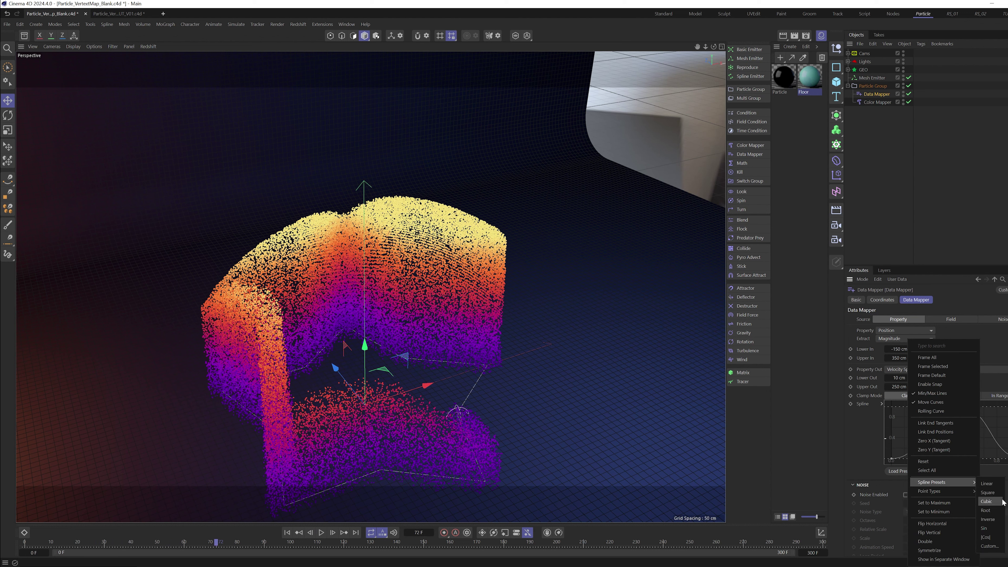
left_click(988, 484)
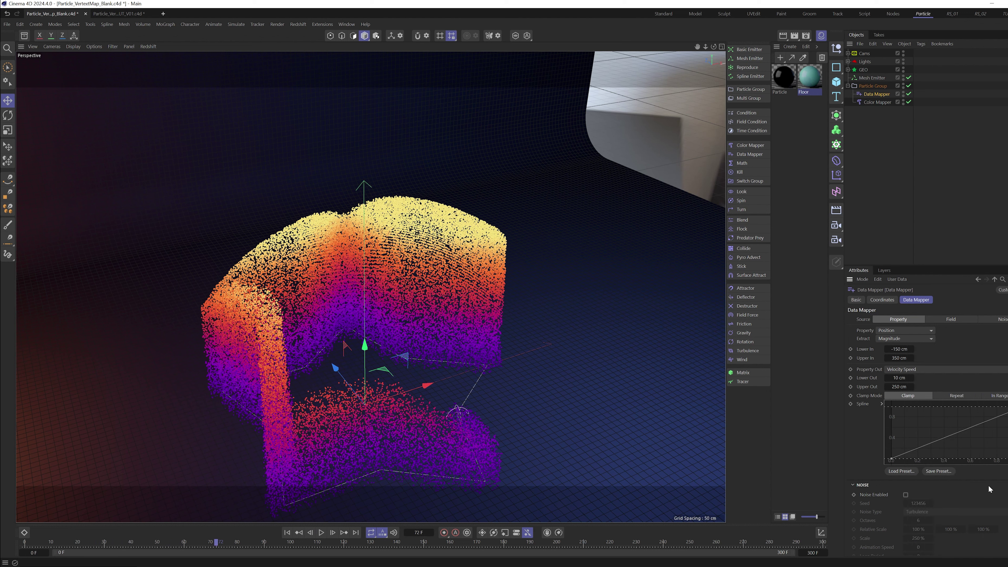
left_click(287, 532)
left_click(322, 532)
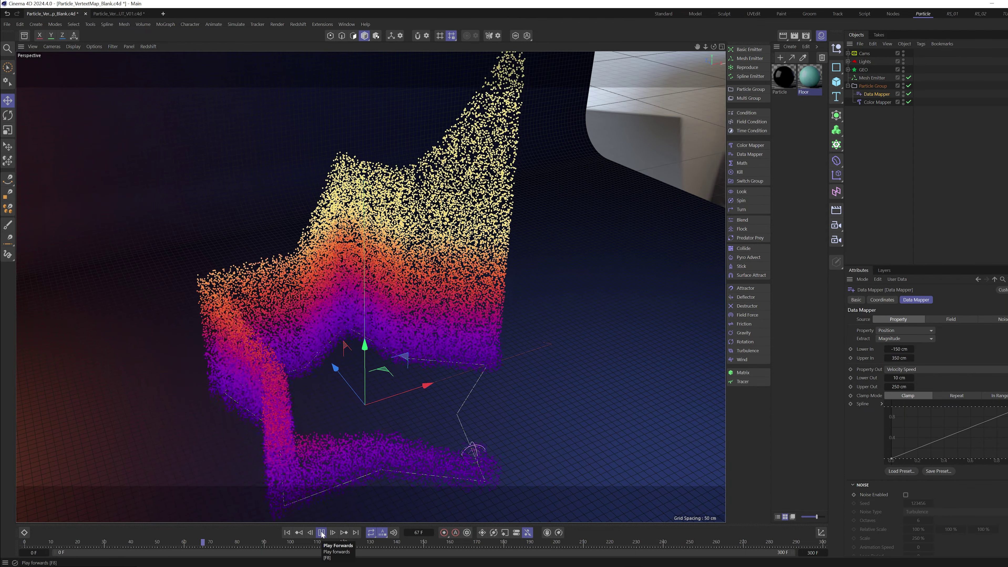
left_click(322, 533)
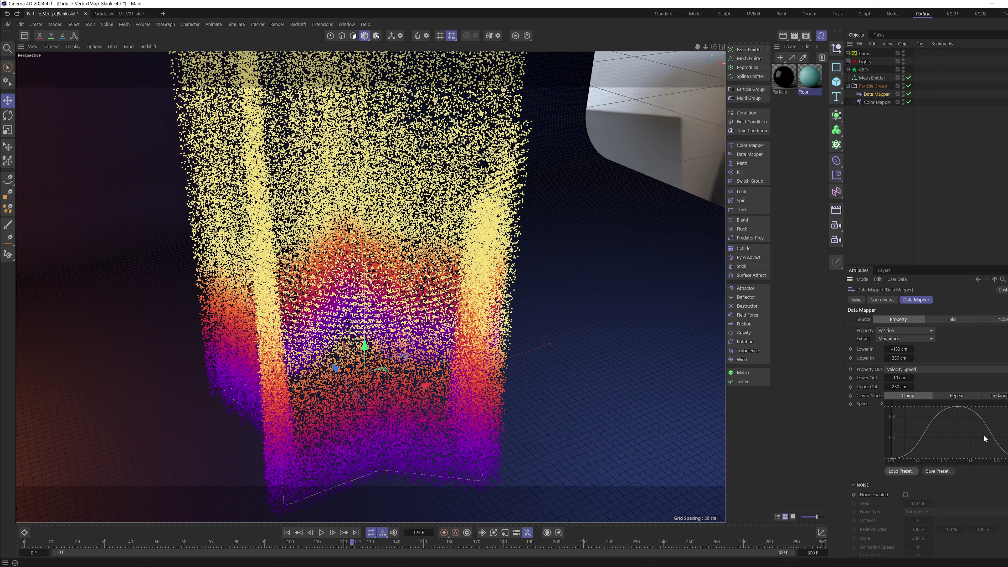
Replay the animation with the bell-shaped spline to about frame 255, and again to about frame 128 from a lower angle
left_click(287, 533)
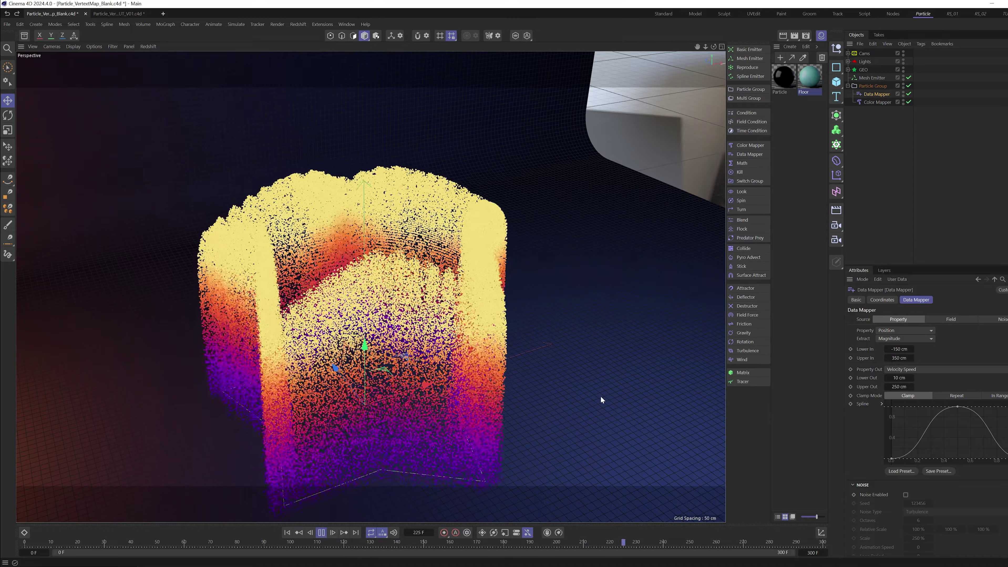
left_click(322, 533)
middle_click_drag(398, 386, 447, 353, "alt")
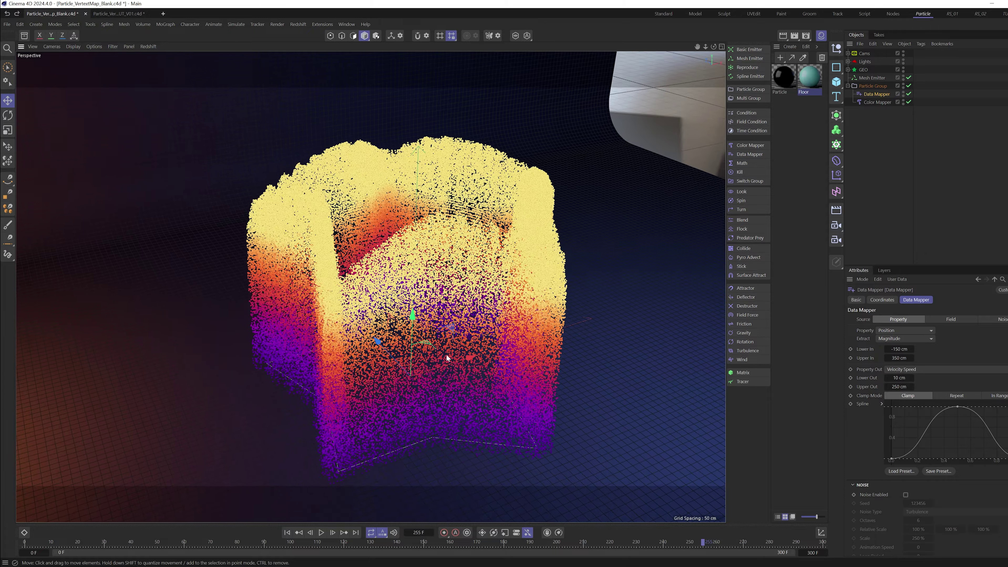
left_click_drag(414, 364, 362, 494, "alt")
left_click(287, 533)
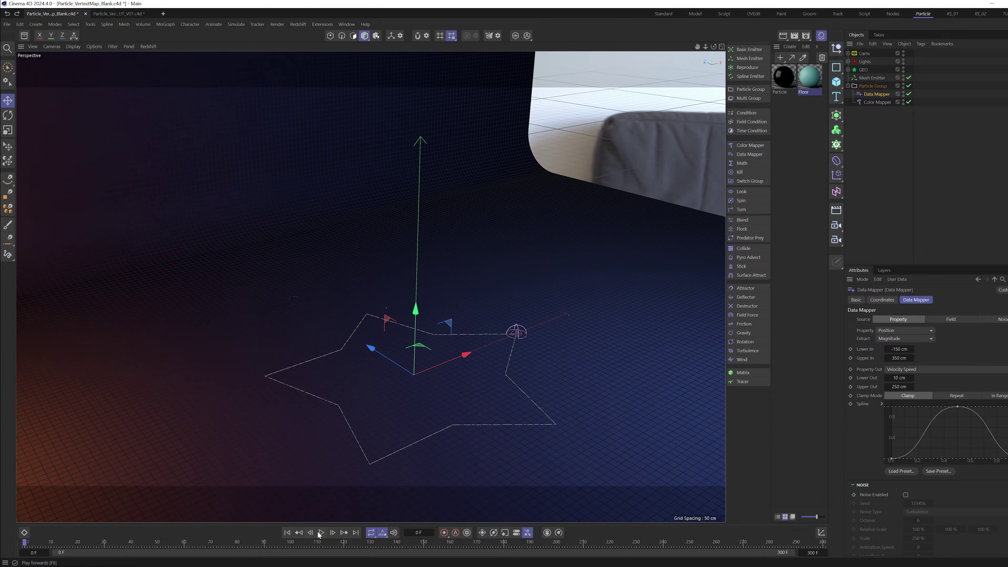
left_click(321, 533)
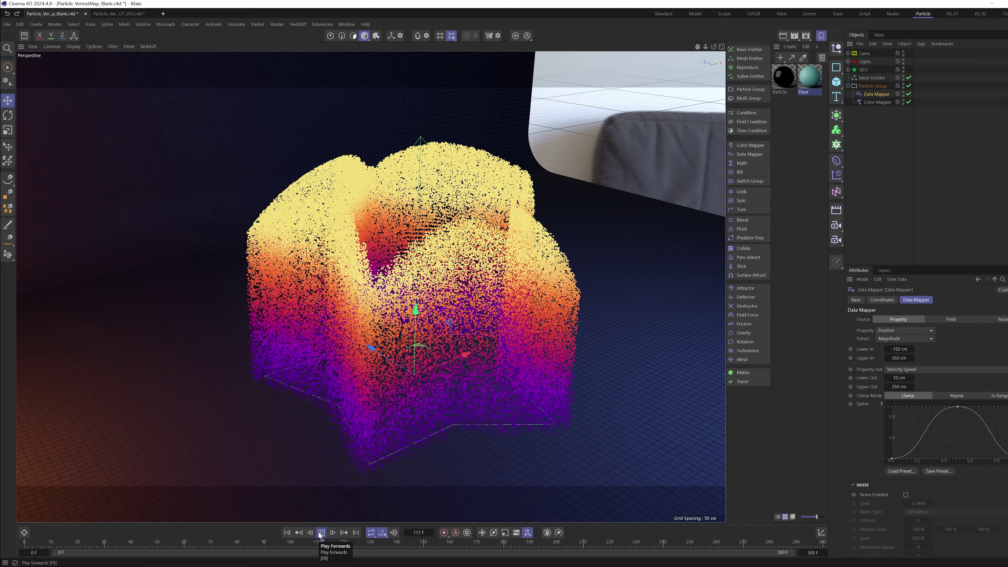
left_click(321, 533)
Add a Friction force and place it in the Particle Group below the Color Mapper
left_click(878, 192)
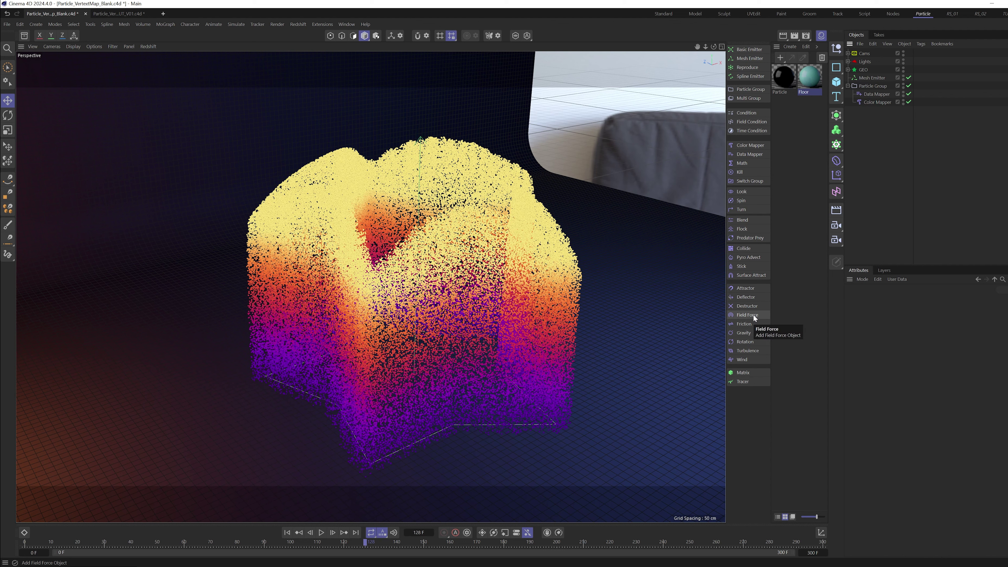
left_click(749, 324)
left_click_drag(869, 54, 878, 117)
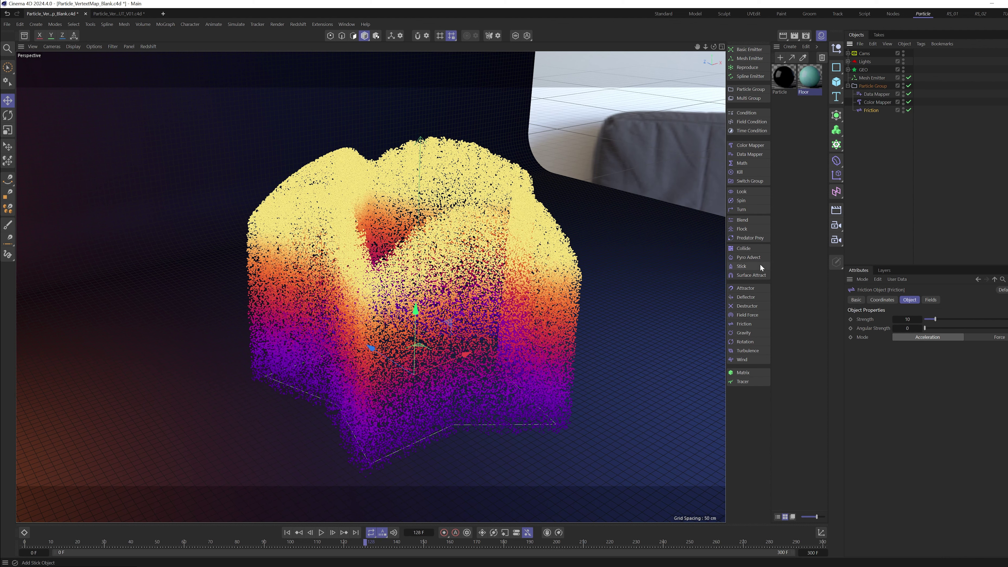
Add a Turbulence force to the Particle Group above Friction and set its scale to 5%
left_click(749, 350)
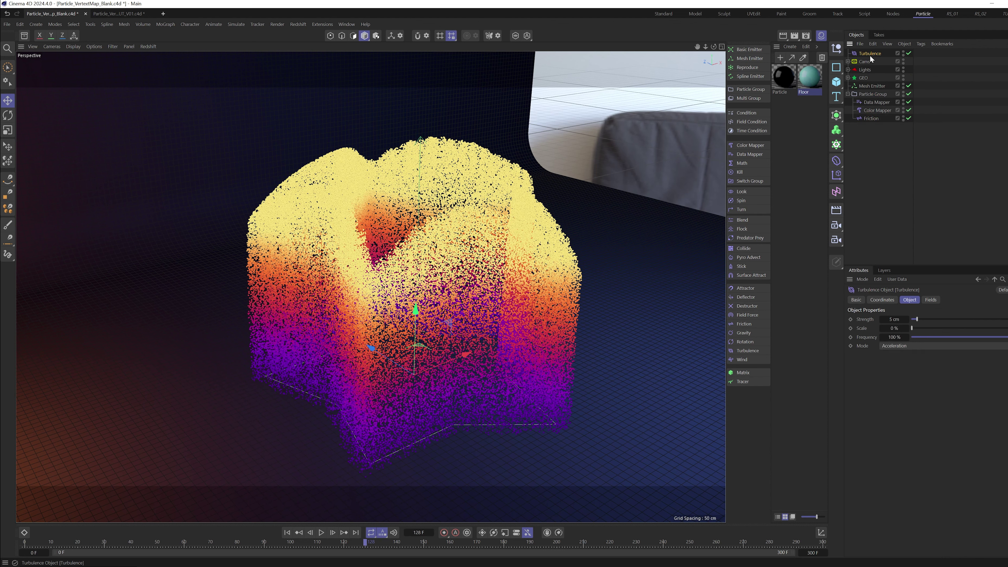
left_click_drag(871, 118, 871, 118)
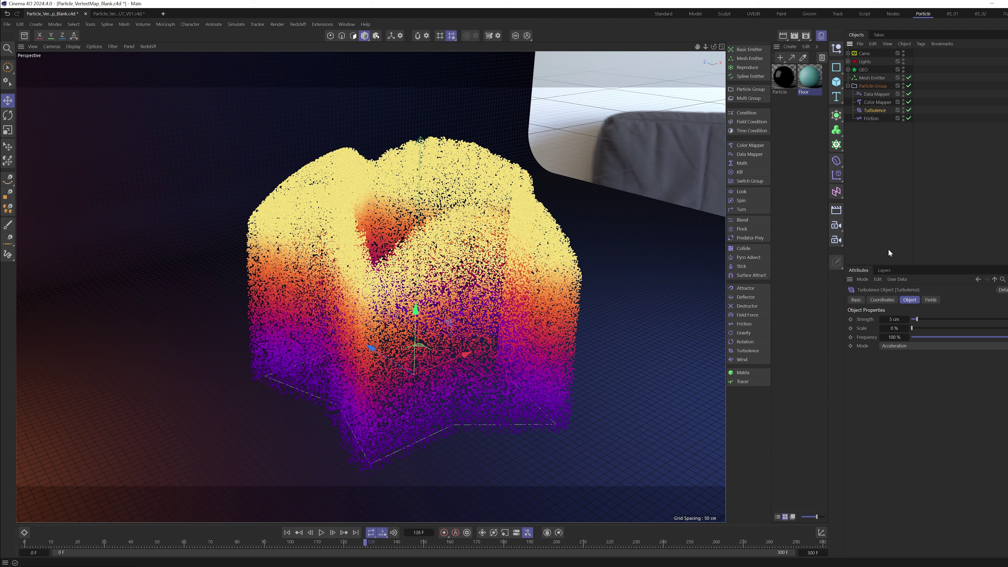
double_click(895, 328)
type("5")
key("Return")
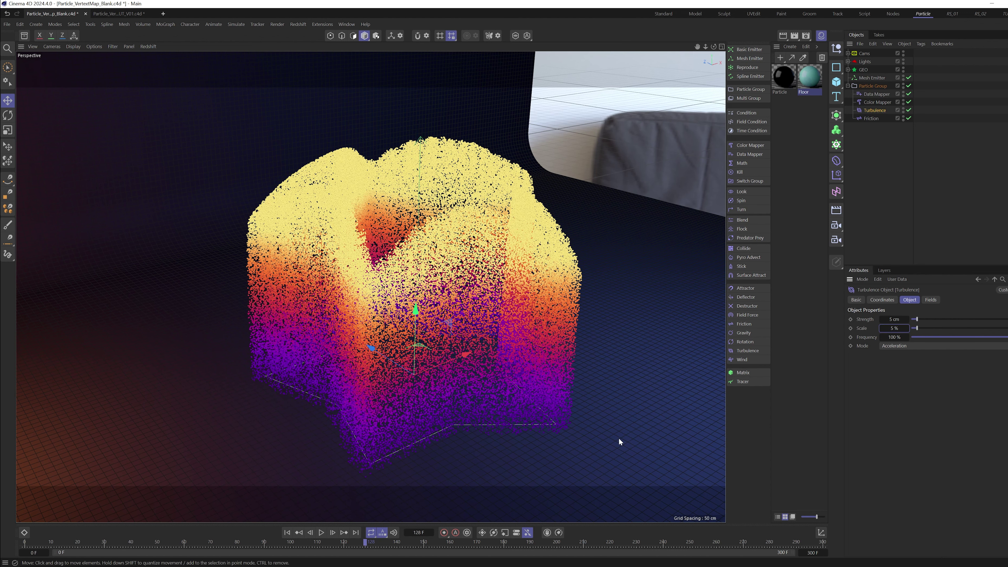
Replay the animation from frame 0 to about frame 95 to check the effect of friction and turbulence
left_click(287, 532)
left_click(319, 534)
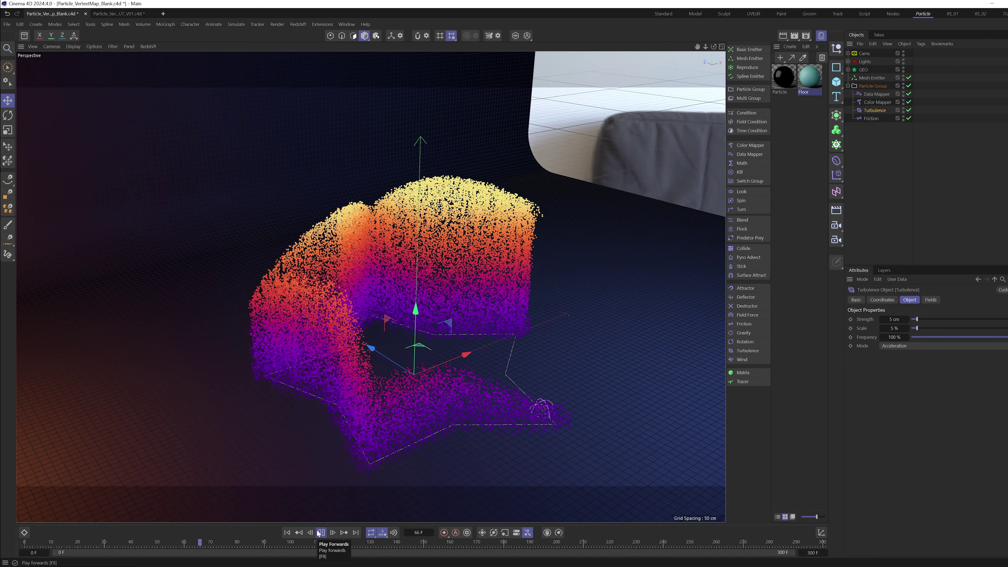
left_click(320, 533)
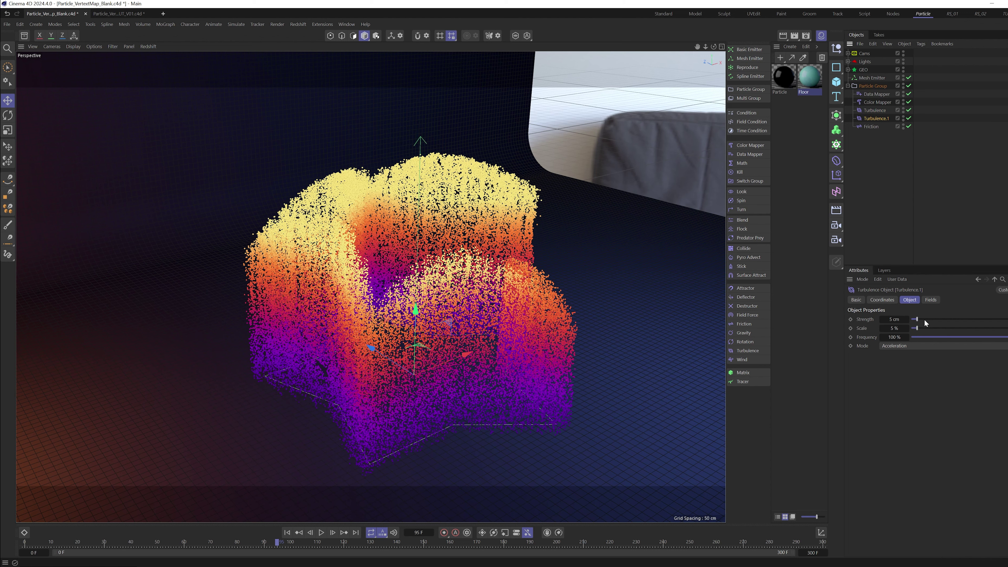
Set the scale of the duplicated Turbulence force to 30%
left_click(893, 328)
type("30")
key("Return")
Replay the animation from frame 0 to about frame 205 and inspect the combined turbulence from above
left_click(288, 533)
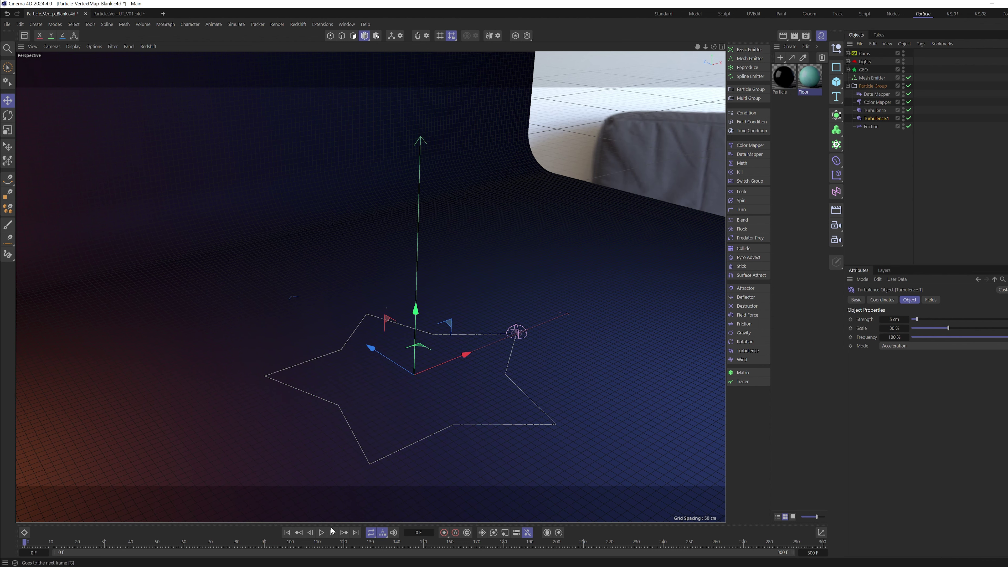
left_click(322, 533)
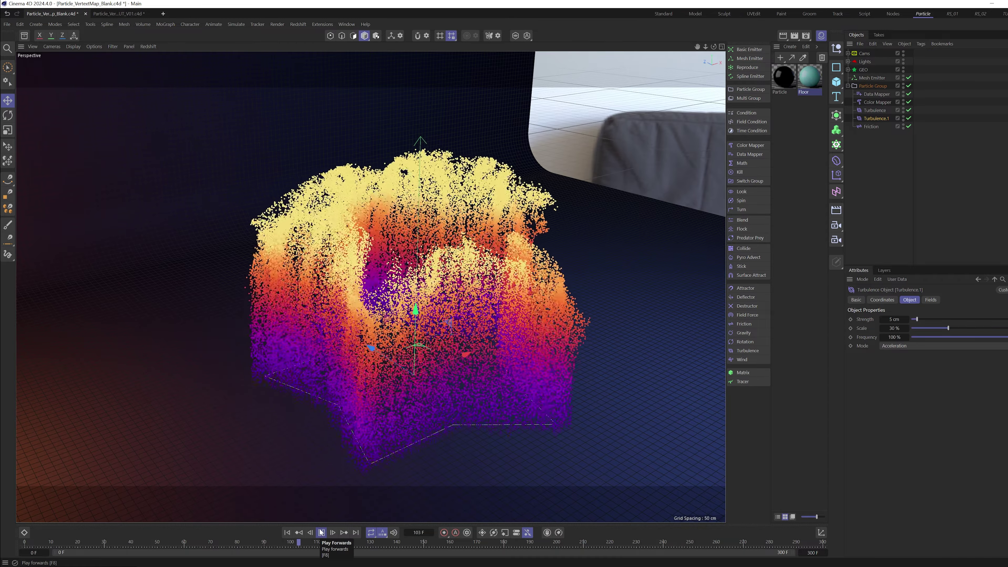
scroll(431, 348, "down", 3)
left_click_drag(398, 314, 376, 354, "alt")
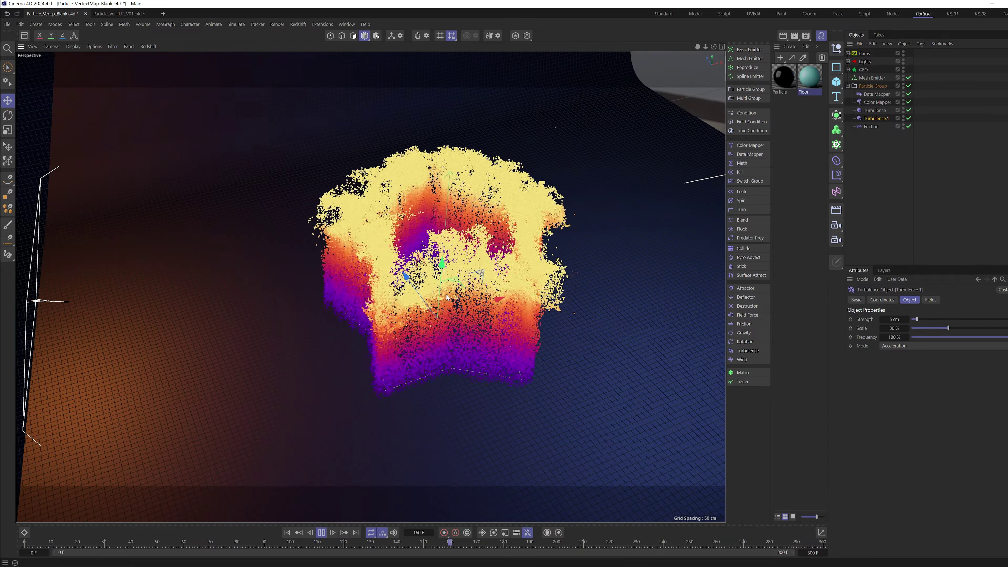
left_click(322, 532)
left_click_drag(409, 302, 440, 298, "alt")
Replay the animation from frame 0 to about frame 190 to check the overall particle motion
left_click(889, 181)
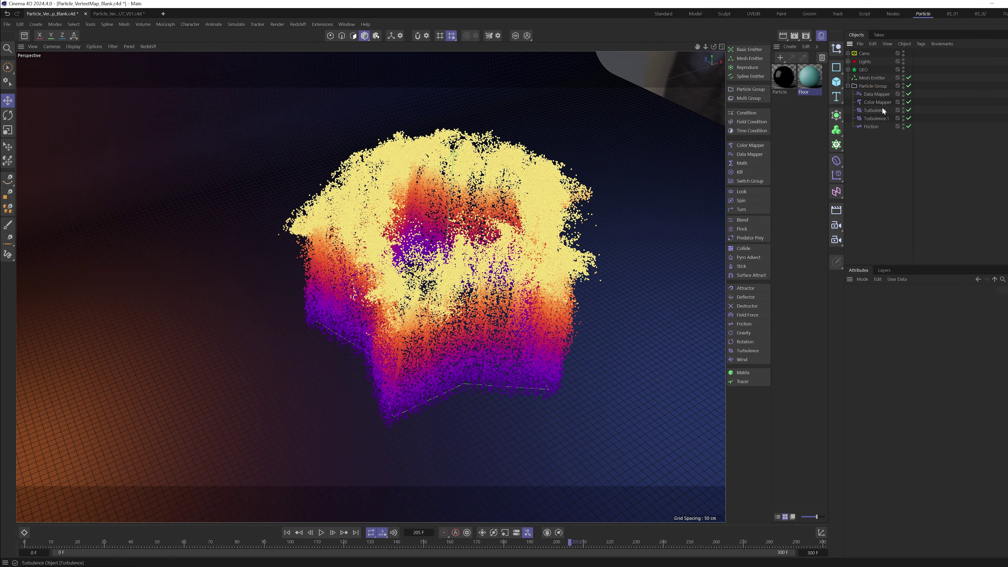
left_click(872, 77)
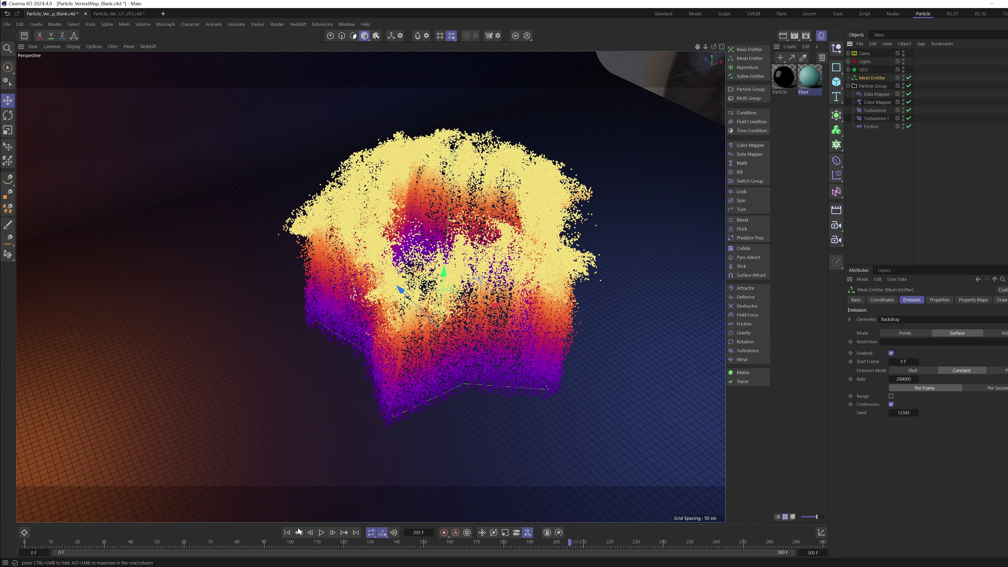
left_click(287, 533)
left_click(322, 533)
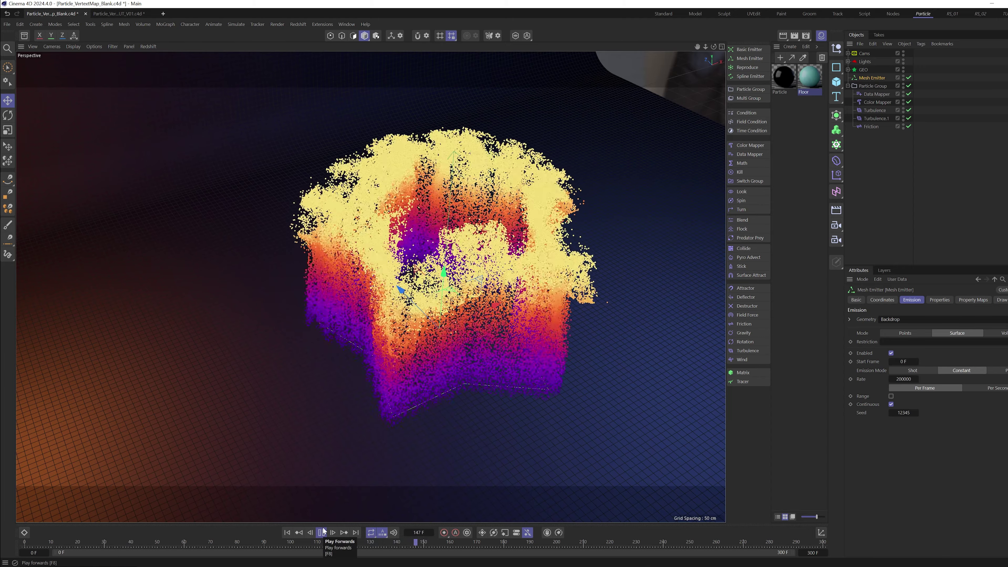
left_click(323, 532)
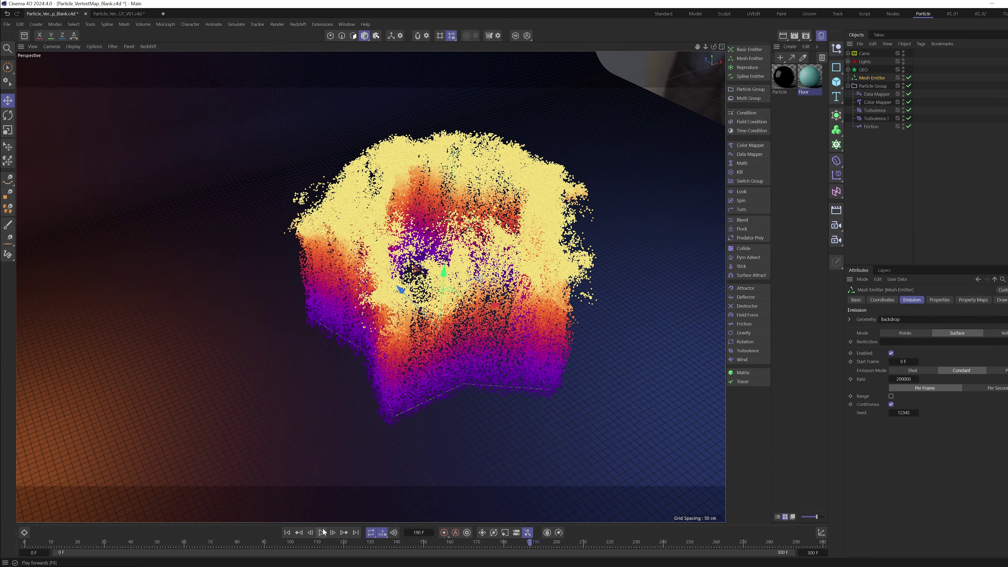
Switch to the RS_01 layout and start the interactive Redshift render of the particles
key("ctrl+s")
left_click(871, 221)
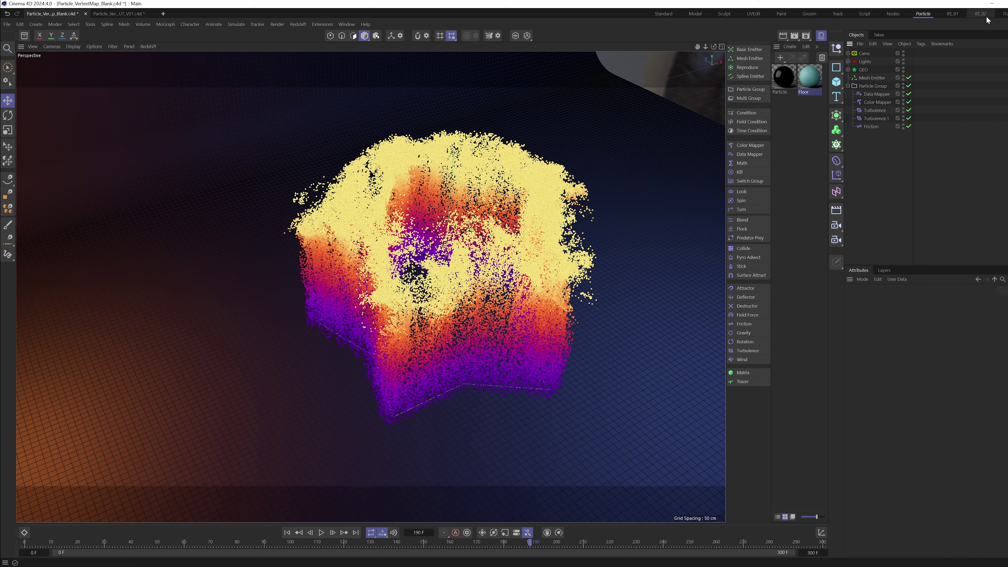
left_click(954, 14)
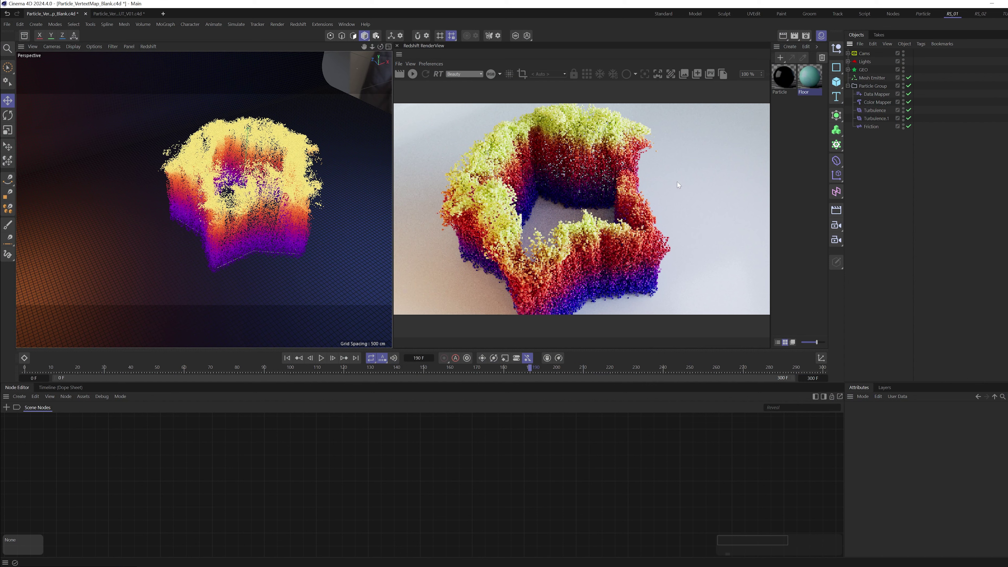
left_click(416, 76)
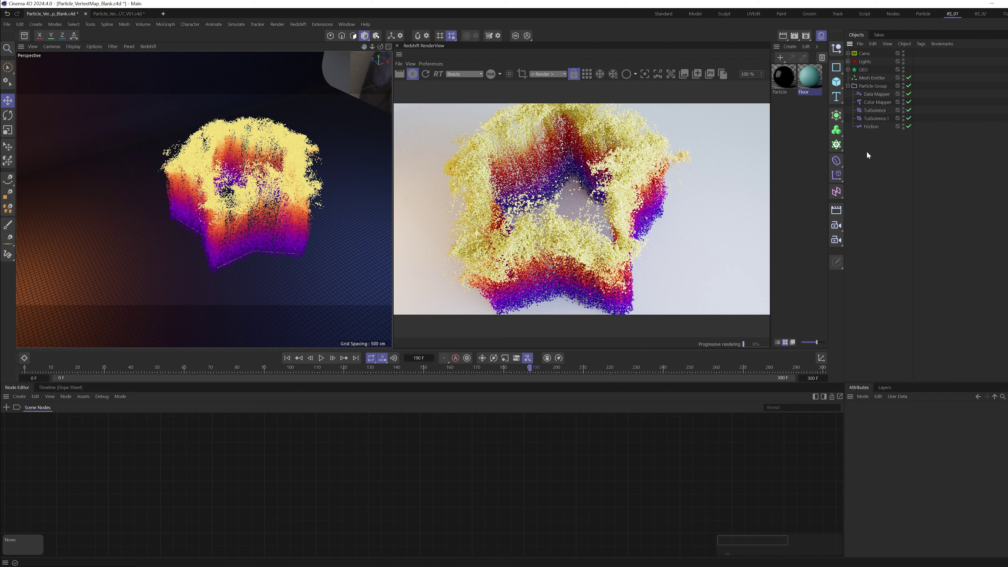
left_click(869, 86)
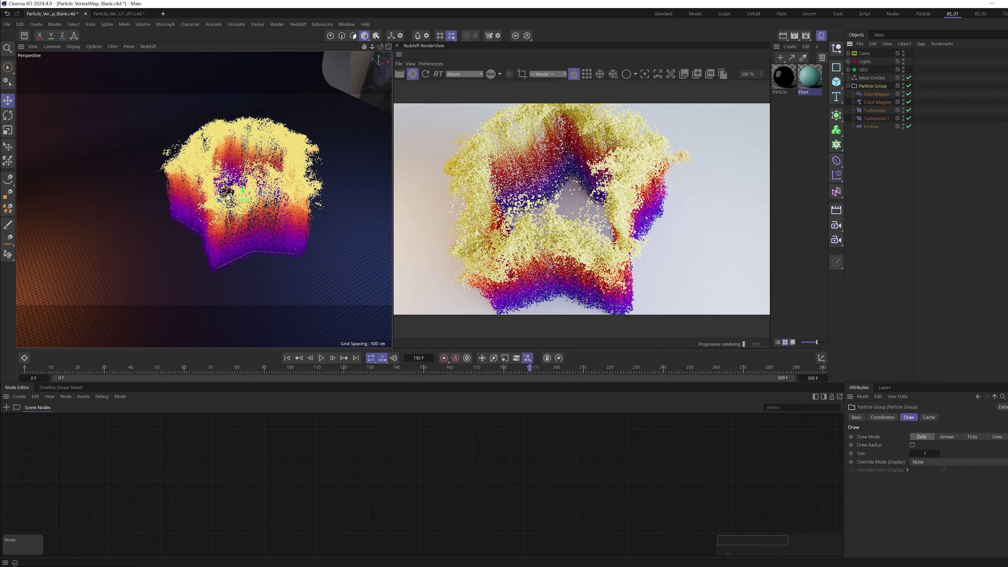
right_click(877, 84)
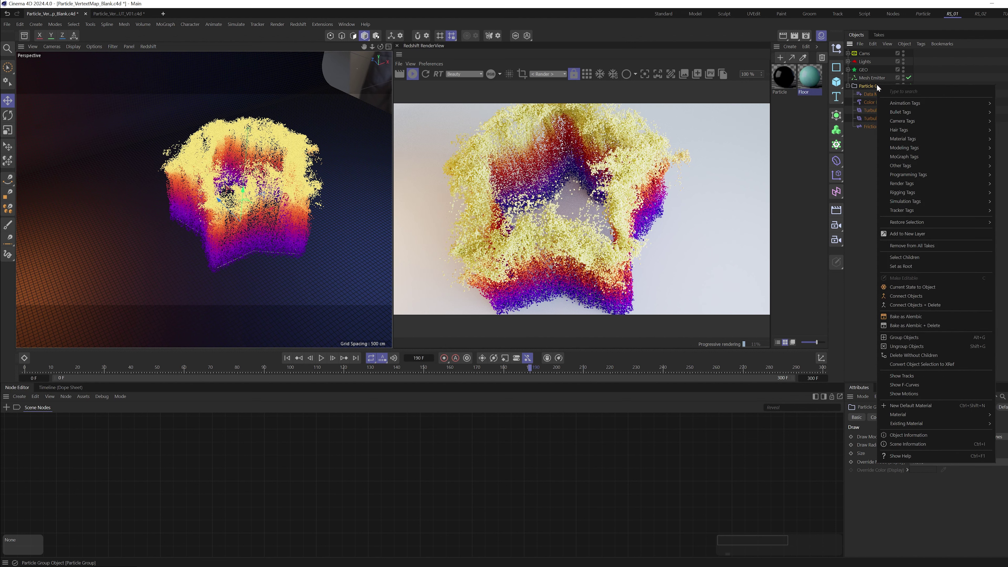
left_click(806, 36)
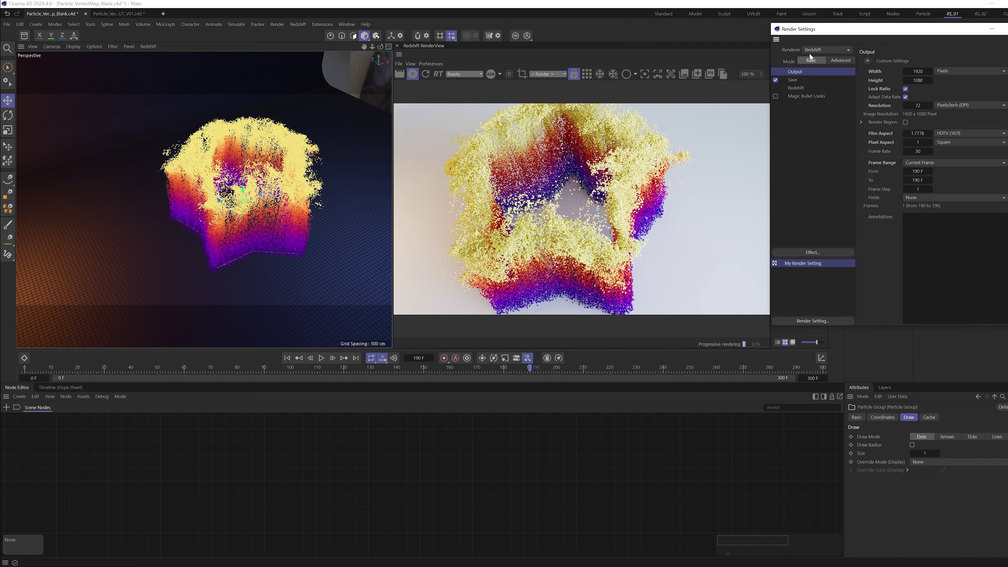
left_click(1007, 29)
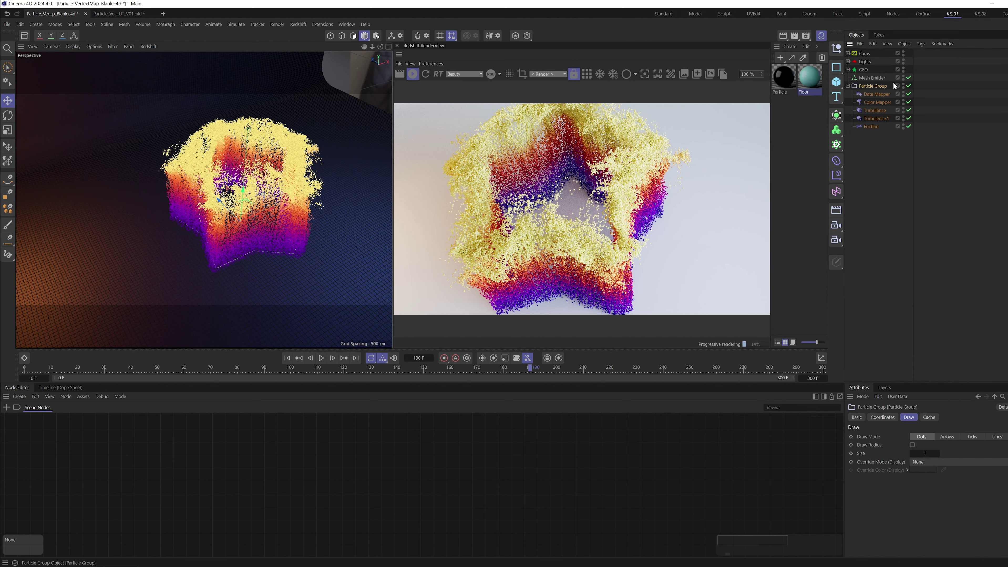
Add a Redshift Object render tag to the Particle Group
right_click(883, 86)
mouse_move(914, 184)
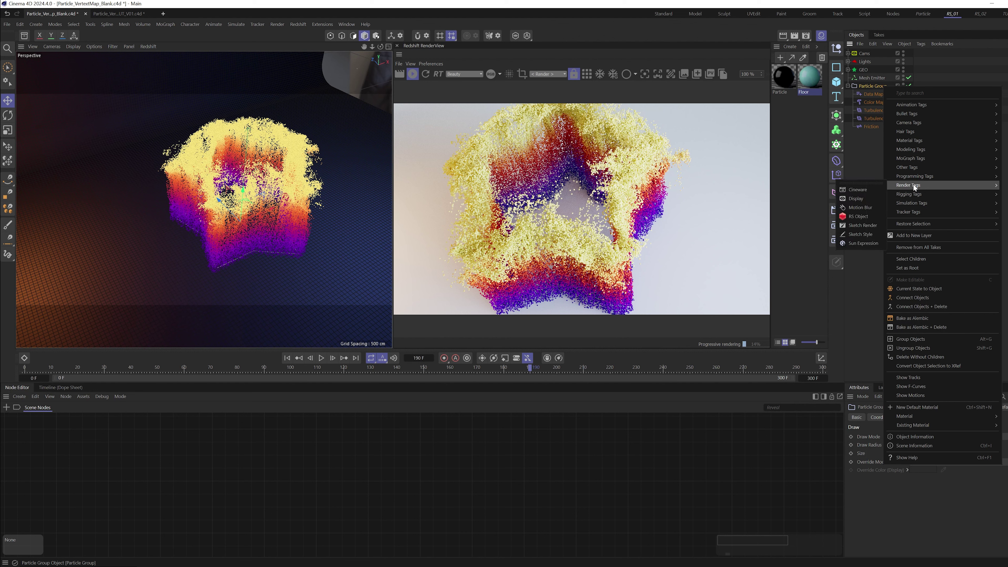
left_click(854, 217)
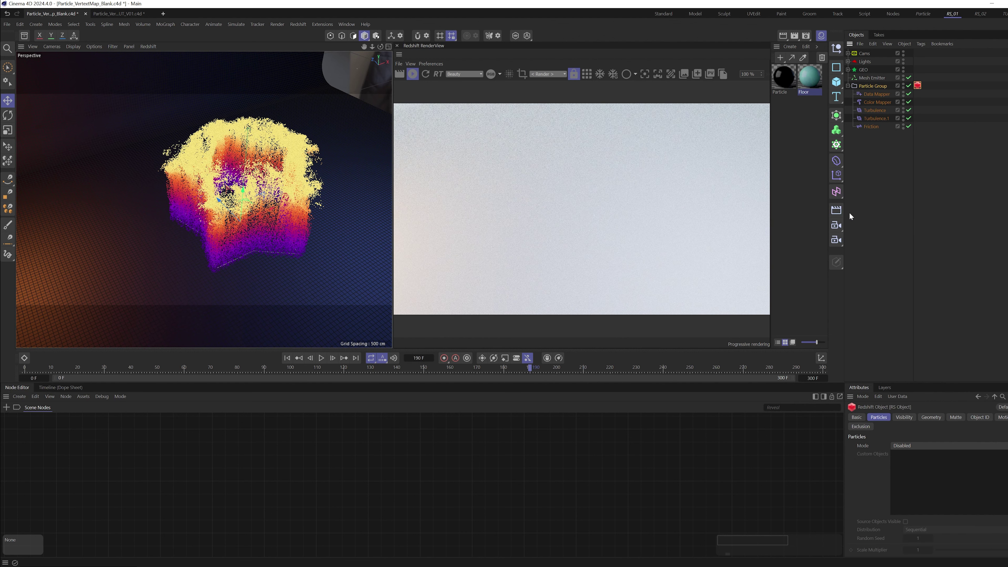
Try Point Instances as the Redshift Object tag's particle mode and change the mode to Custom Objects
left_click(906, 445)
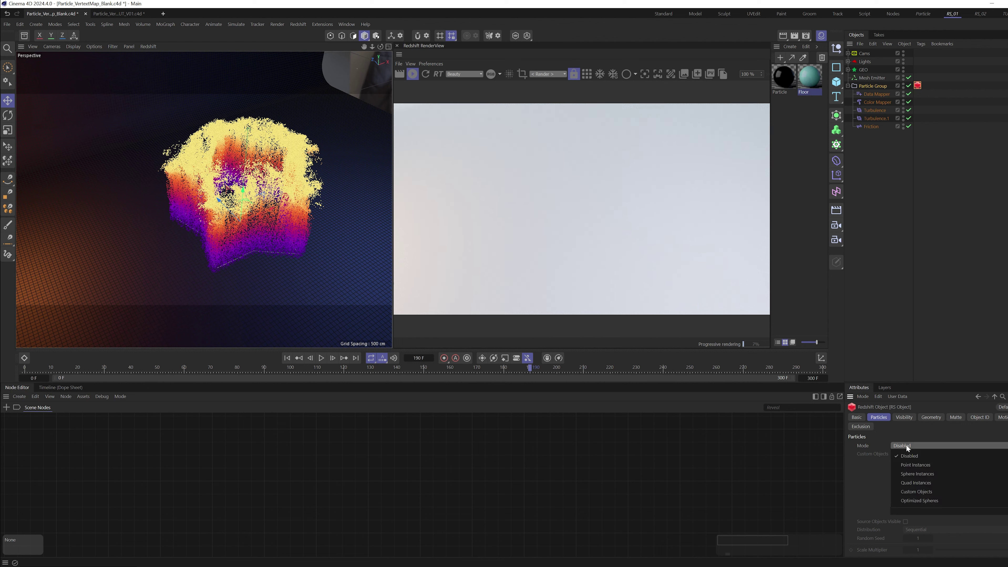
left_click(917, 465)
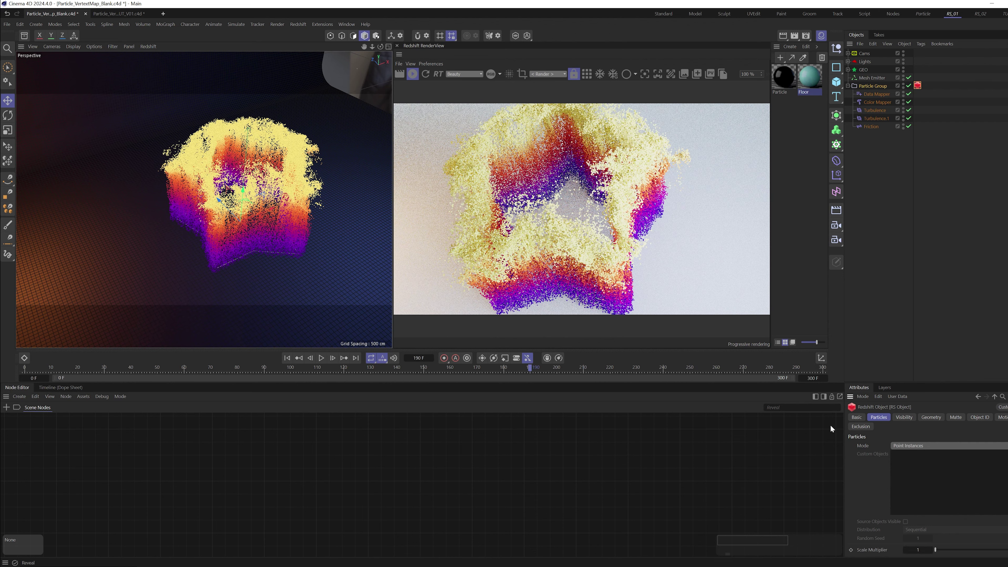
left_click(910, 446)
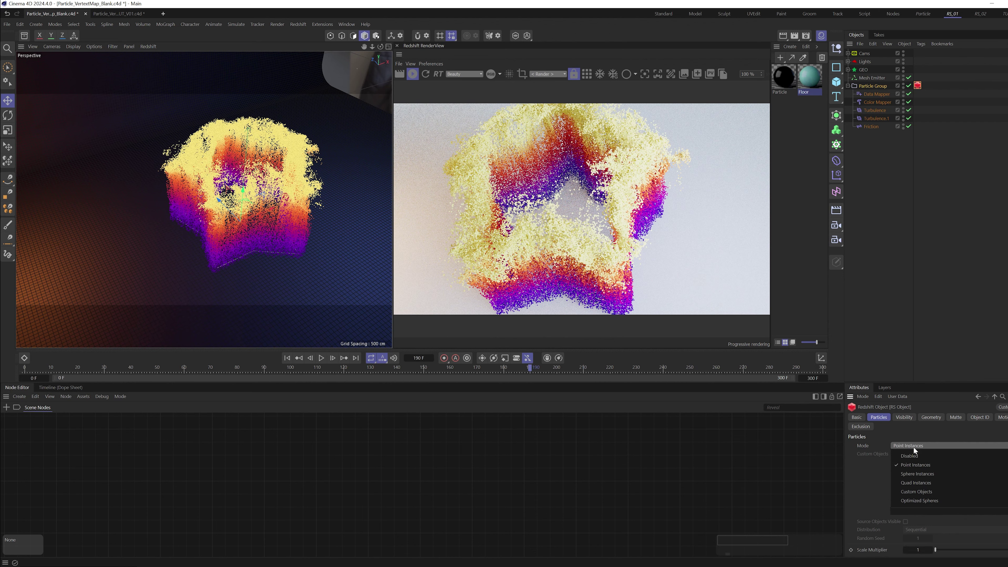
left_click(925, 493)
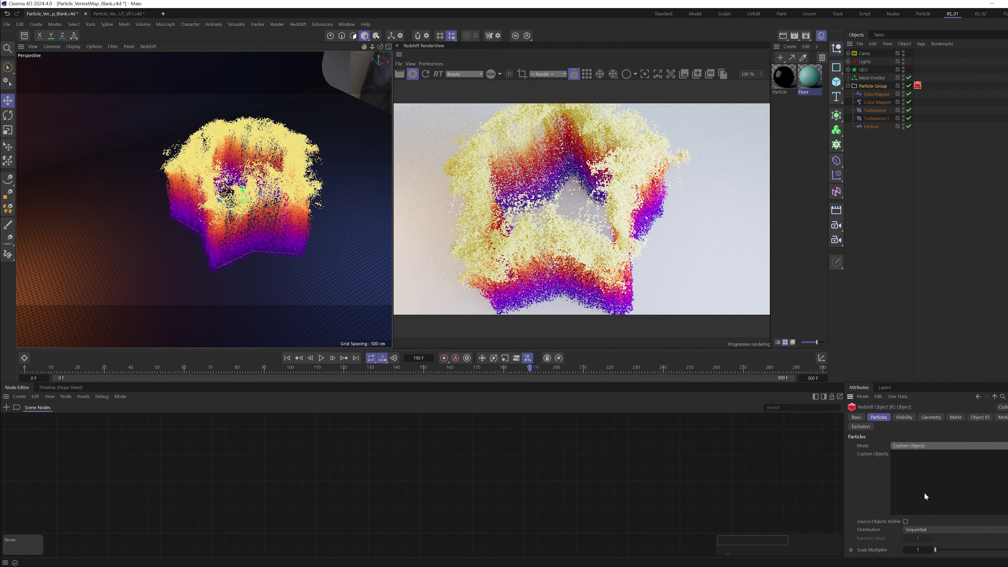
Create a sphere with a 1 cm radius and 16 segments and assign it as the custom object of the Redshift Object tag
left_click(836, 82)
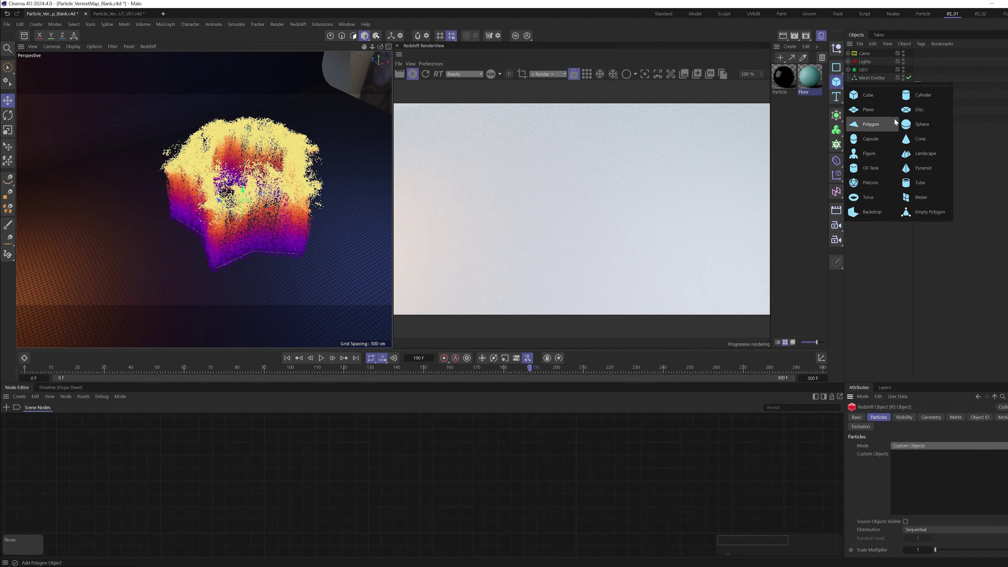
left_click(921, 123)
double_click(900, 435)
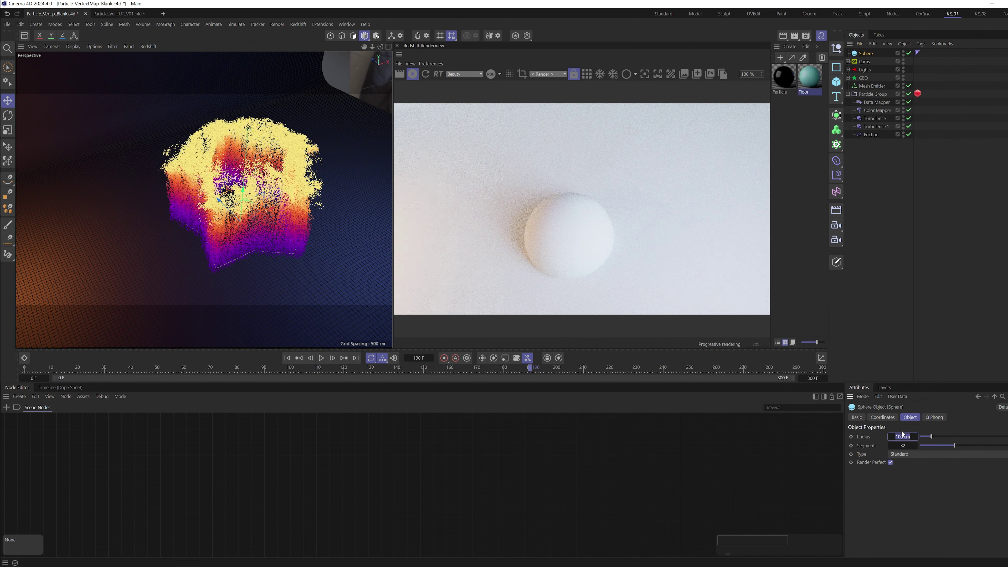
type("1")
key("Return")
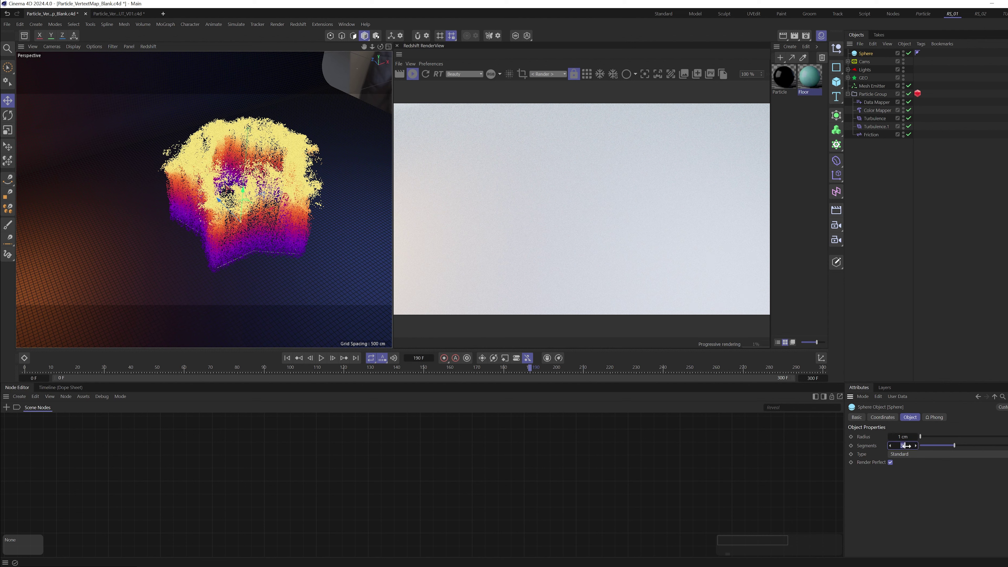
type("16")
key("Return")
left_click(918, 94)
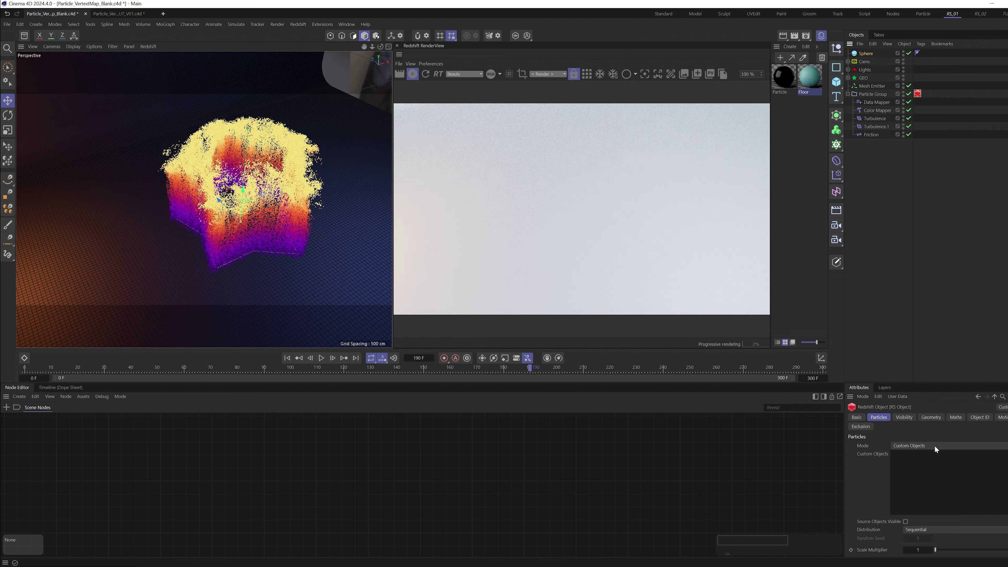
left_click_drag(940, 463, 939, 463)
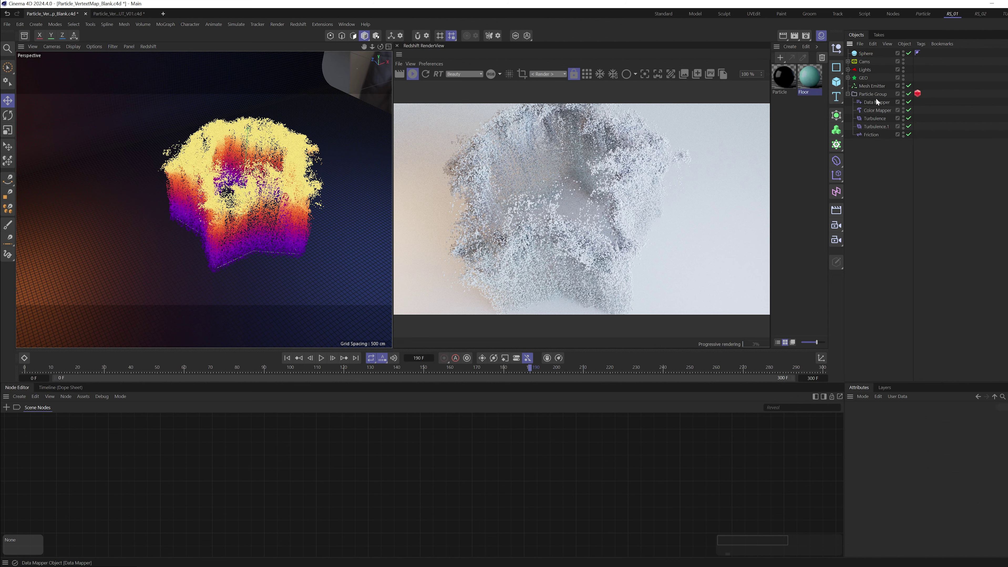
Enter a radius variance in the Mesh Emitter's particle properties
left_click(873, 87)
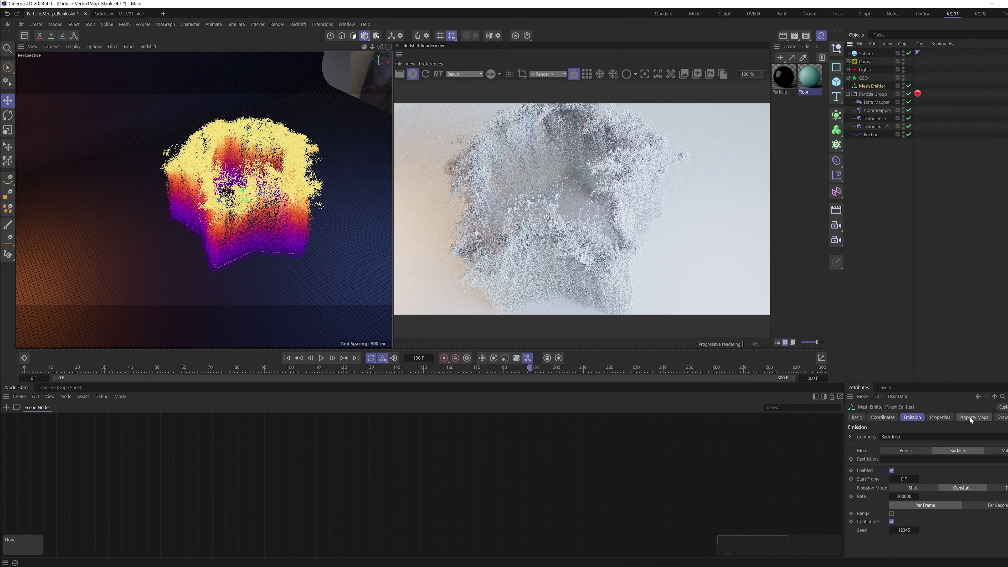
left_click(943, 416)
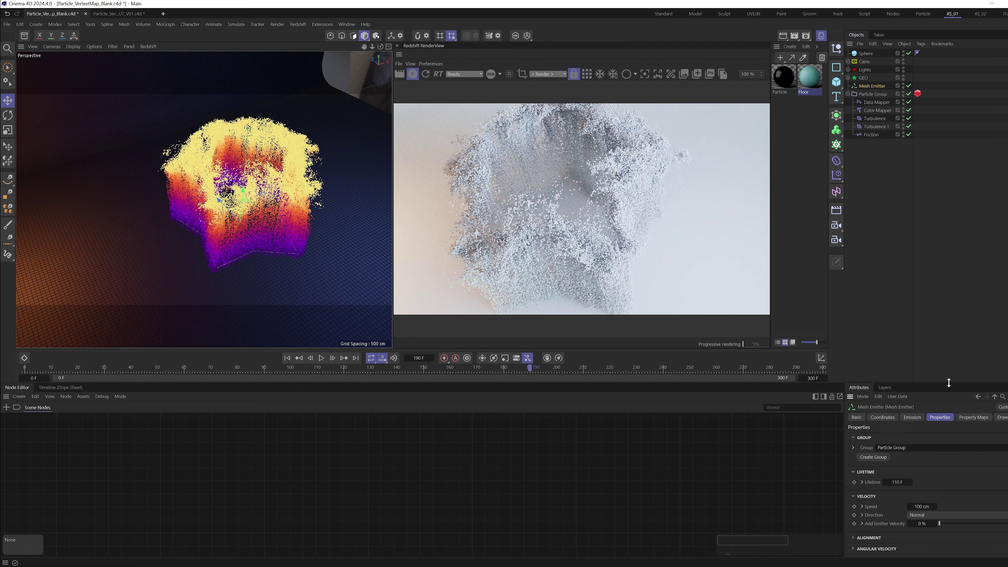
left_click_drag(949, 383, 940, 253)
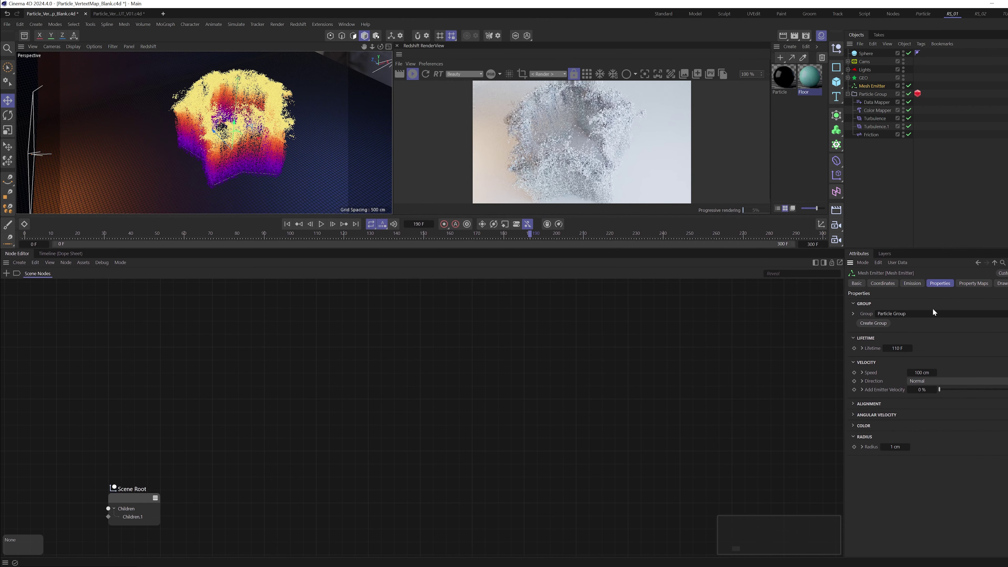
left_click(863, 447)
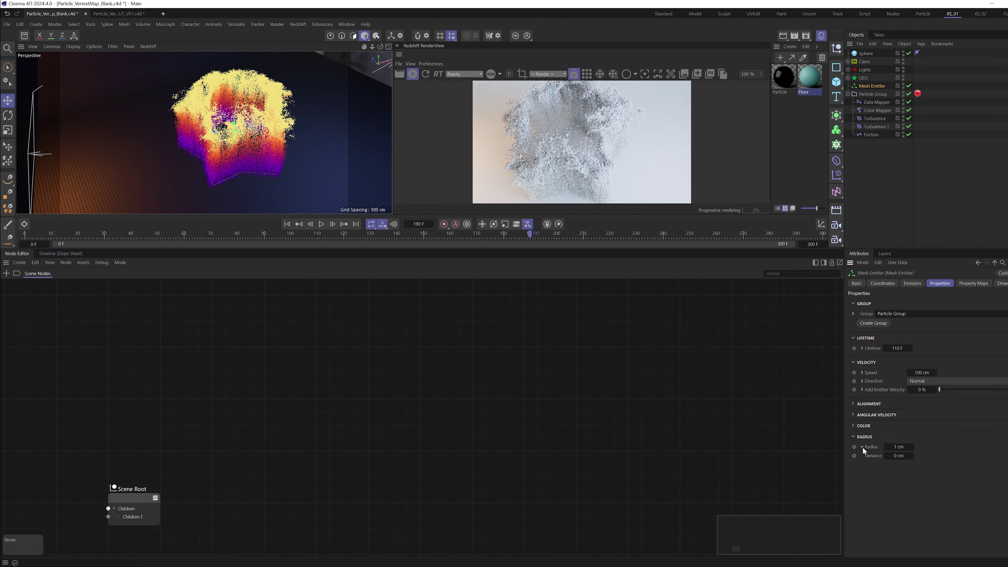
left_click(896, 456)
key("BackSpace")
left_click_drag(438, 248, 443, 417)
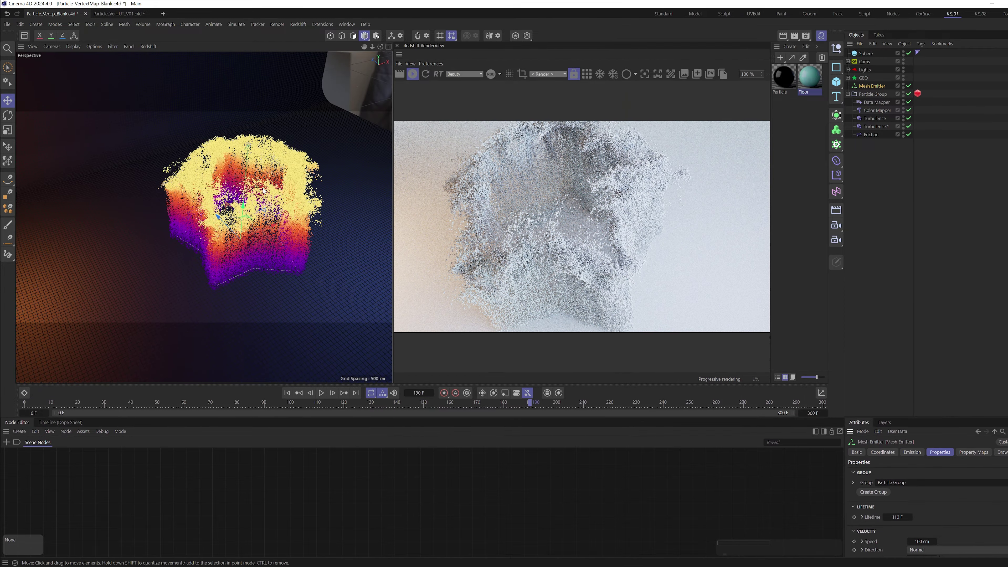
Pause the Redshift render, replay the animation from frame 0 to about frame 129, and restart the render
scroll(295, 172, "up", 8)
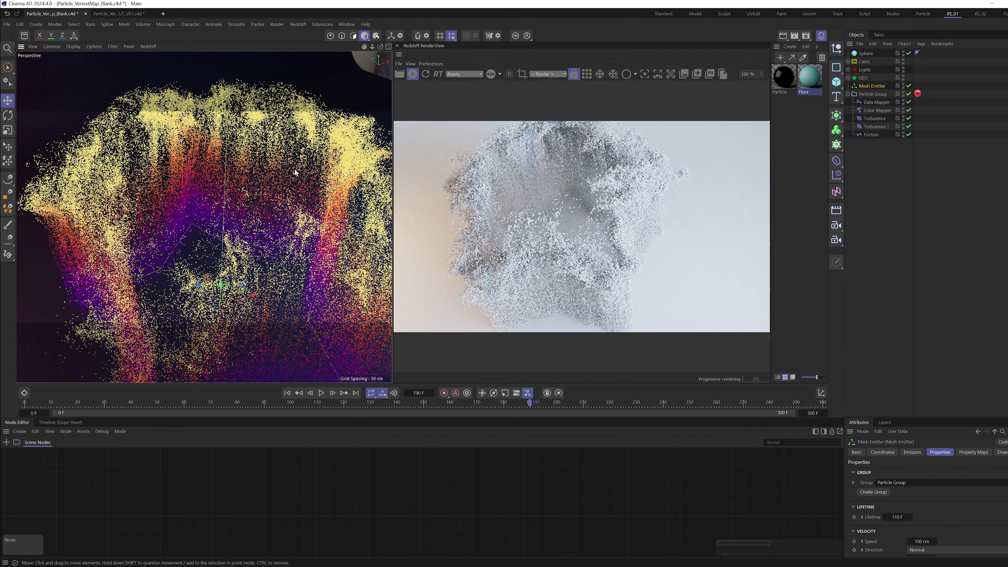
left_click(414, 75)
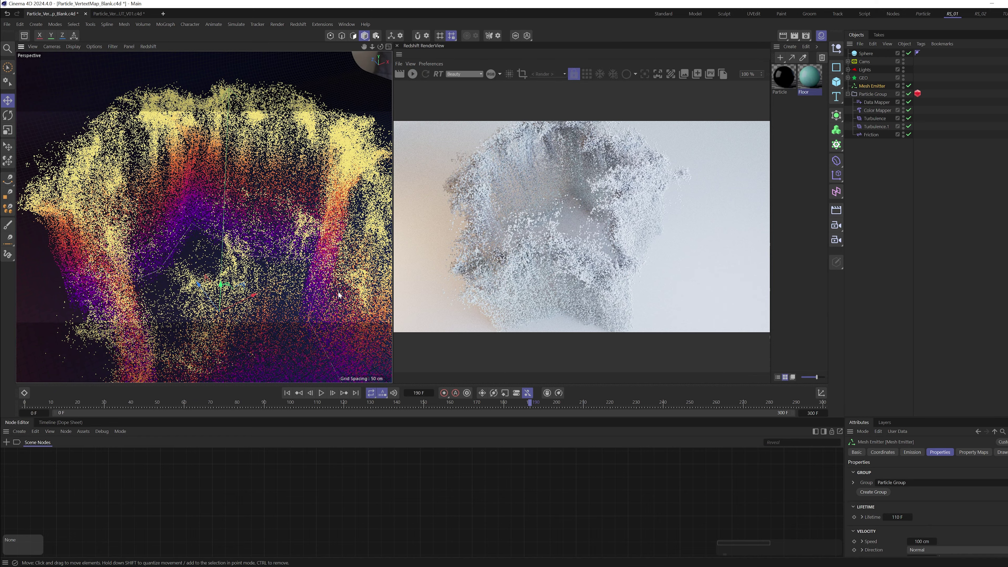
left_click(287, 393)
left_click(322, 393)
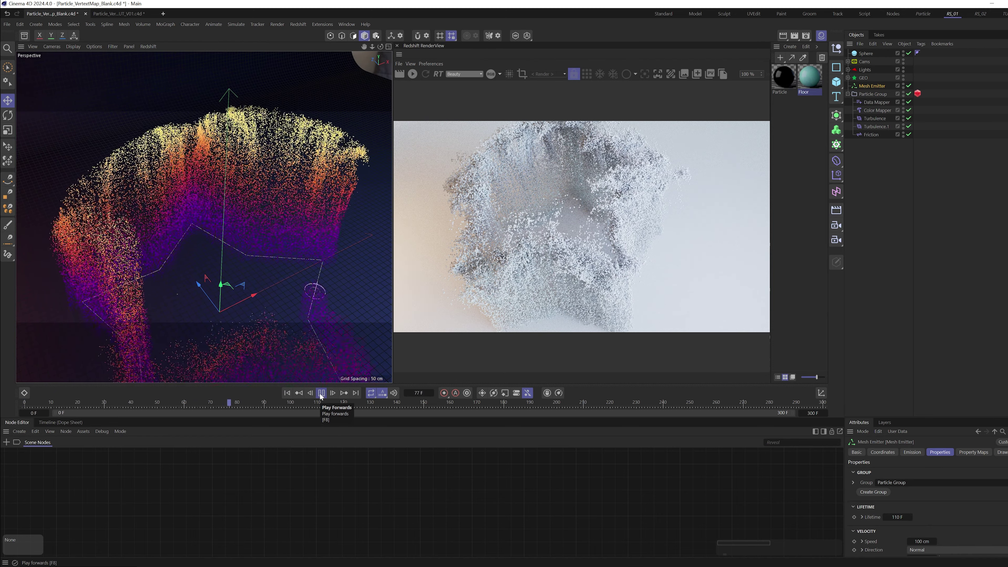
left_click(322, 393)
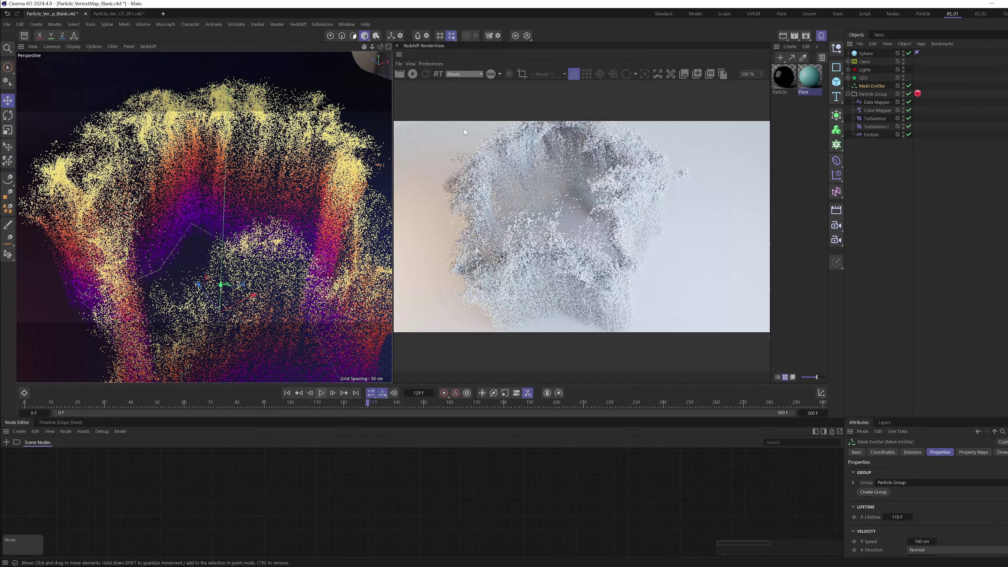
left_click(413, 75)
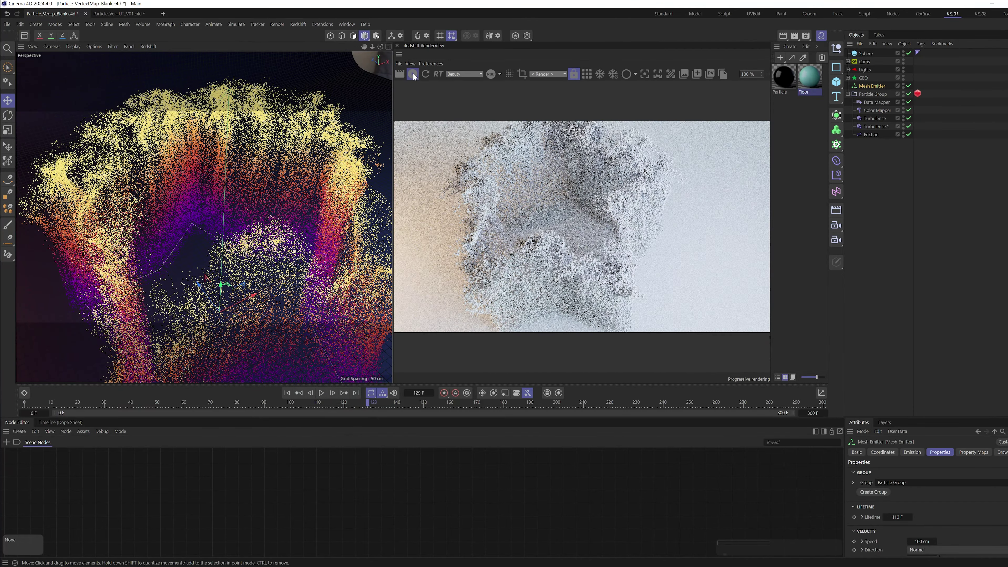
Maximize the Cam_01 view and inspect the rendered spheres up close for size variation
middle_click(258, 219)
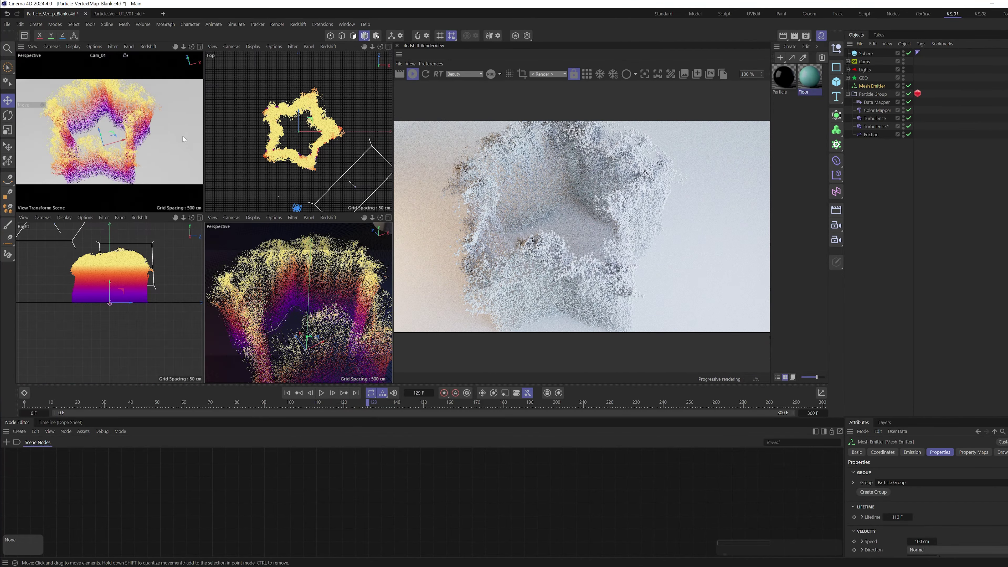
middle_click(182, 135)
scroll(189, 253, "up", 6)
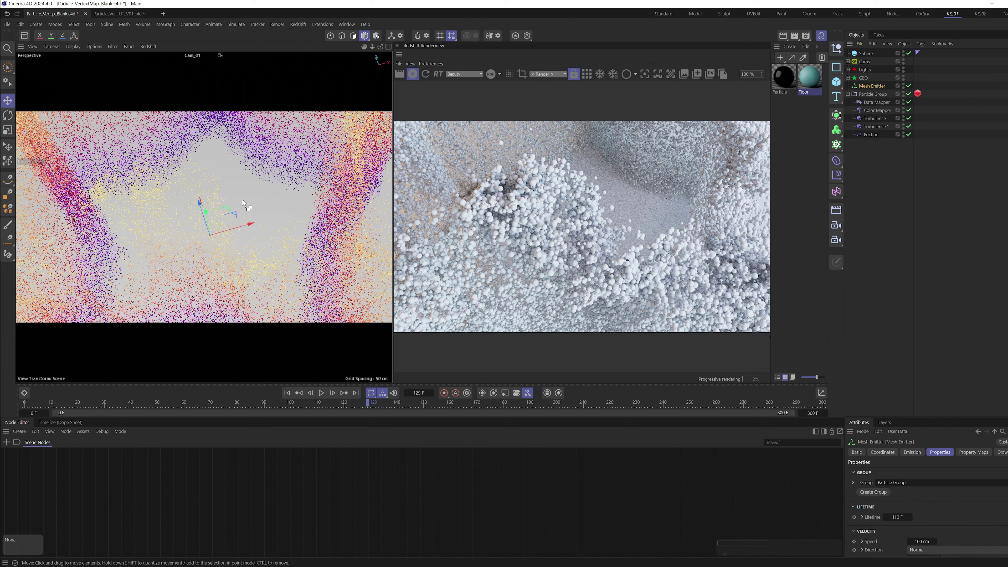
scroll(242, 200, "down", 6)
left_click(865, 250)
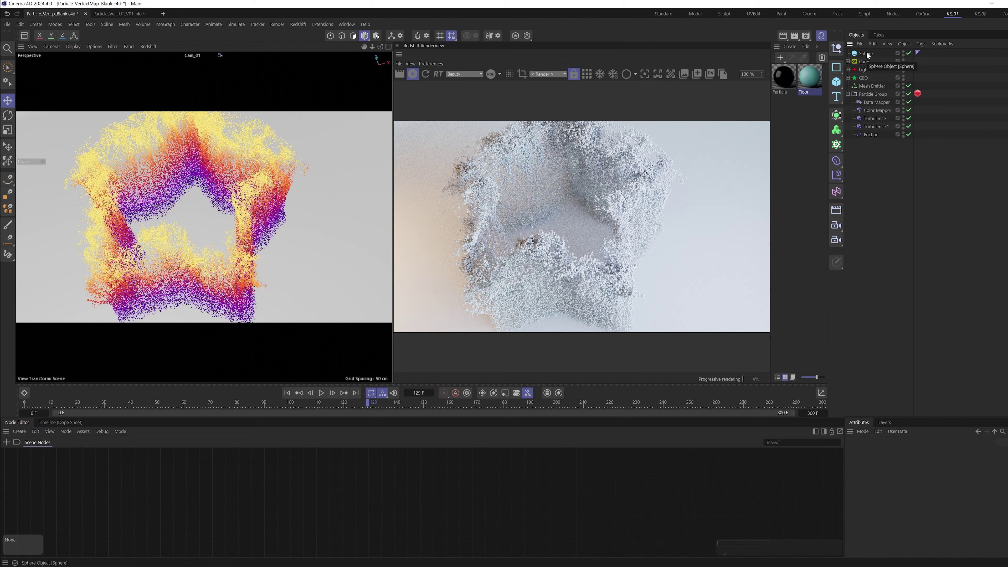
Collapse the particle group, open the Particle material's node graph in an enlarged Node Editor, and move its nodes into clear view
left_click(848, 93)
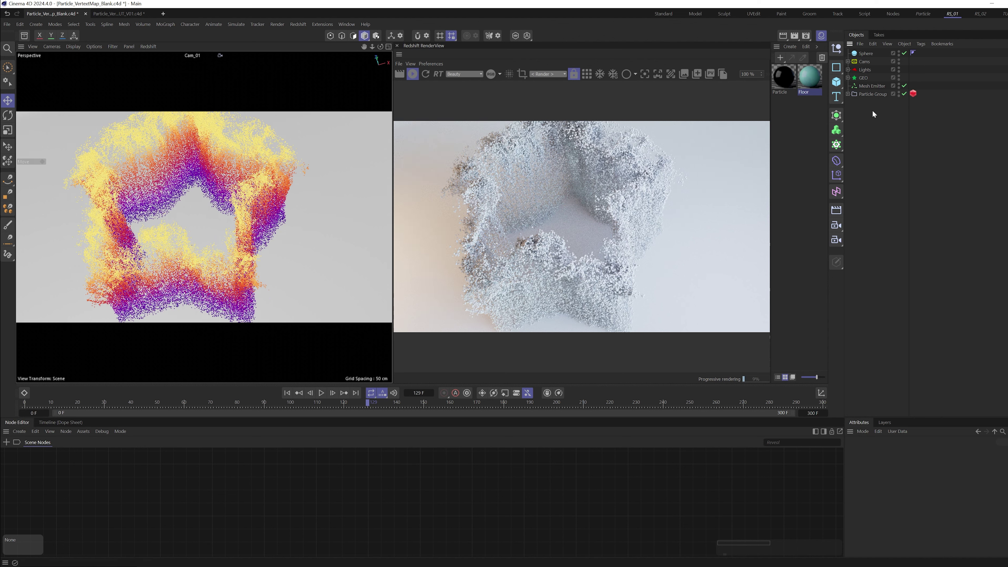
left_click_drag(781, 114, 824, 79)
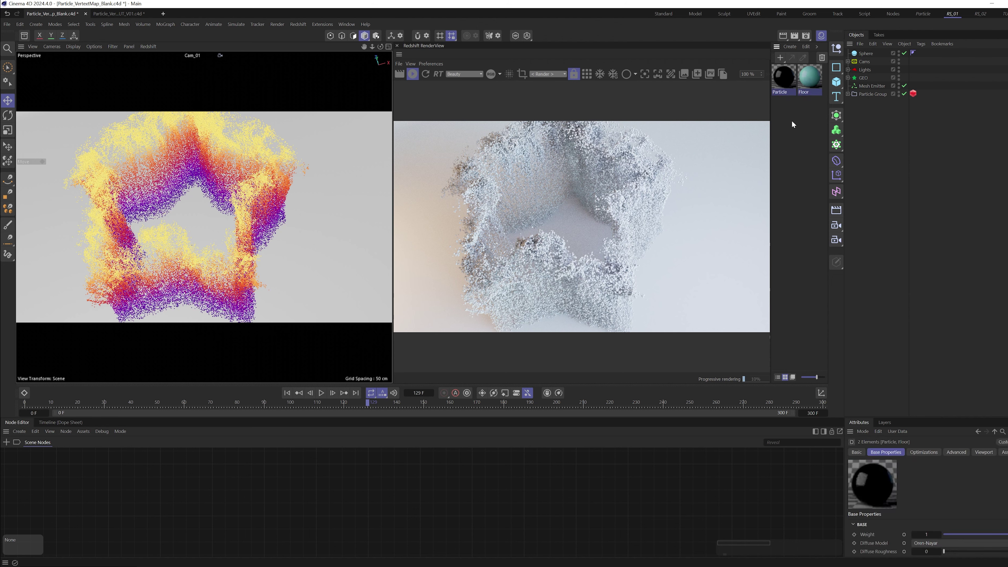
left_click(784, 79)
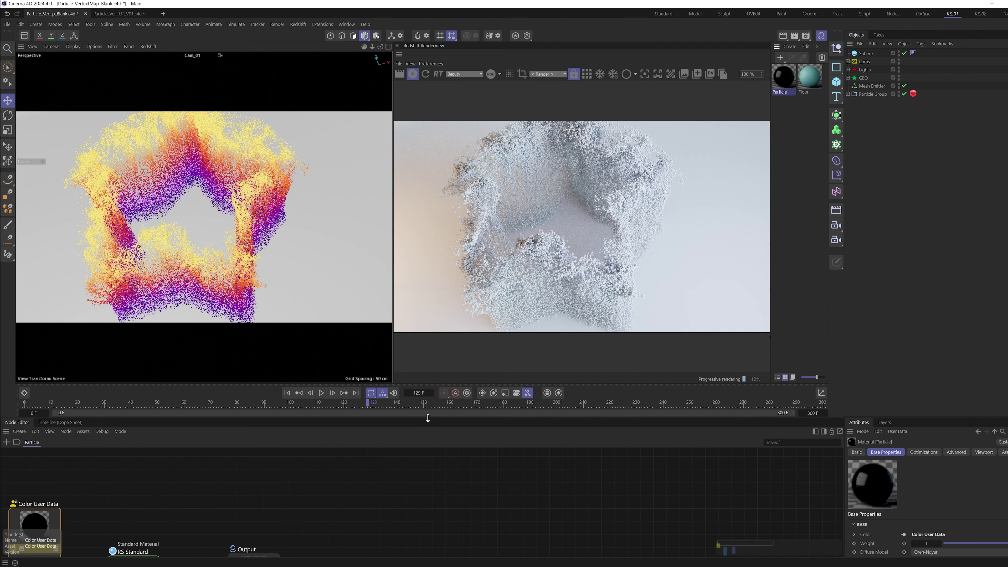
left_click_drag(428, 418, 428, 237)
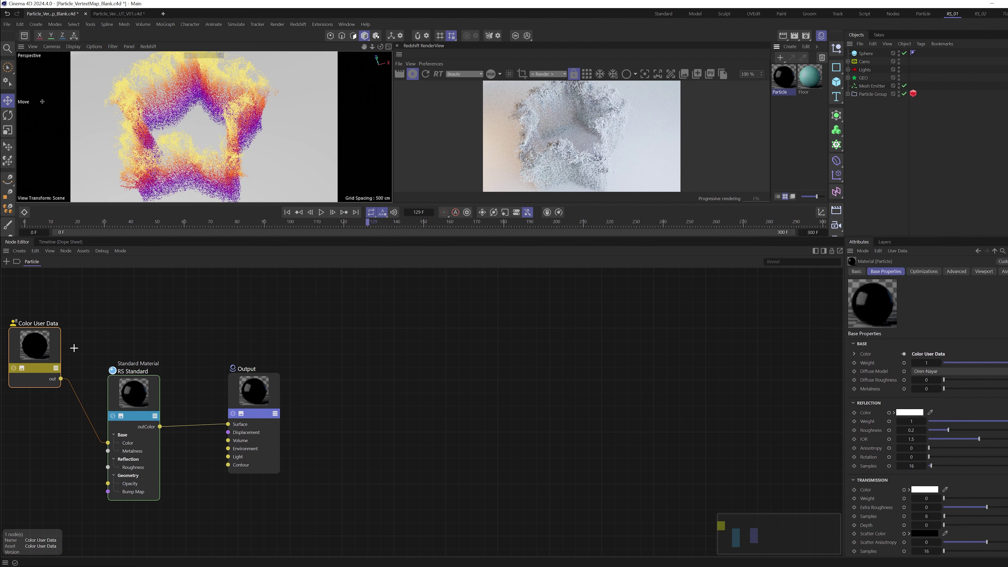
left_click_drag(16, 306, 314, 422)
left_click_drag(137, 401, 361, 371)
left_click(666, 336)
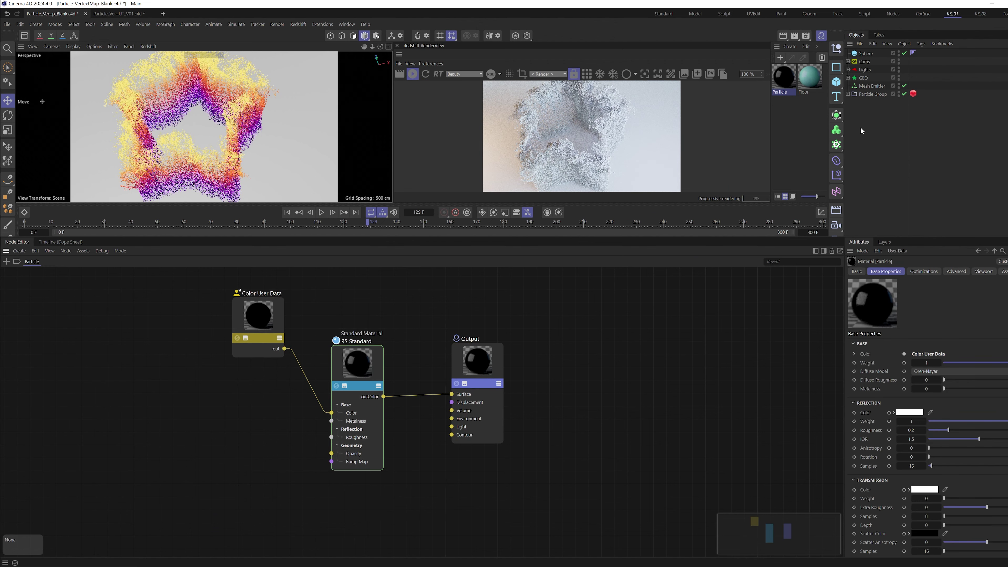
Create a new Redshift standard material, name it "particle", and assign it to the Sphere object
double_click(799, 113)
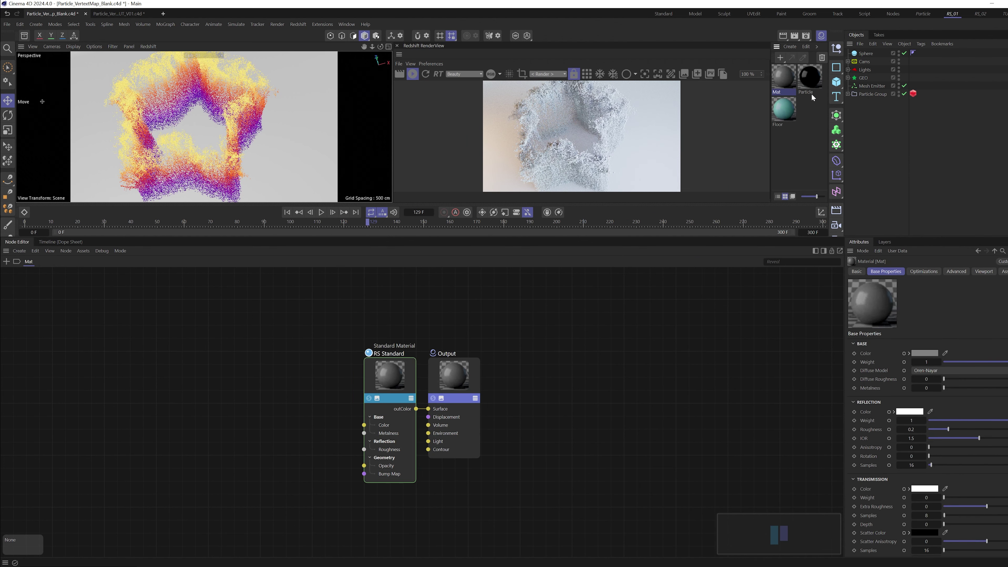
double_click(790, 97)
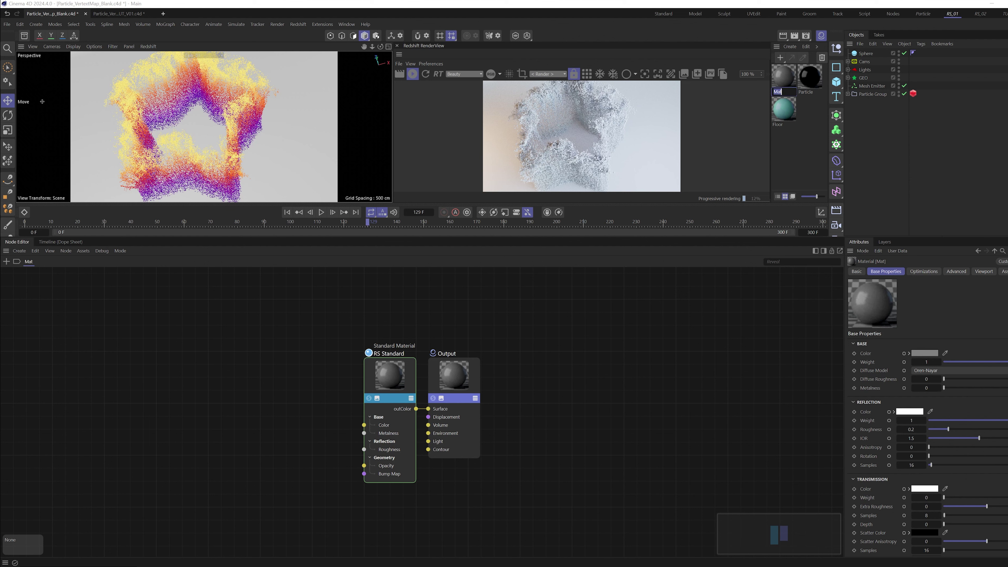
type("particle")
key("Return")
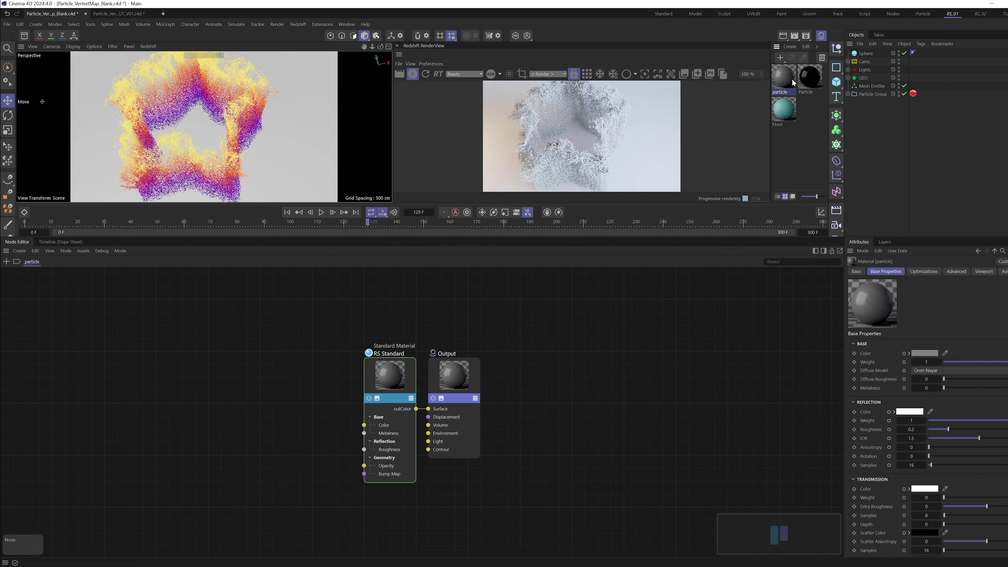
left_click_drag(784, 77, 869, 54)
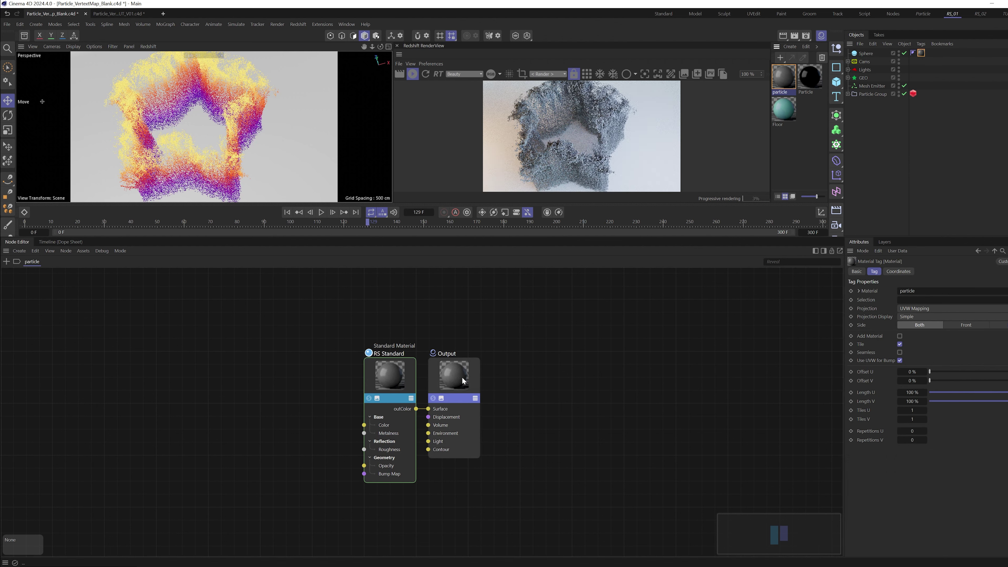
Spread the RS Standard and Output nodes apart and search the node library for "color"
left_click_drag(462, 377, 490, 378)
left_click_drag(409, 383, 408, 349)
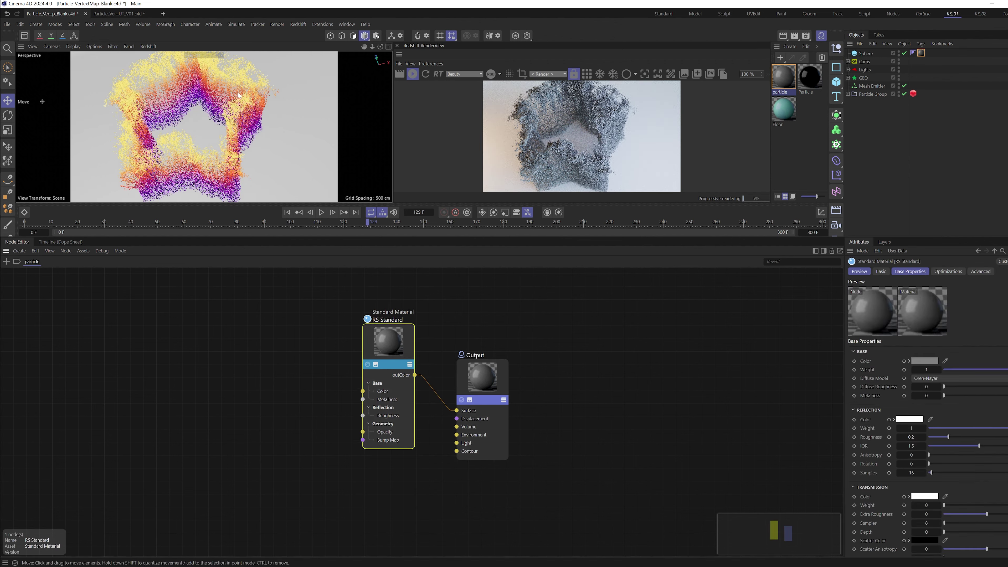
left_click(815, 251)
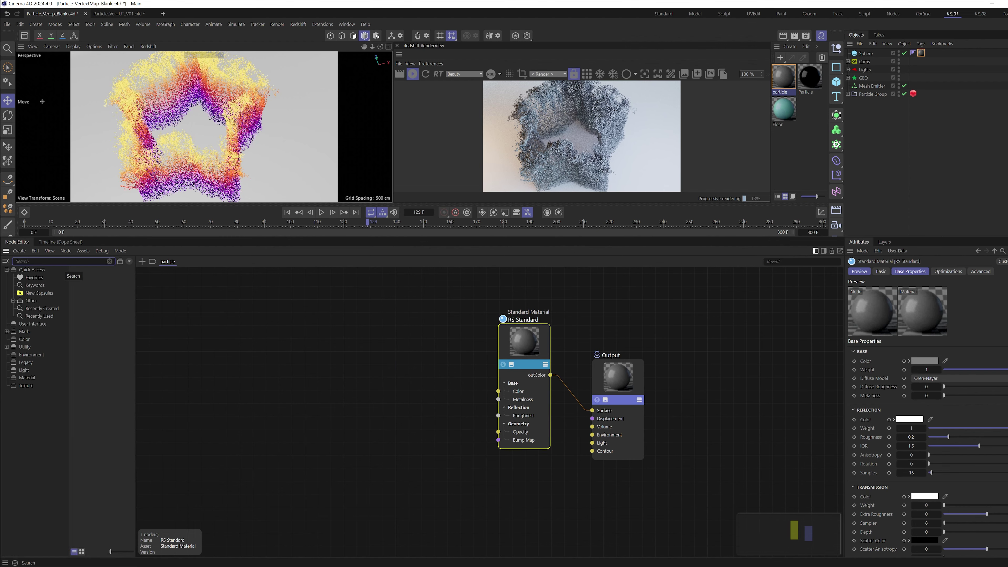
type("color")
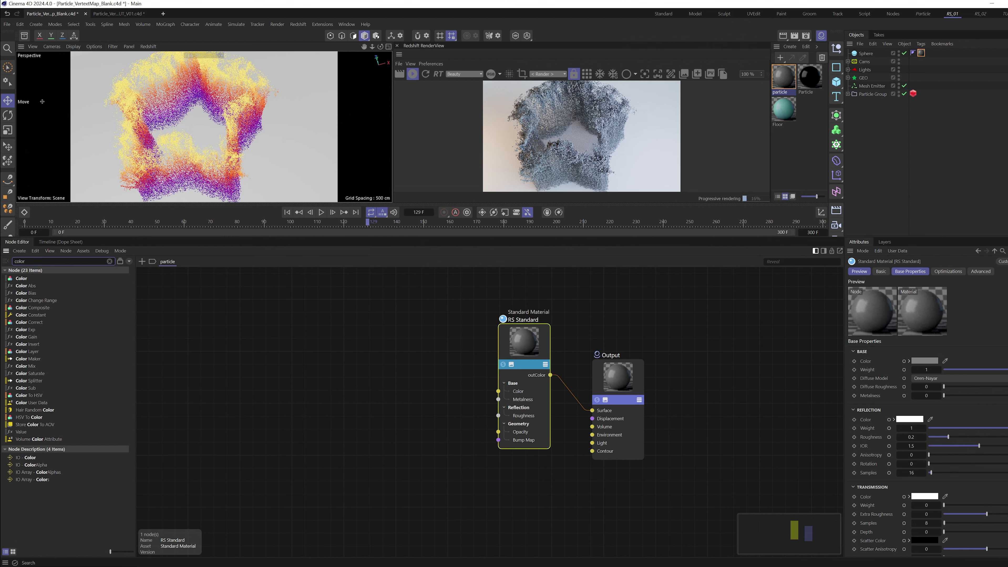